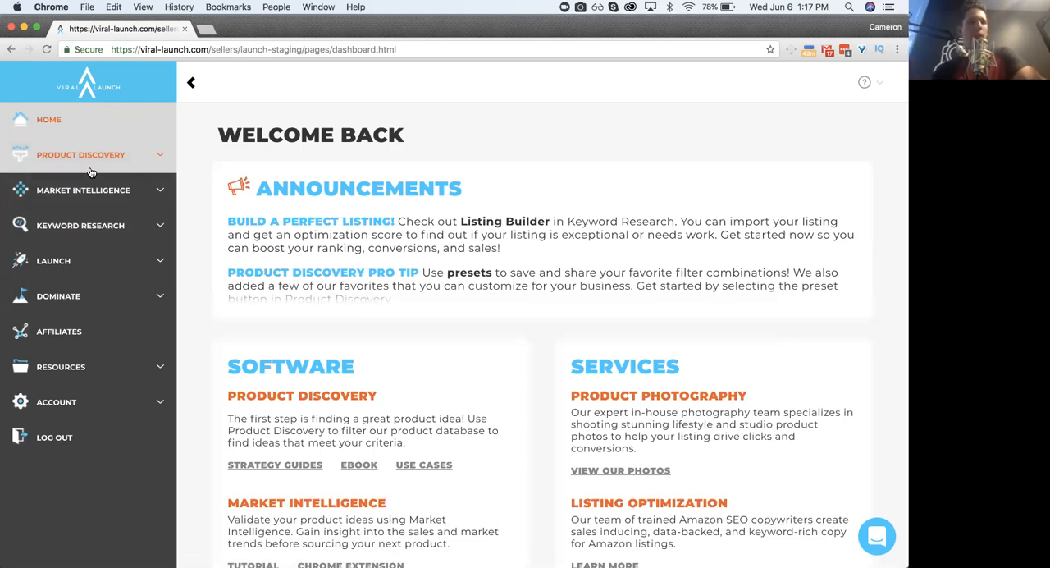
- Open the Product Discovery search page and collapse the side navigation
left_click(90, 170)
left_click(66, 187)
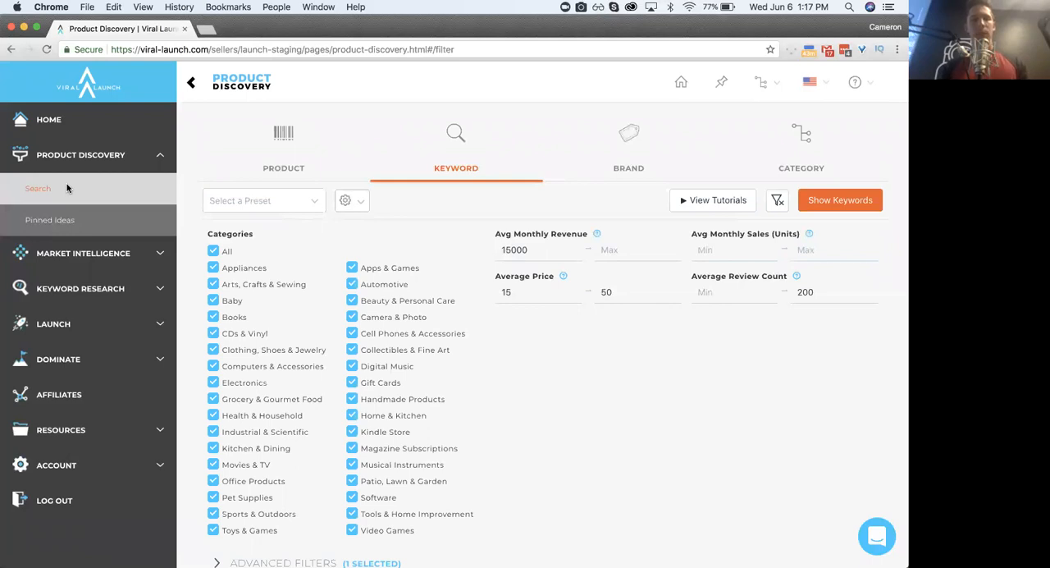
left_click(92, 160)
left_click(190, 85)
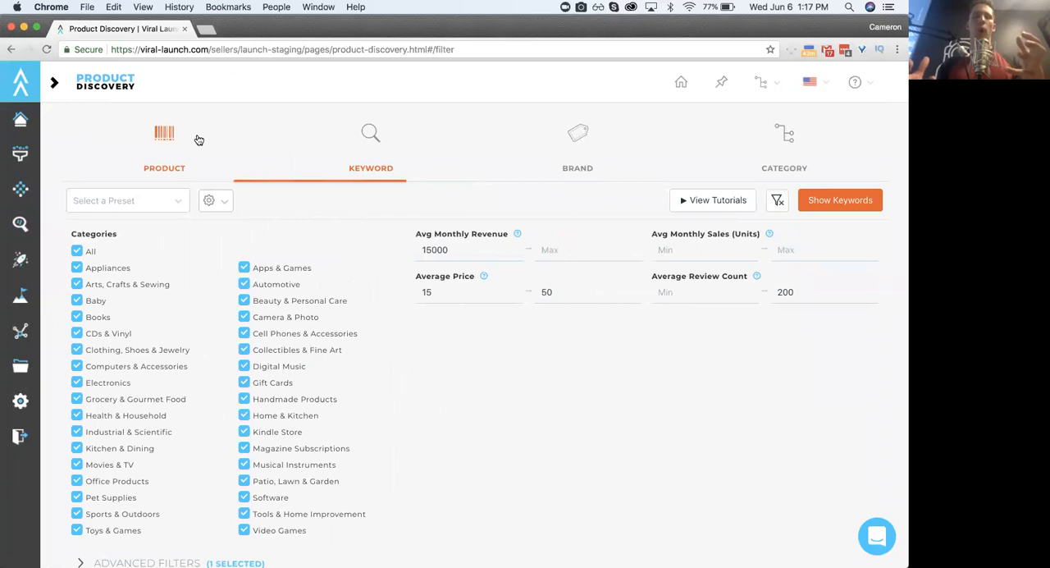
- Look through the filter sets of the Product, Keyword, Brand and Category searches and return to Keyword
left_click(199, 140)
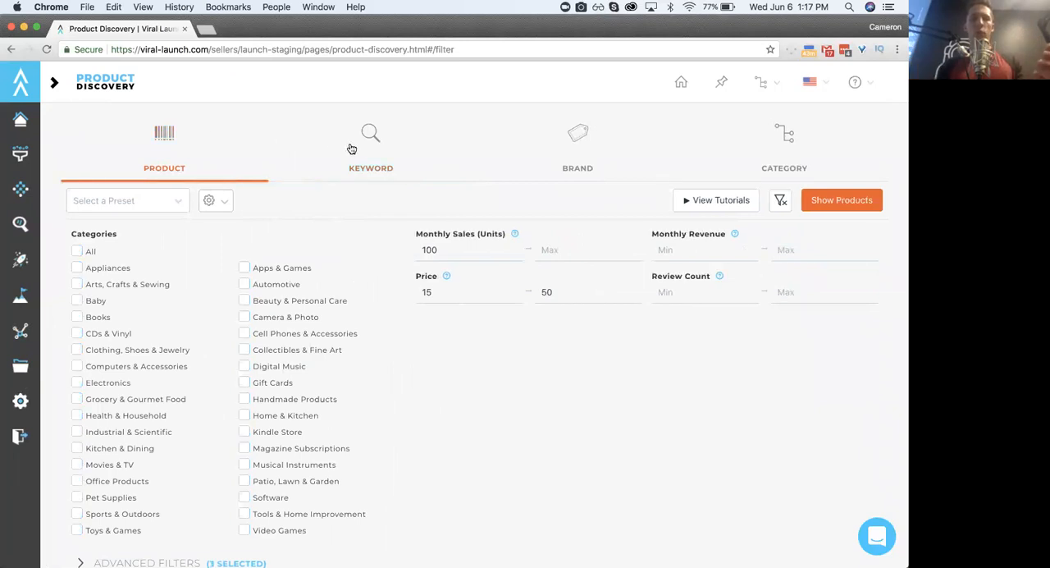
left_click(353, 148)
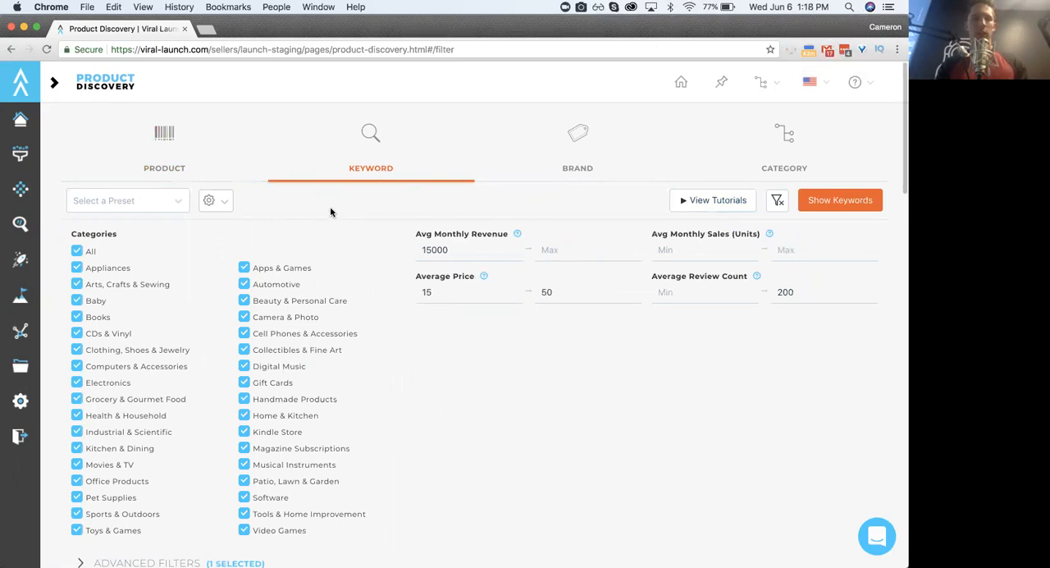
left_click(196, 157)
left_click(342, 164)
left_click(534, 164)
left_click(771, 160)
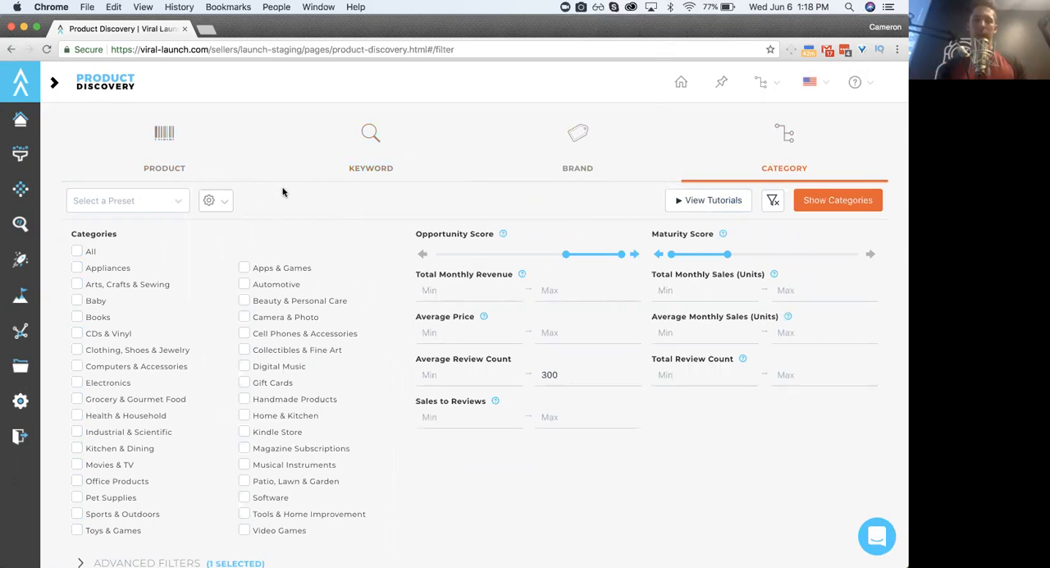
left_click(373, 154)
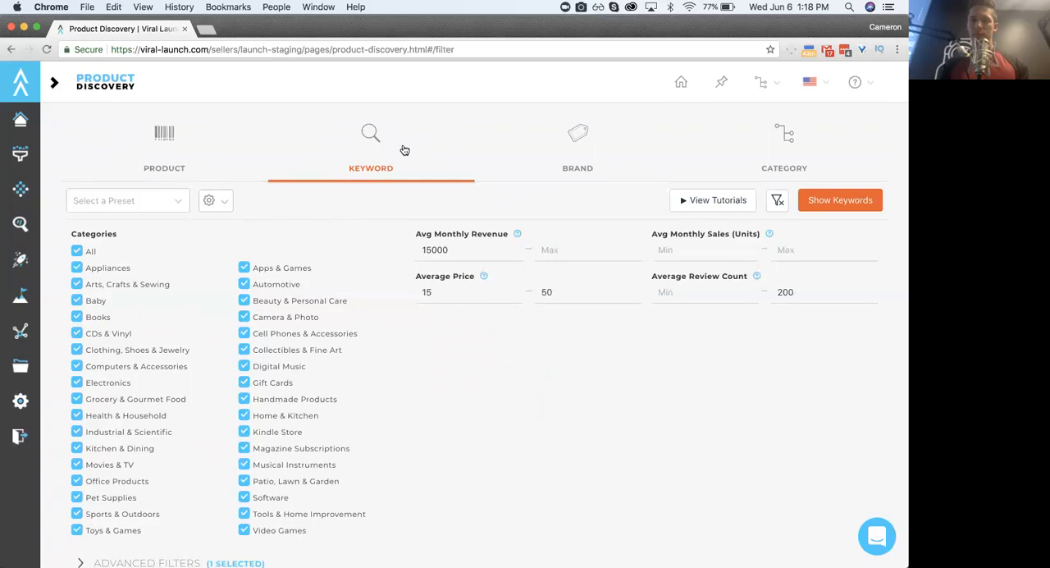
- Compare the Keyword search filters with those of the Product and Brand searches
left_click(262, 164)
left_click(378, 142)
left_click(259, 152)
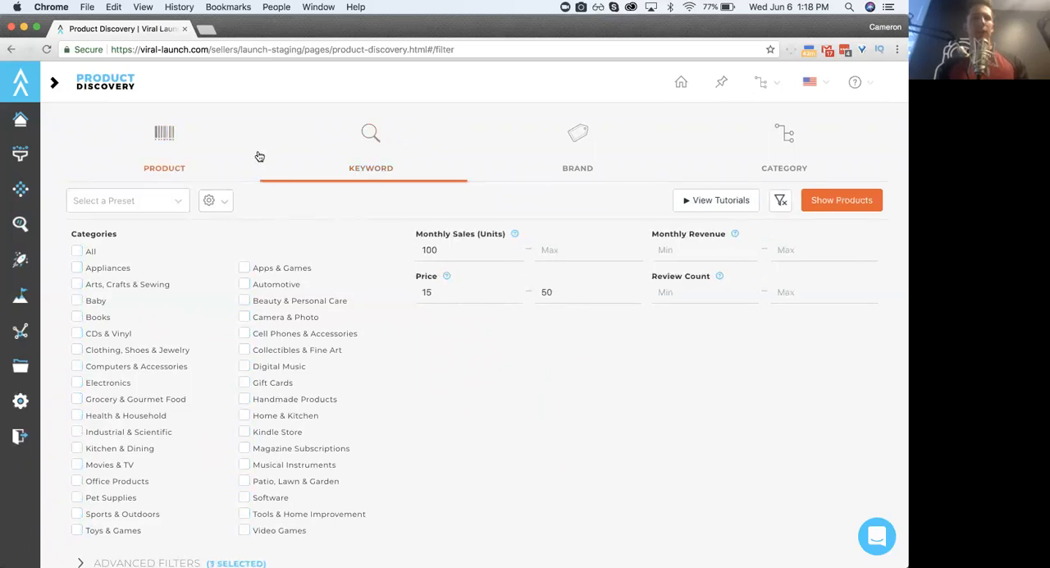
left_click(389, 155)
left_click(566, 150)
left_click(389, 155)
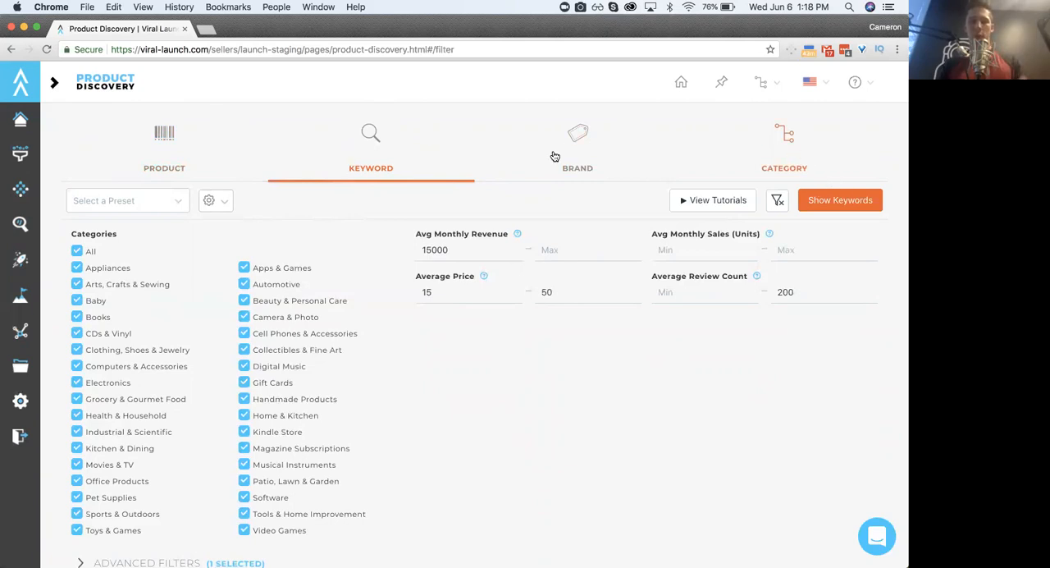
- Review the four search types in order from Product to Category, ending on the Keyword search filters
left_click(171, 139)
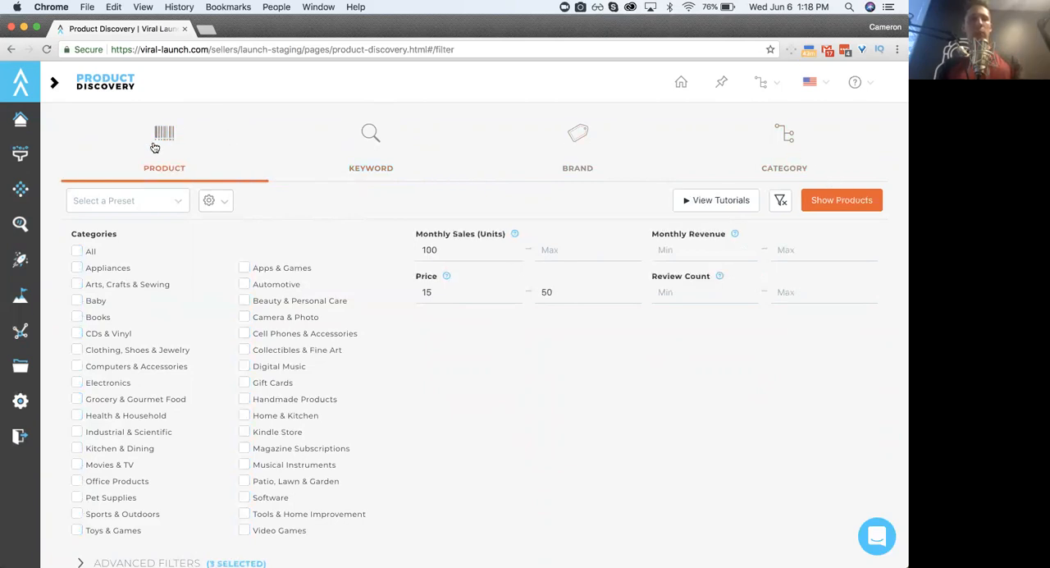
left_click(365, 152)
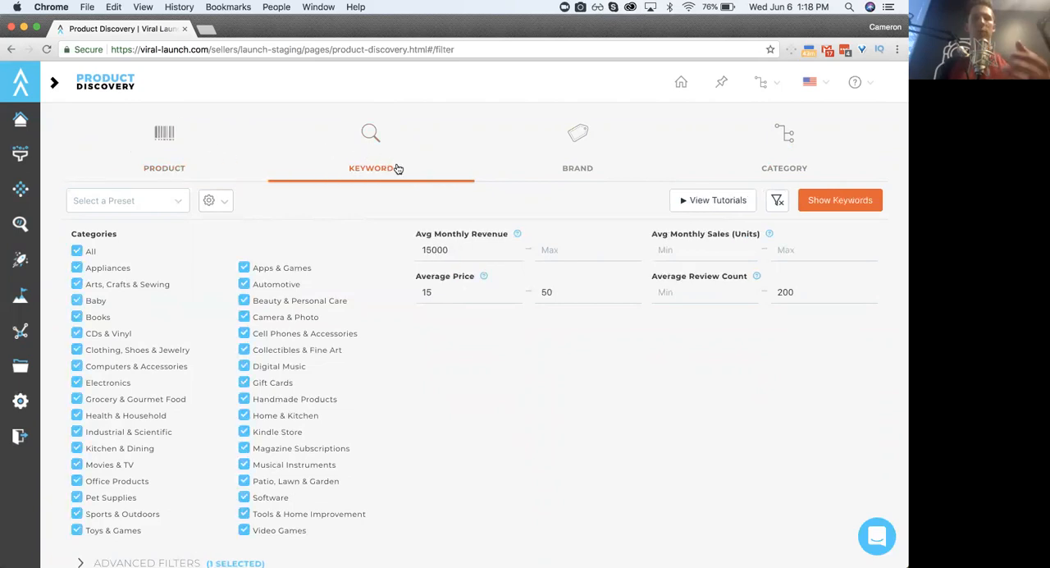
left_click(584, 160)
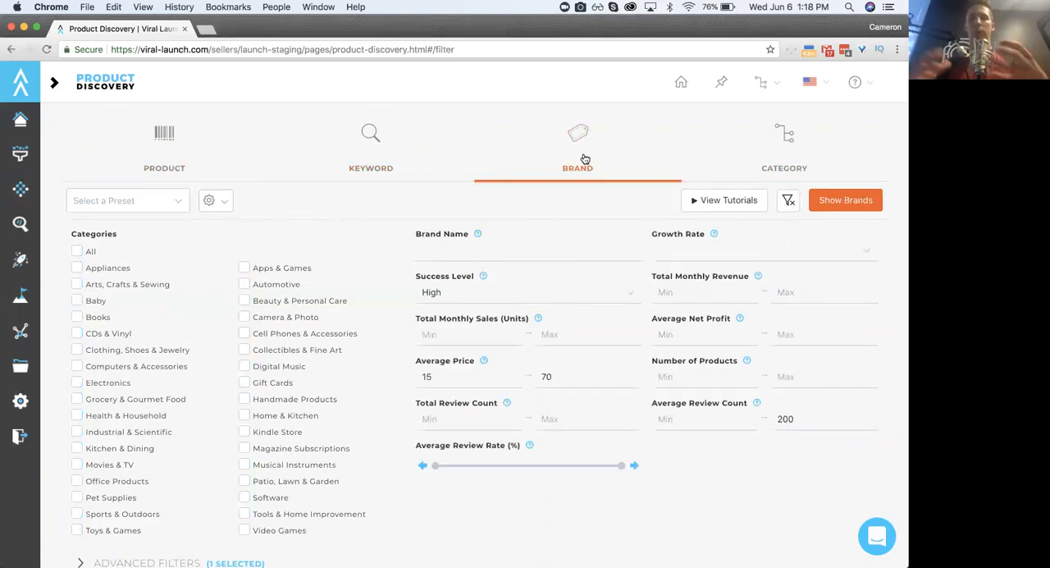
left_click(787, 156)
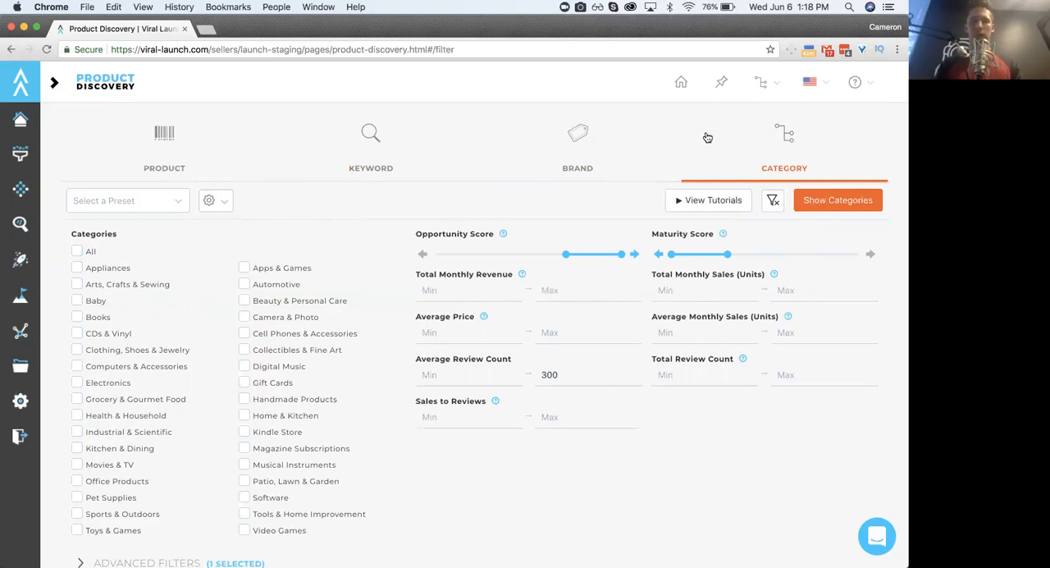
left_click(371, 150)
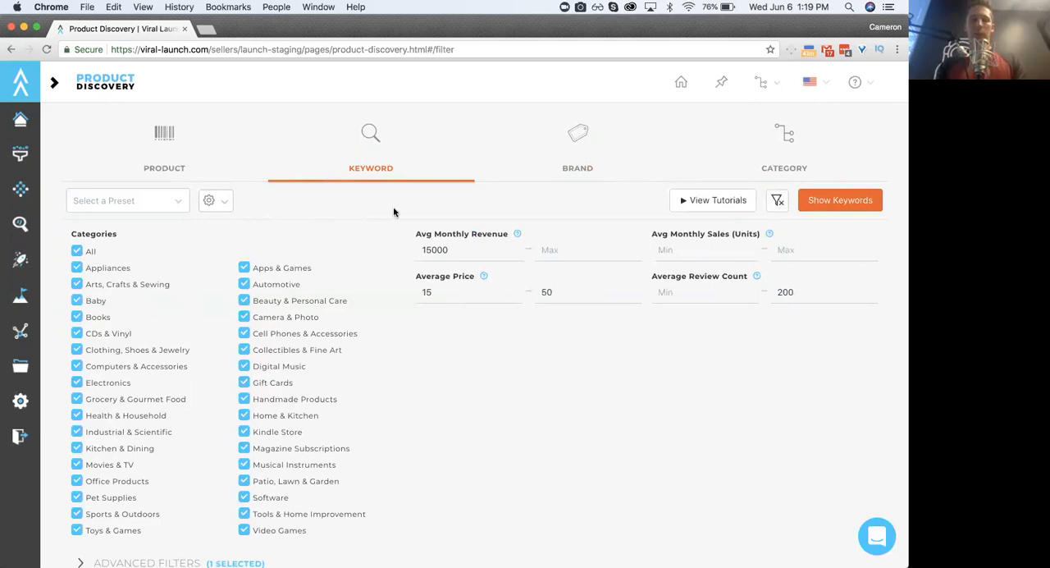
- Set the minimum average monthly revenue to 15000 and show that filter's explanation
scroll(377, 240, "down", 1)
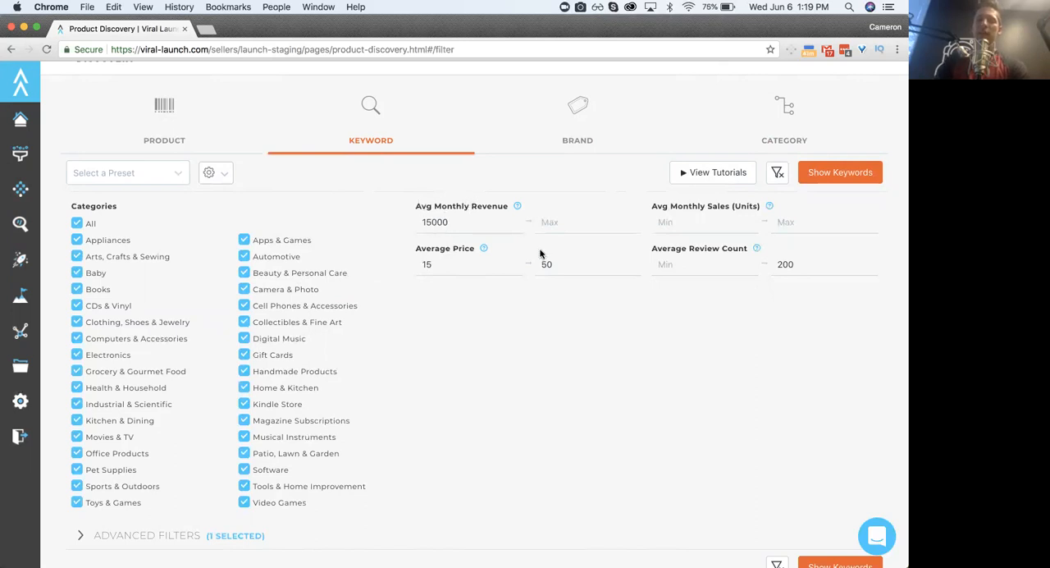
triple_click(440, 209)
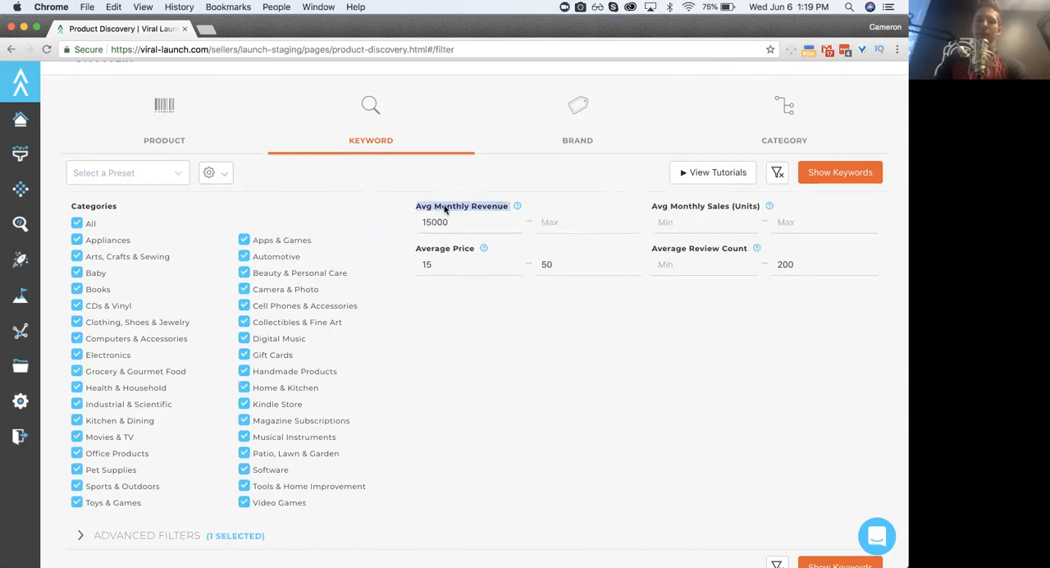
left_click(443, 219)
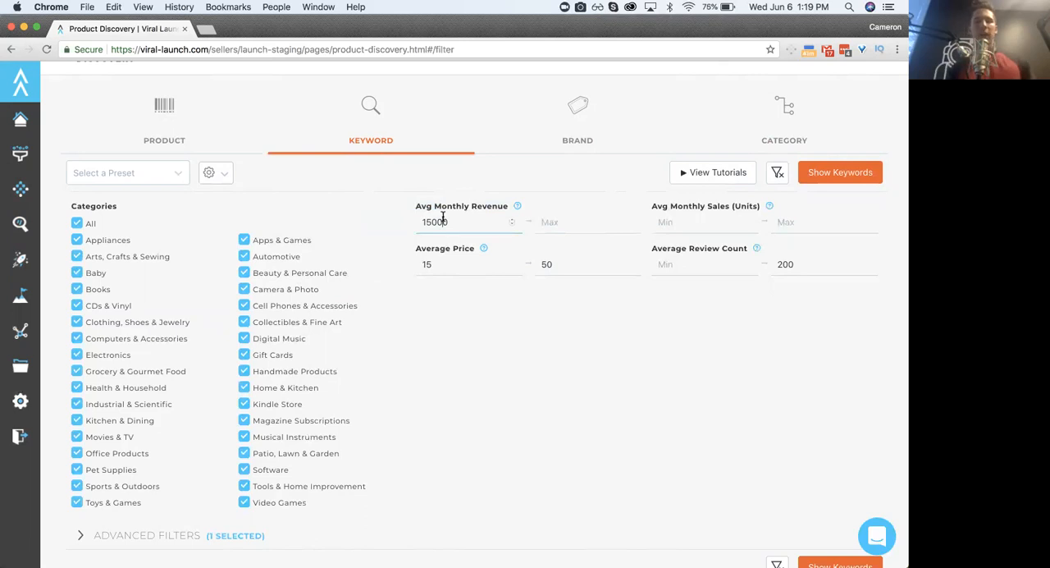
double_click(438, 222)
key("BackSpace")
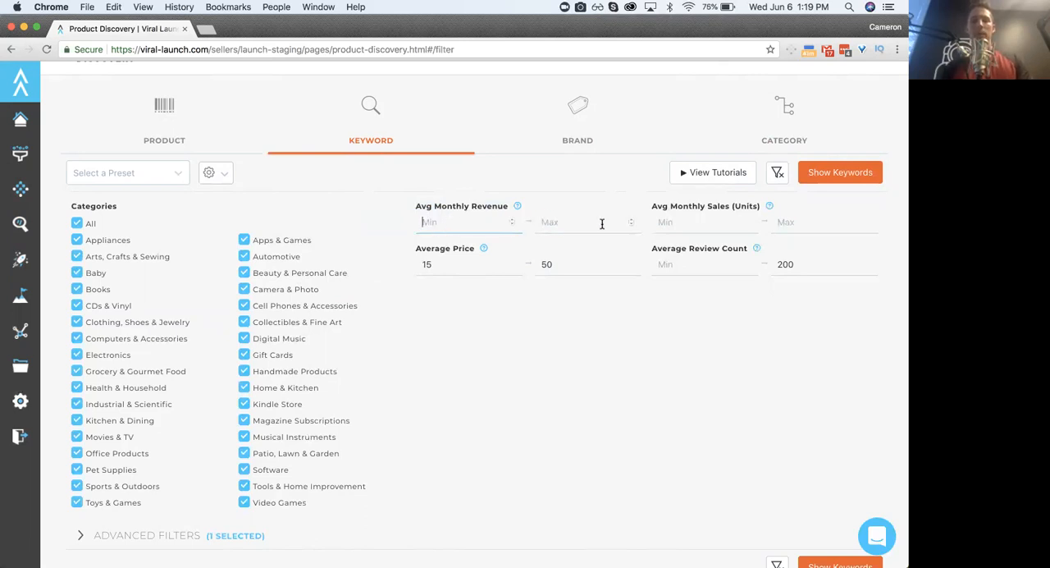
type("15000")
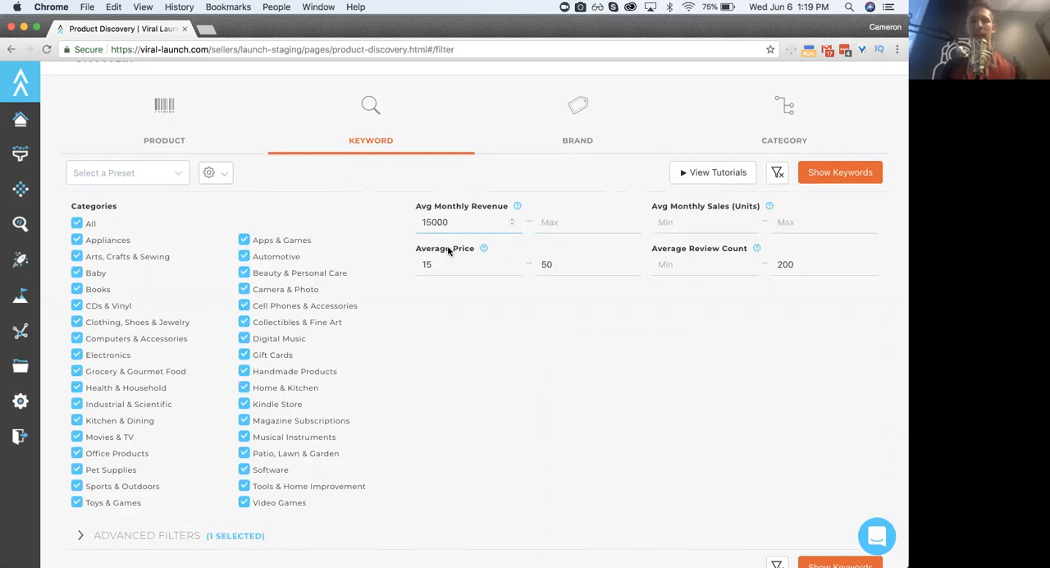
left_click(400, 240)
mouse_move(517, 206)
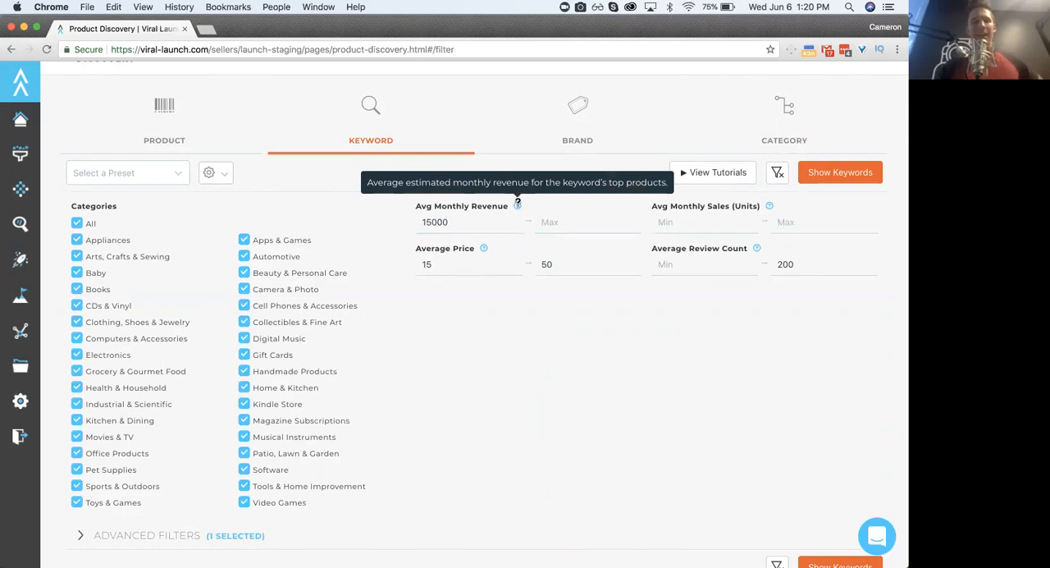
- Set the average price range to a minimum of 15 and a maximum of 50
left_click(440, 256)
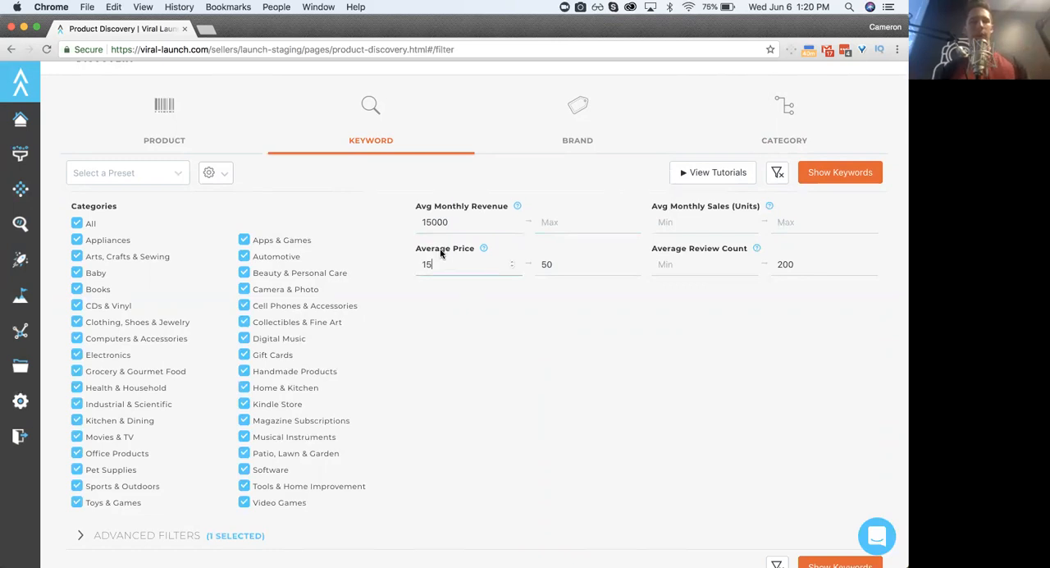
double_click(446, 261)
key("BackSpace")
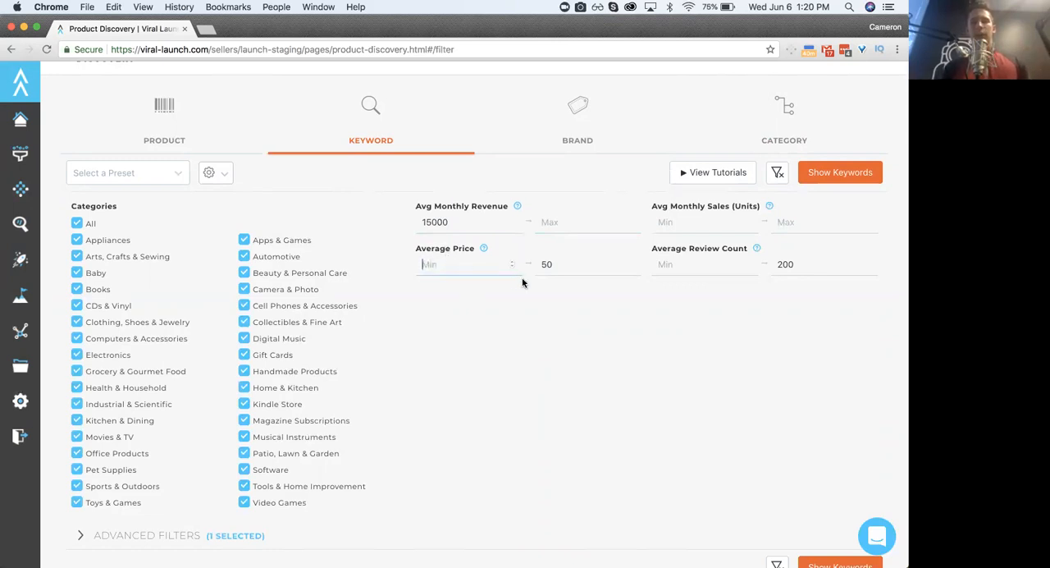
double_click(563, 268)
key("BackSpace")
left_click(444, 259)
type("15")
left_click(559, 265)
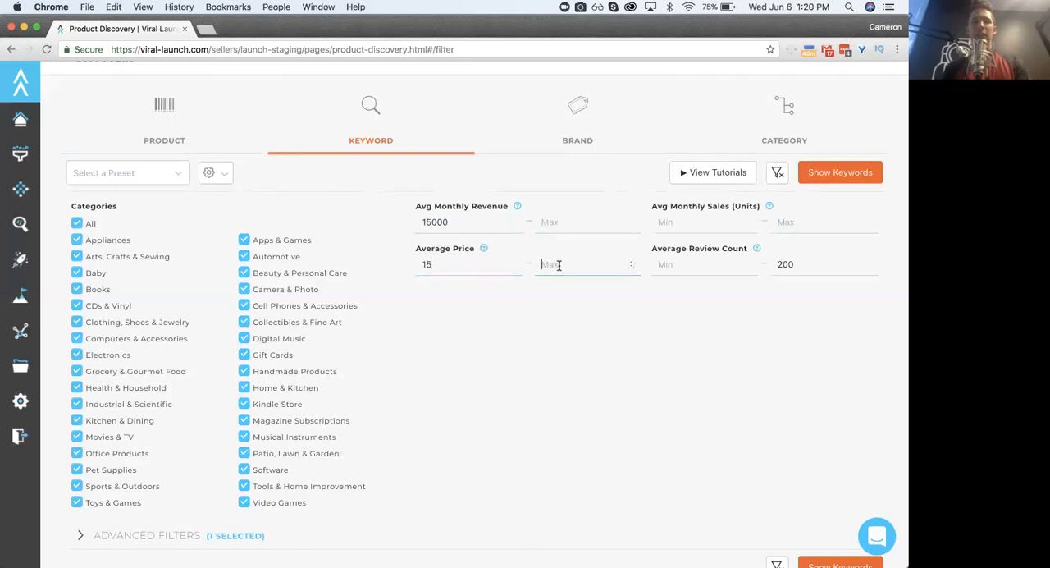
type("50")
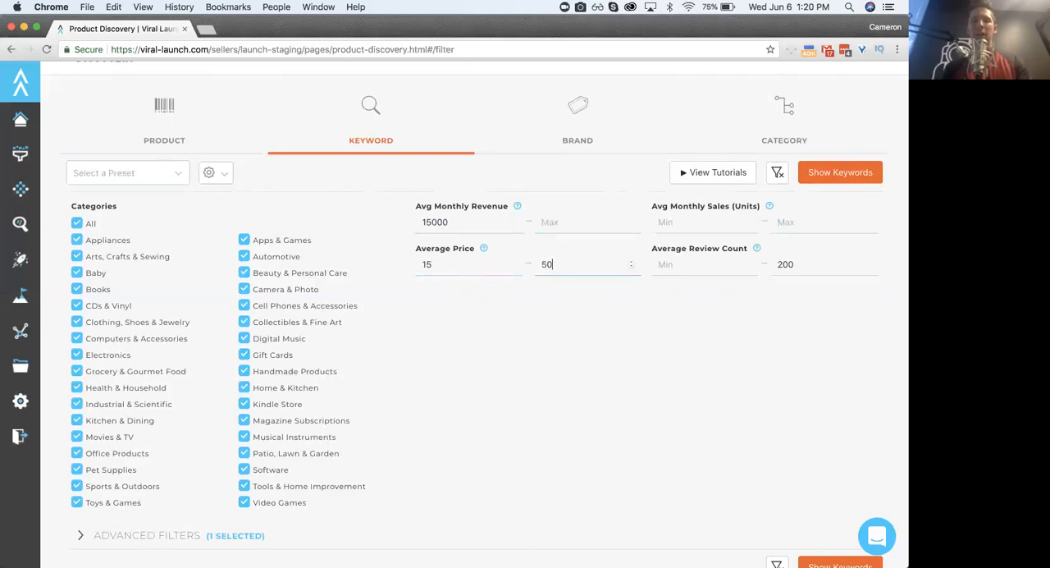
left_click(552, 328)
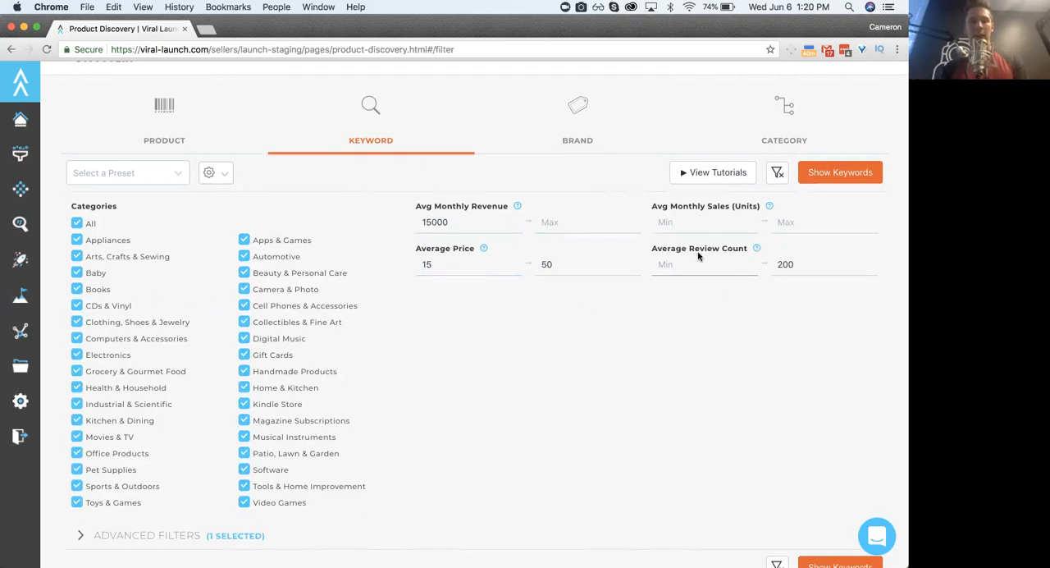
- Clear the maximum average review count and dismiss the incoming notification
double_click(788, 265)
key("BackSpace")
left_click_drag(743, 53, 877, 65)
- Open Notification Center and clear today's notifications and those from two days ago
mouse_move(235, 552)
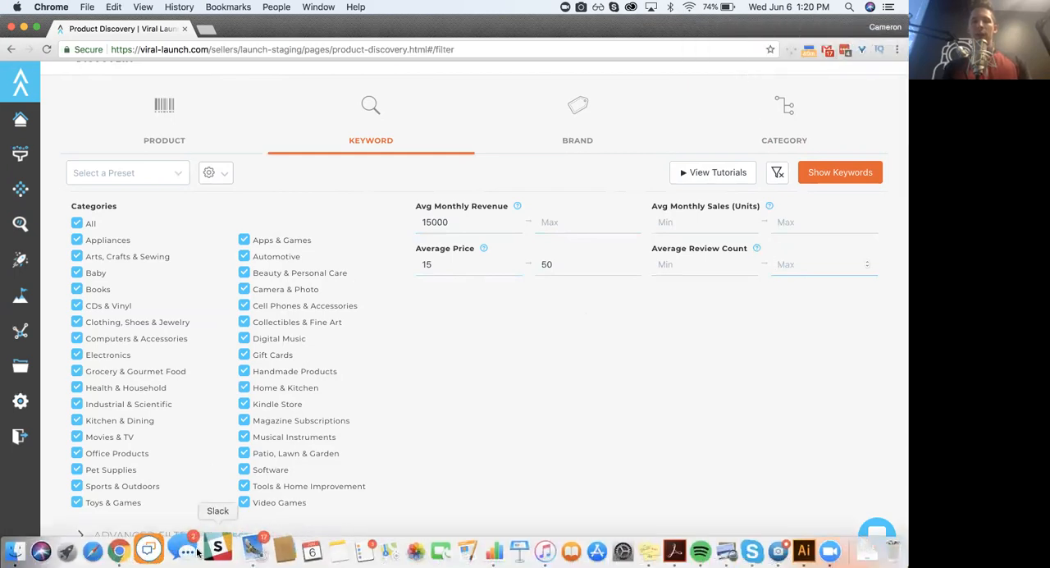
left_click(889, 7)
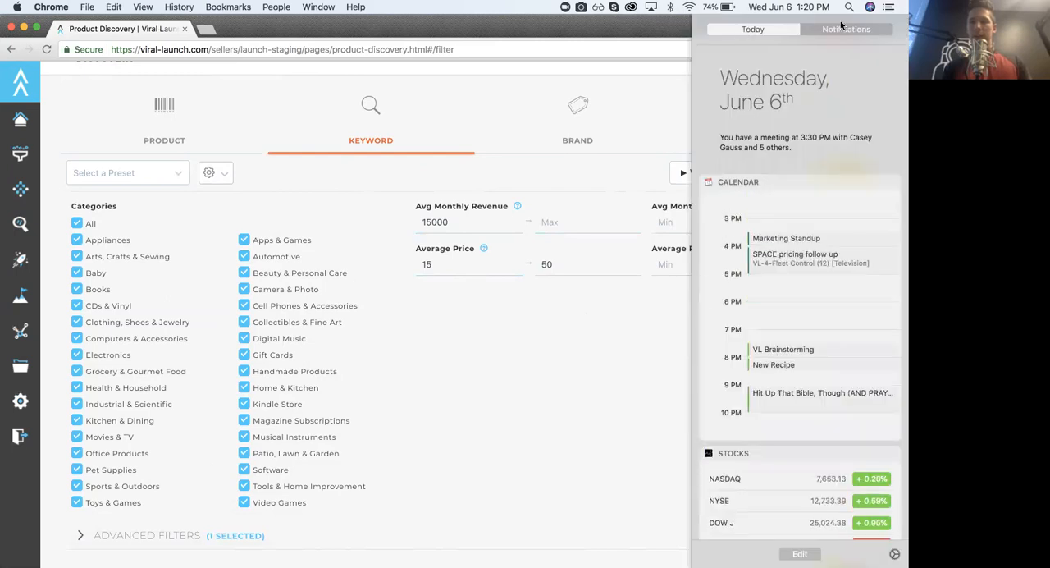
scroll(848, 30, "left", 5)
left_click(889, 6)
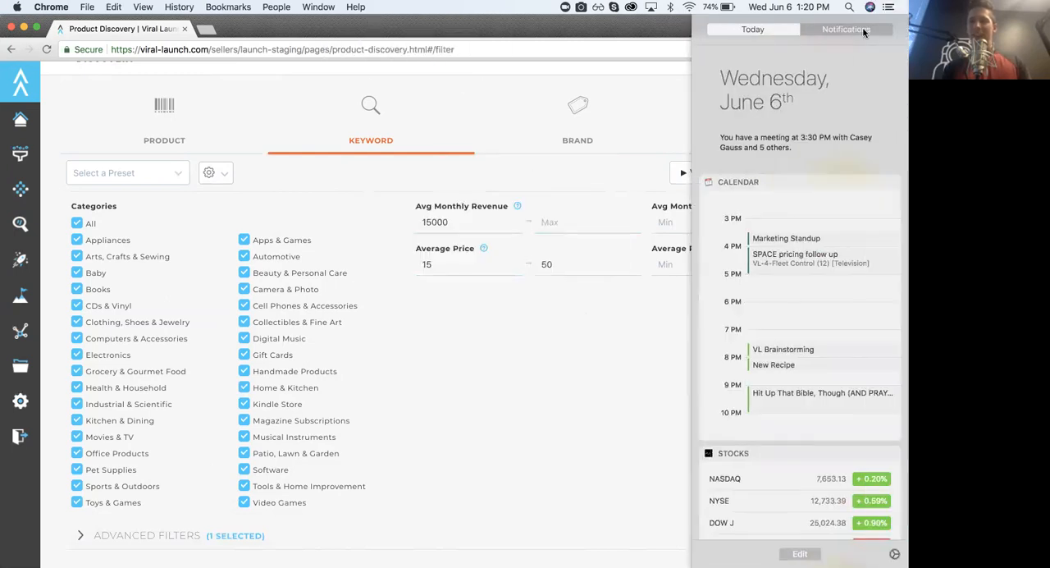
left_click(841, 29)
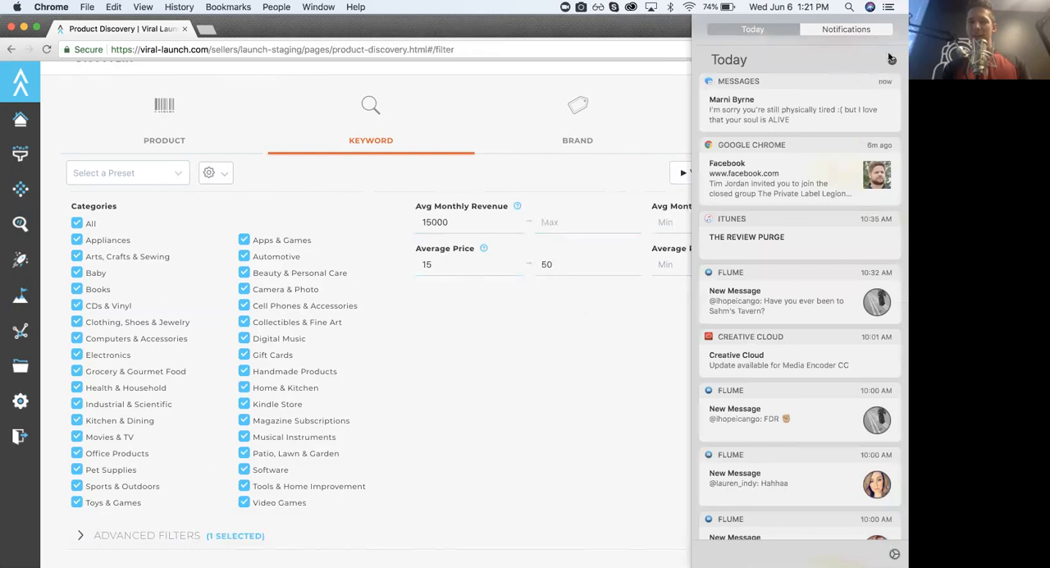
left_click(892, 62)
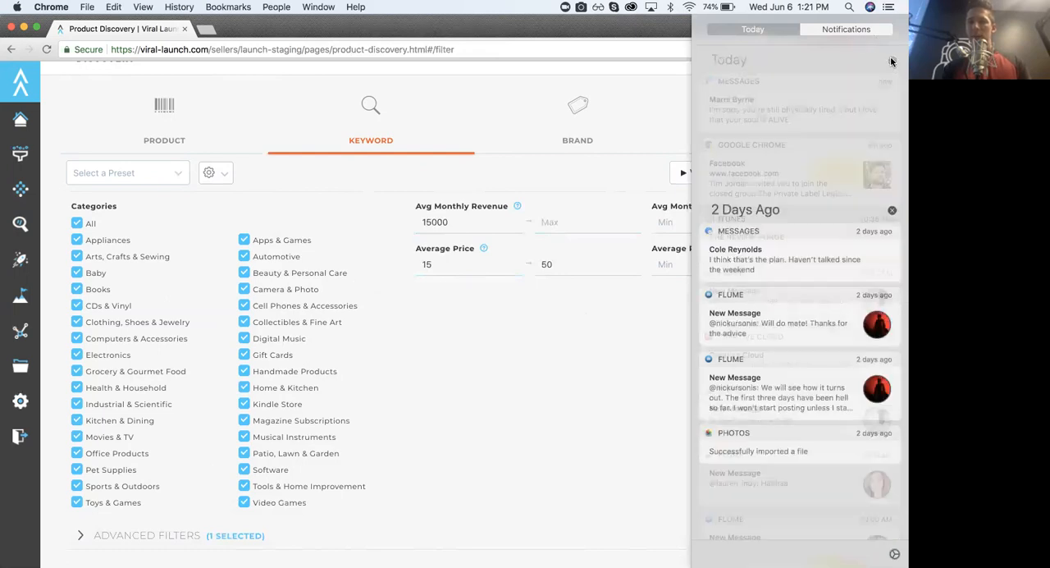
left_click(891, 62)
left_click(781, 27)
left_click(845, 29)
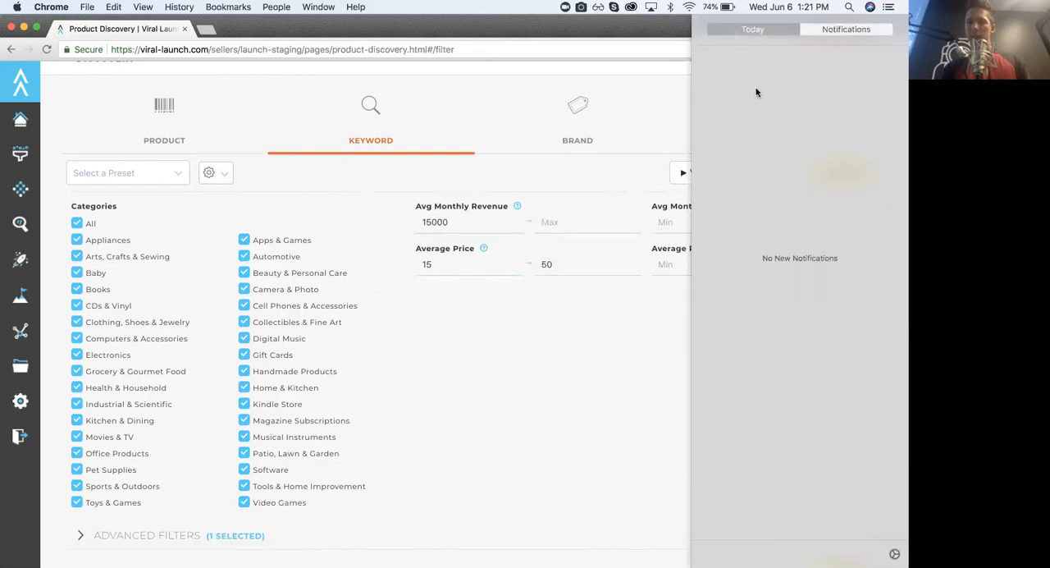
- Turn on Do Not Disturb in the Today view and close Notification Center
left_click(766, 28)
scroll(758, 152, "down", 5)
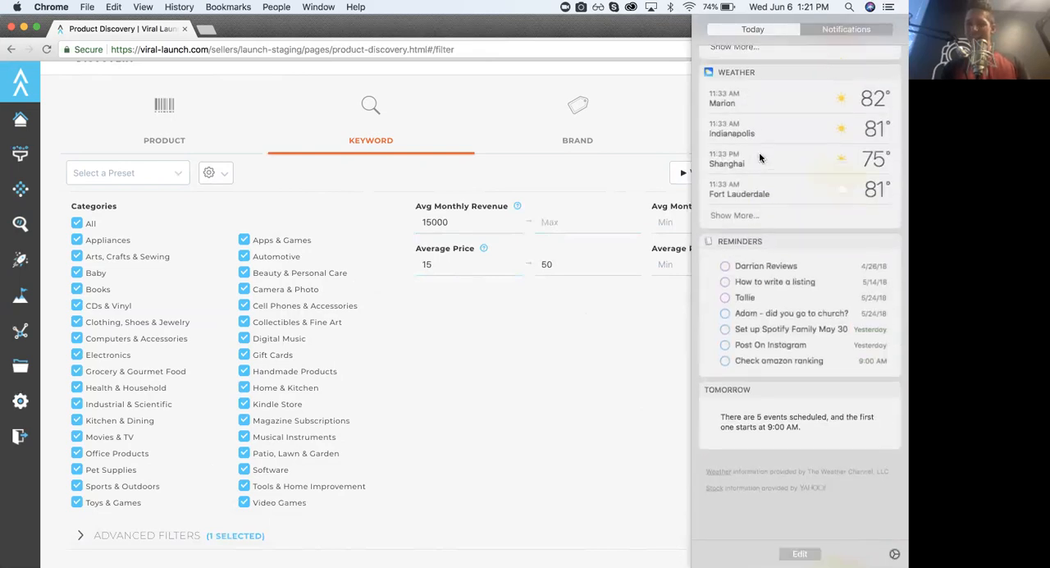
scroll(758, 152, "up", 10)
left_click(878, 92)
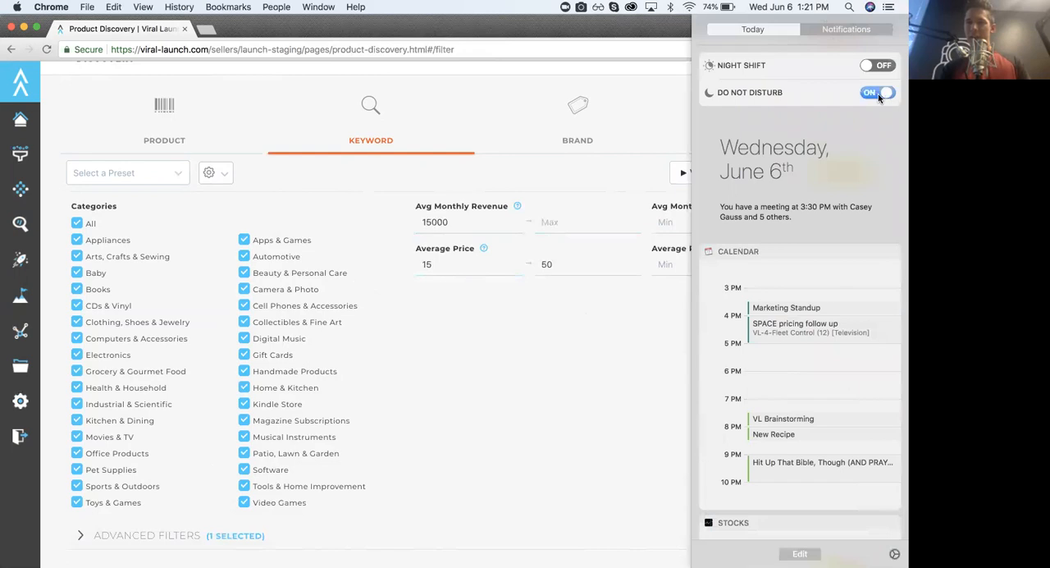
left_click(644, 139)
- Return to the Keyword filters and set the maximum average review count to 200
left_click(639, 141)
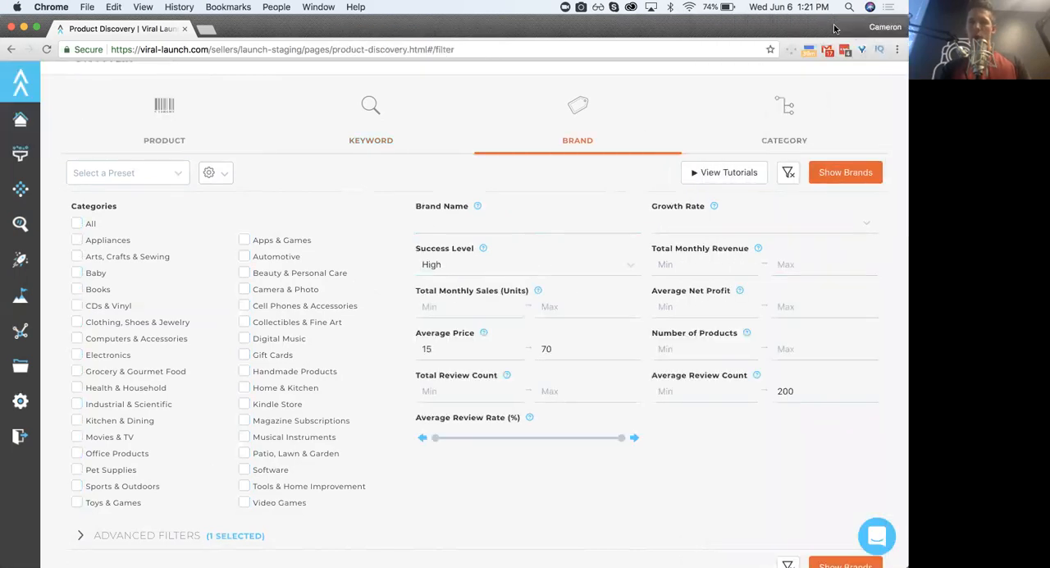
left_click(380, 132)
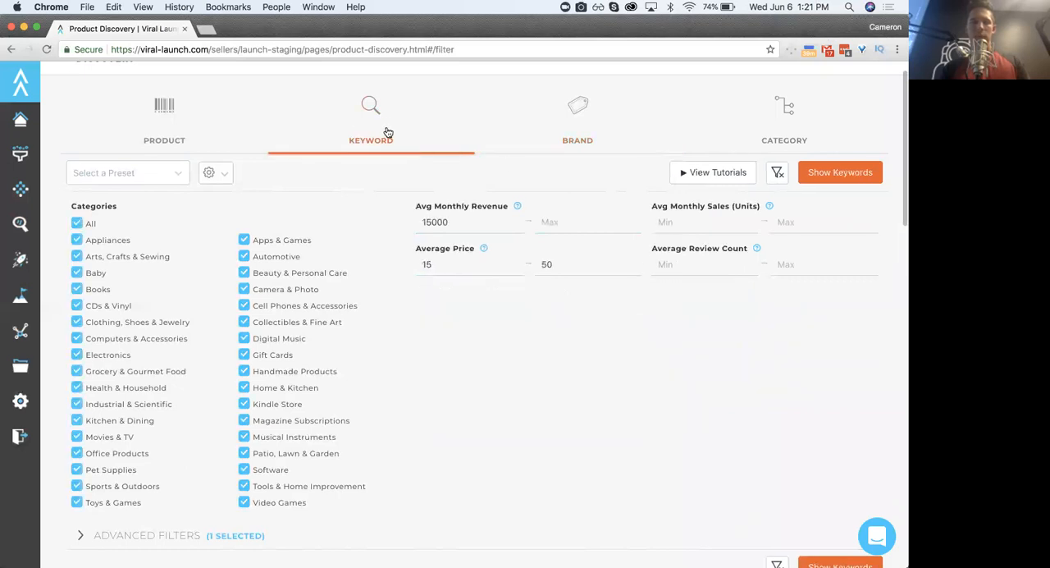
left_click(805, 264)
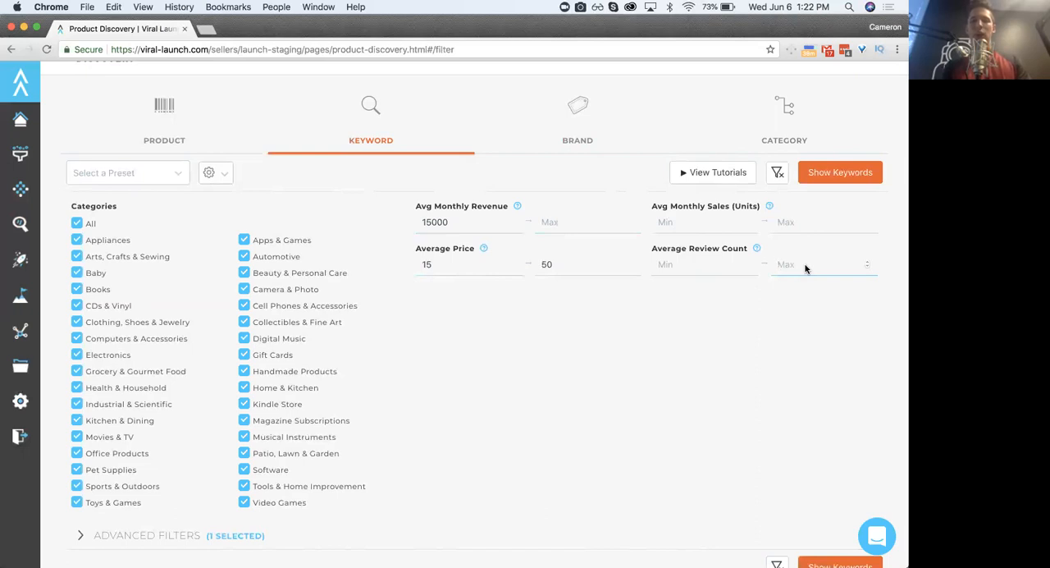
type("200")
left_click(718, 401)
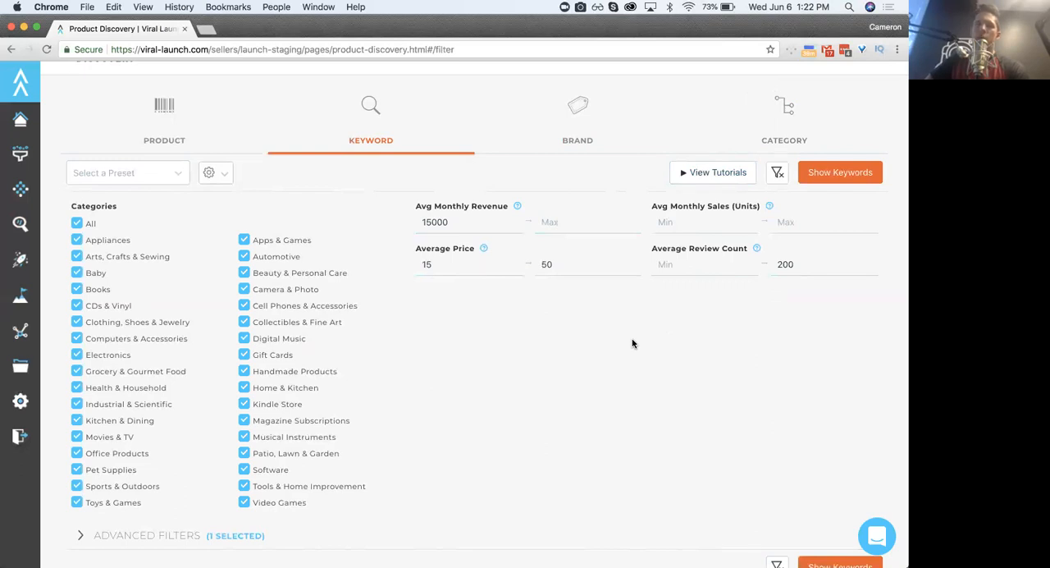
- Set the maximum average review count to 50
left_click(815, 265)
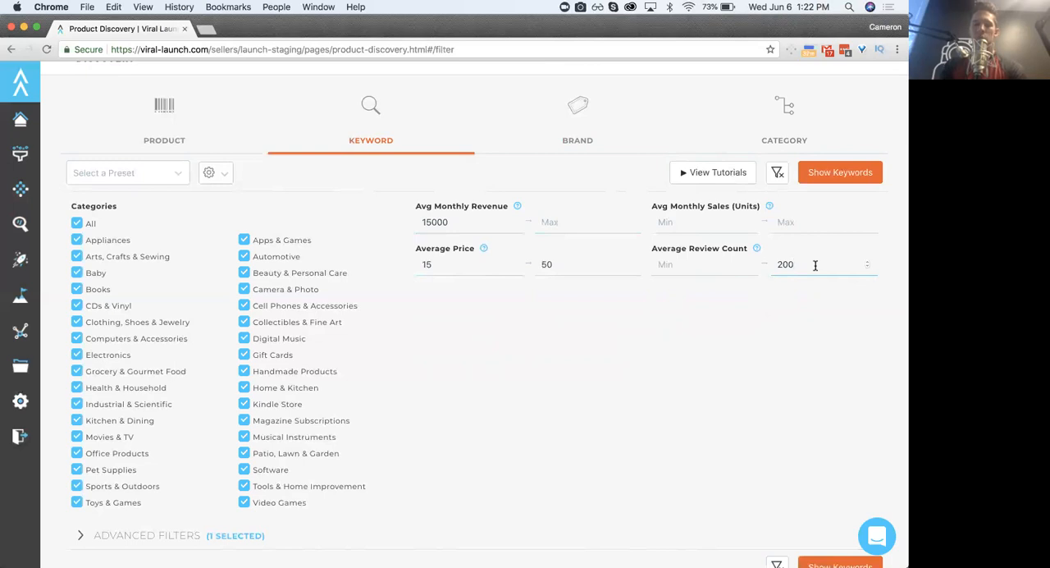
key("BackSpace")
key("BackSpace")
key("BackSpace")
type("50")
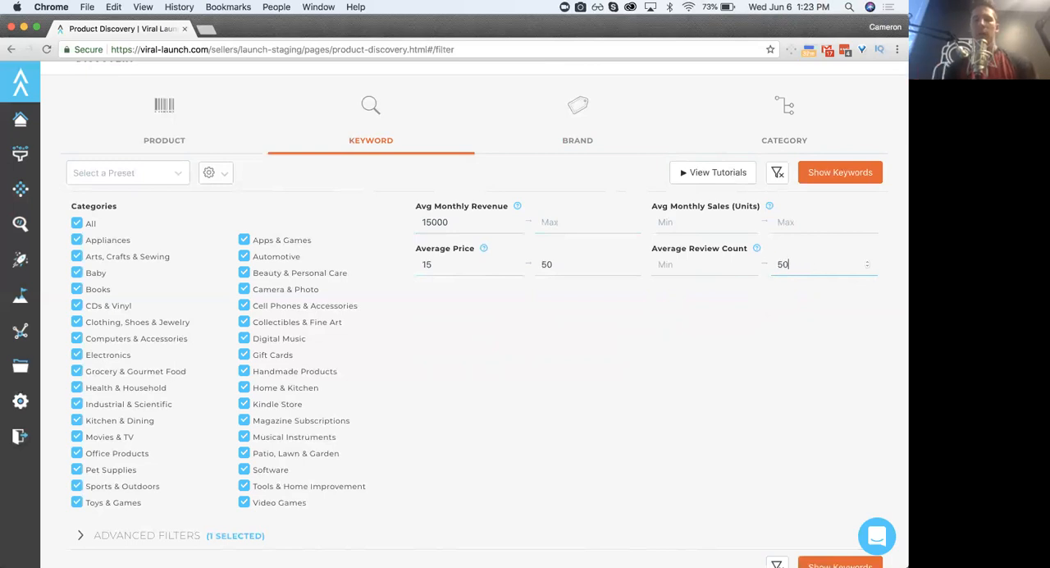
left_click(792, 331)
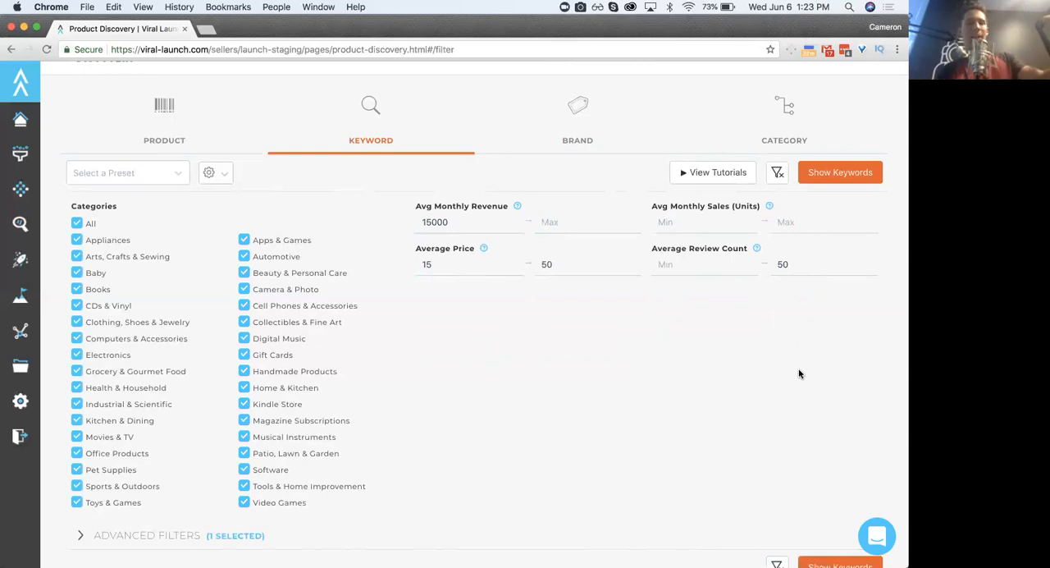
- Change the maximum average review count back to 200
left_click(796, 265)
key("BackSpace")
key("BackSpace")
type("200")
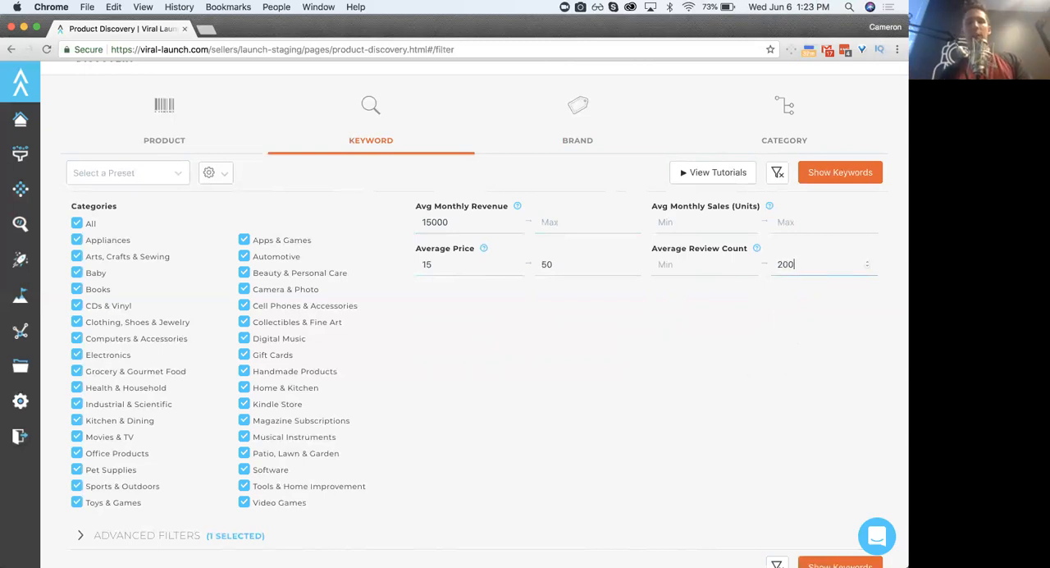
left_click(705, 392)
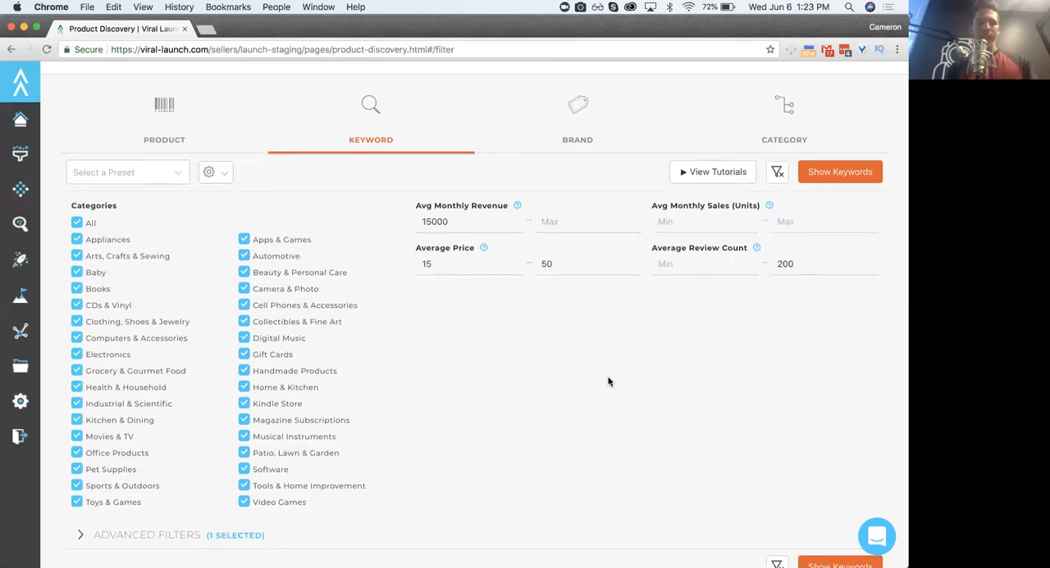
- Expand the advanced keyword filters and look through their options and the maximum average review count
scroll(609, 381, "down", 4)
scroll(598, 345, "up", 5)
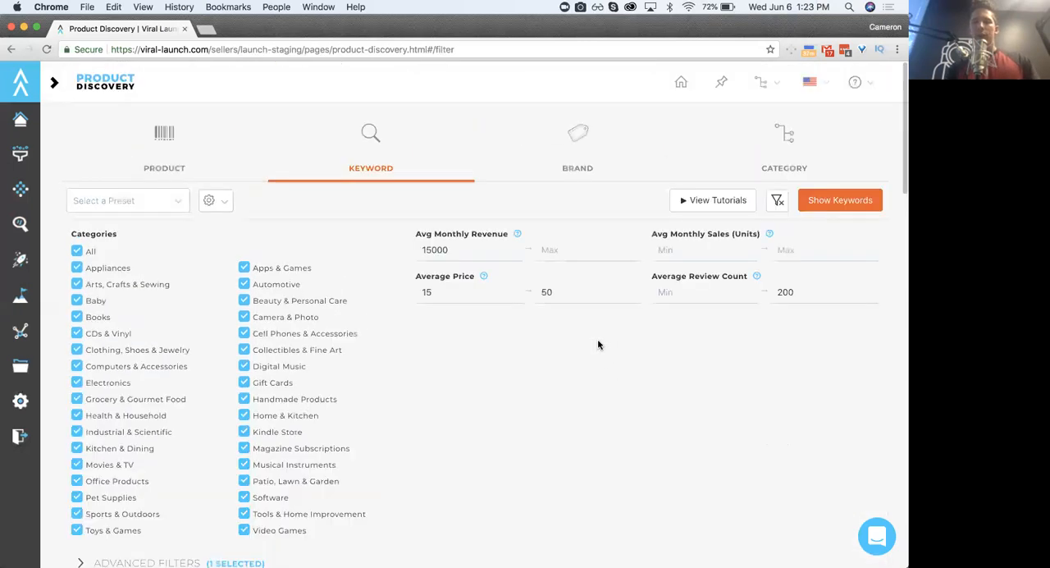
scroll(298, 385, "down", 3)
left_click(158, 429)
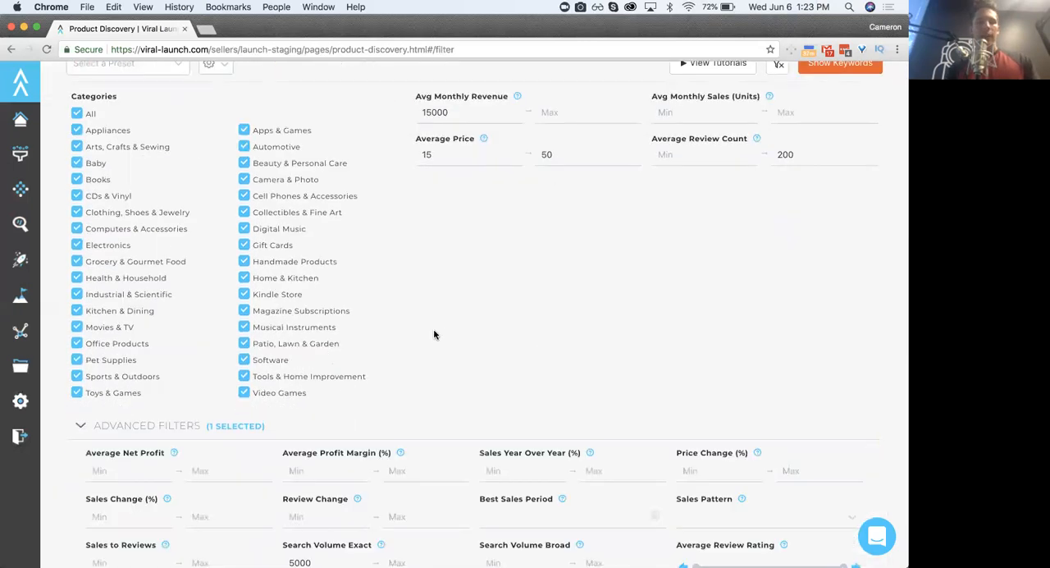
scroll(434, 329, "up", 3)
double_click(803, 291)
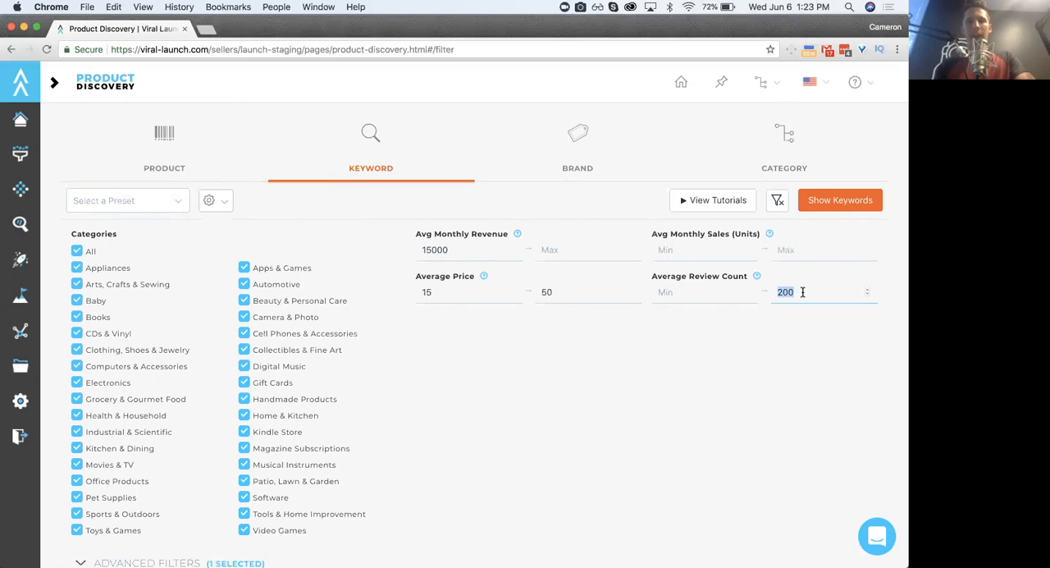
left_click(605, 515)
scroll(622, 467, "down", 5)
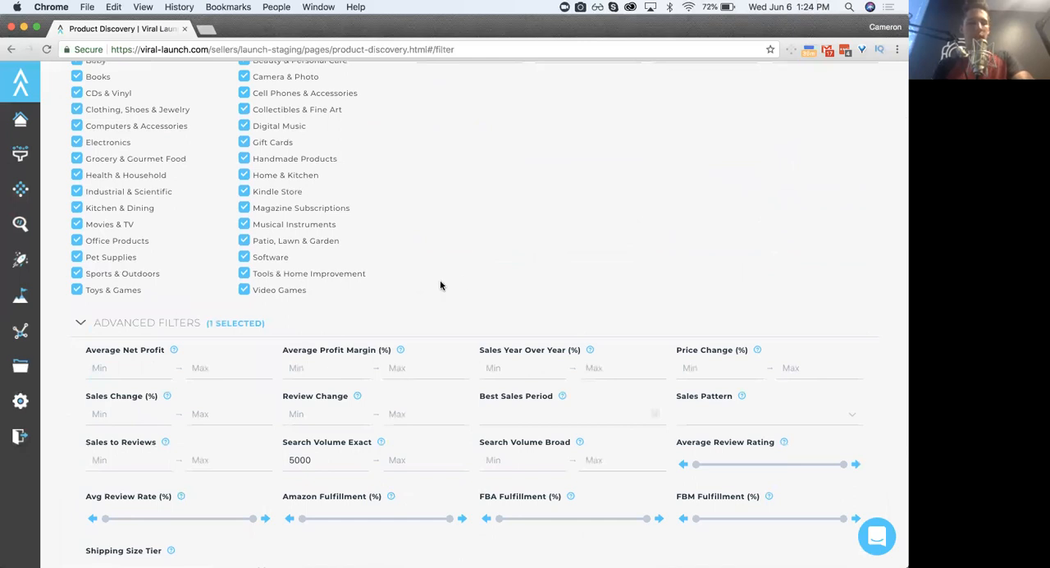
scroll(448, 209, "down", 1)
scroll(448, 209, "down", 3)
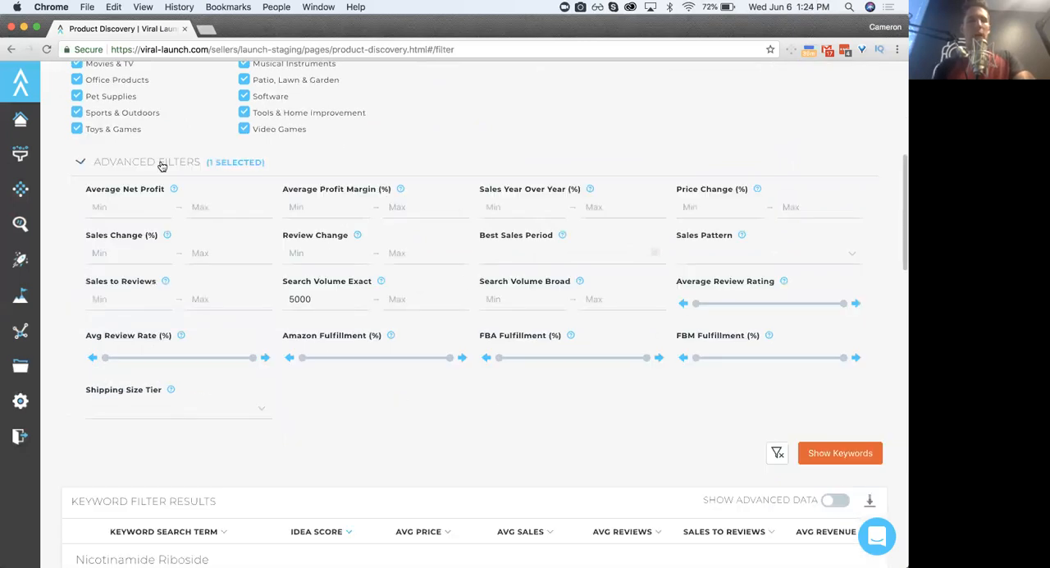
- Collapse the advanced filters, check the main keyword filters, and expand the advanced filters again
left_click(158, 168)
scroll(158, 169, "up", 3)
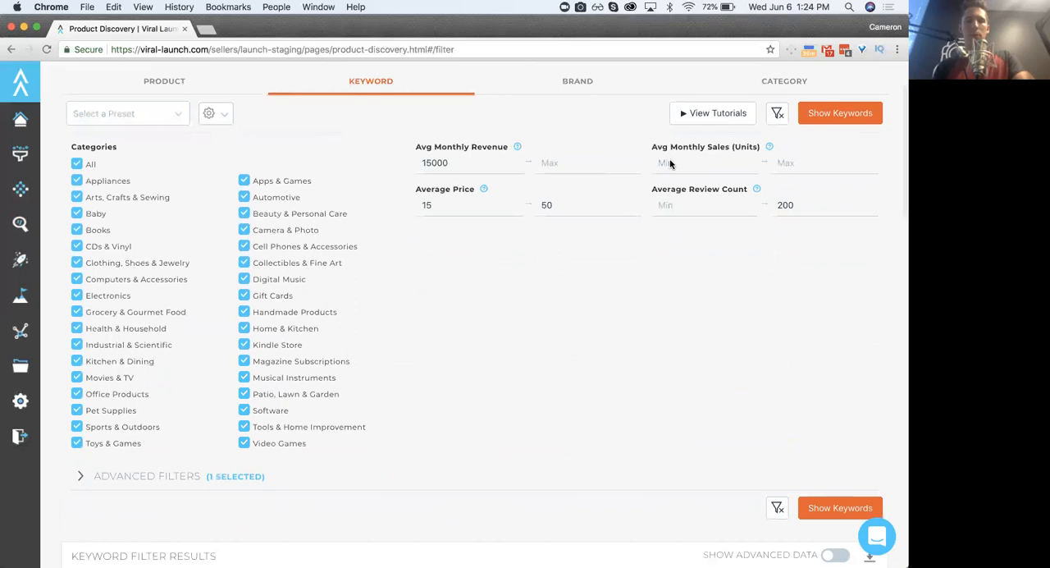
scroll(439, 295, "down", 2)
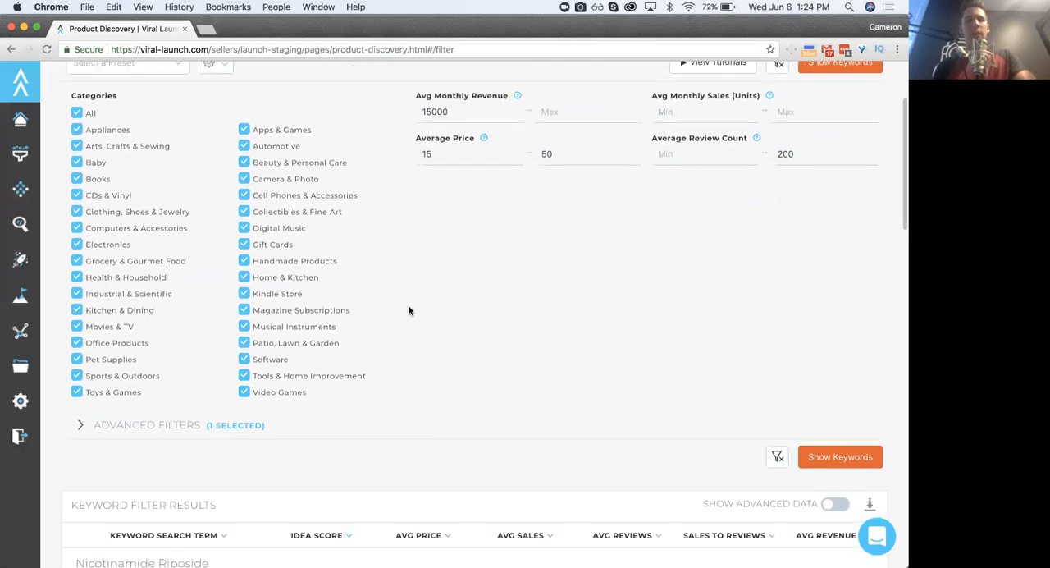
left_click(170, 426)
scroll(390, 310, "down", 5)
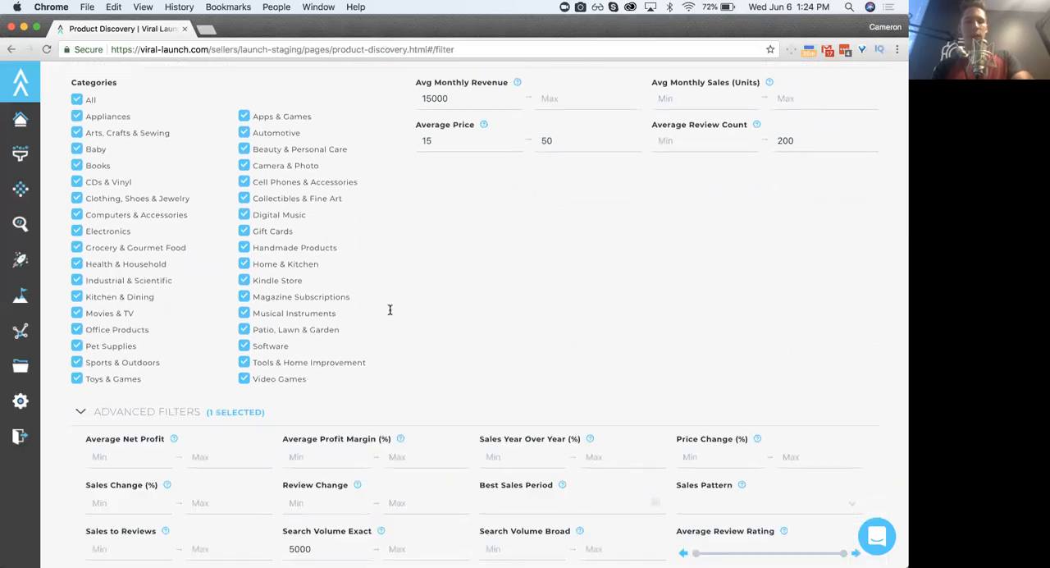
- Clear the minimum exact search volume and set it to 5000
scroll(389, 310, "up", 1)
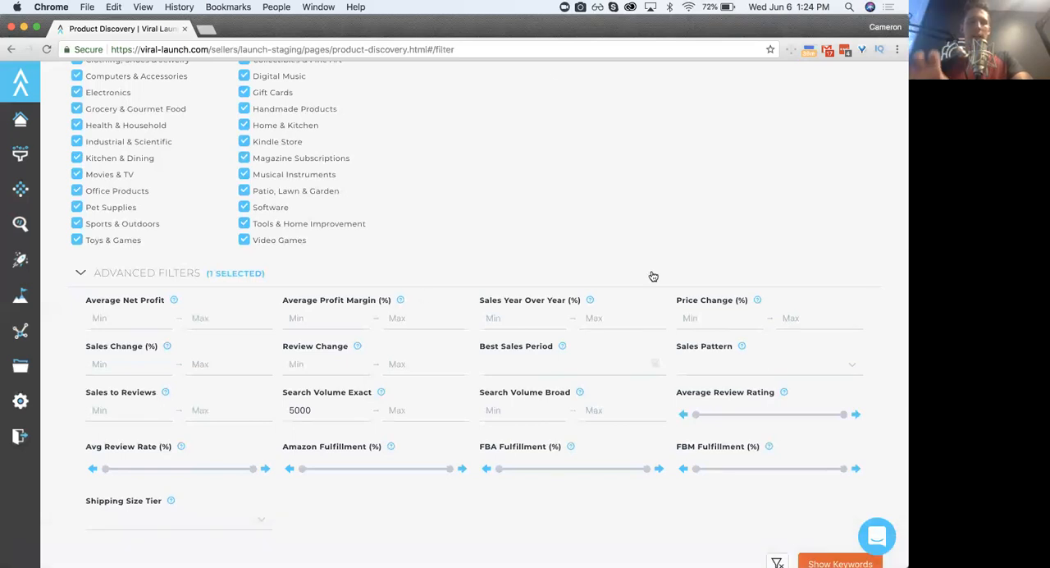
double_click(319, 416)
key("BackSpace")
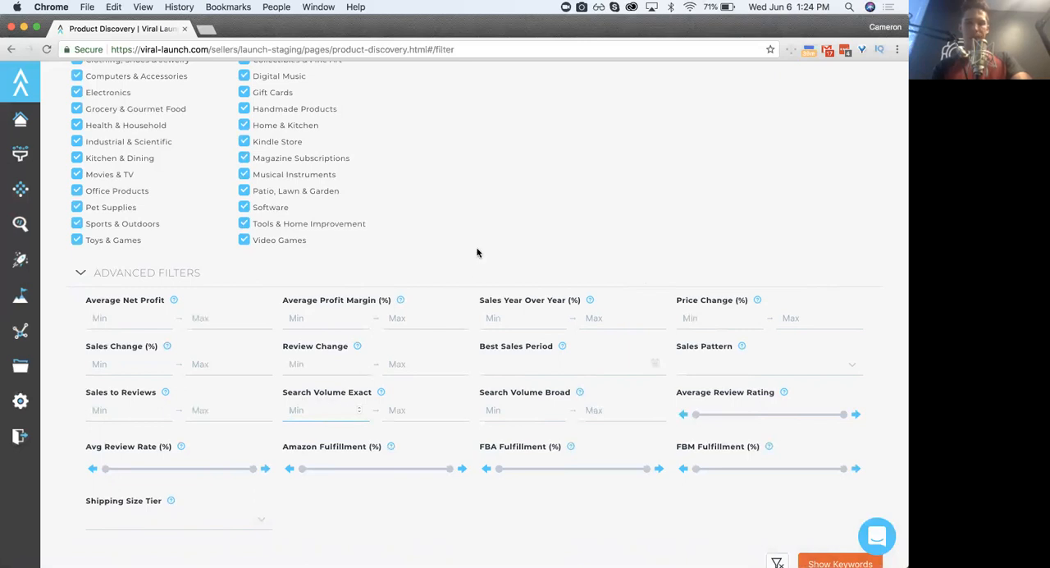
scroll(477, 252, "up", 2)
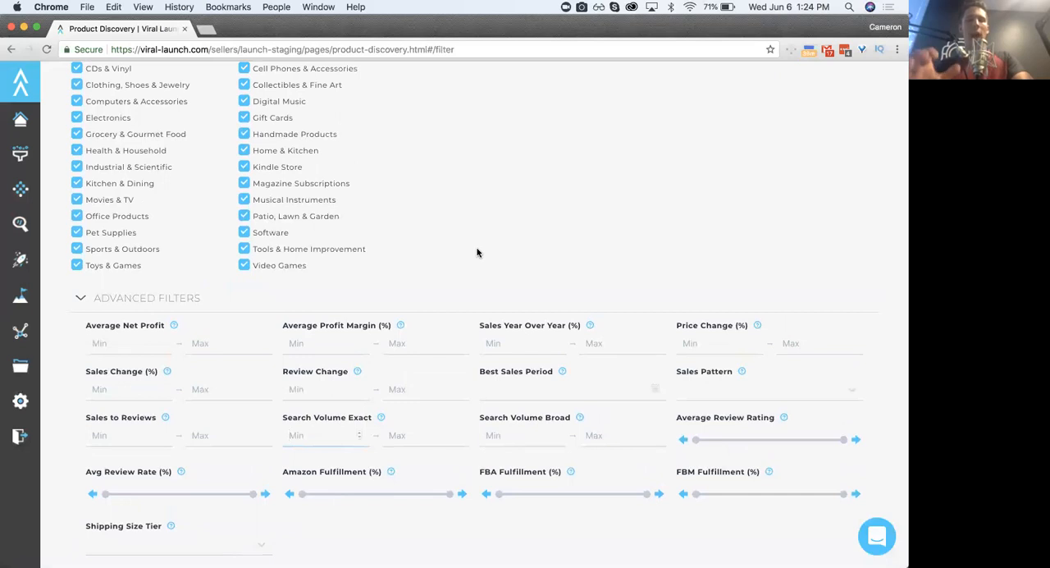
scroll(478, 252, "up", 5)
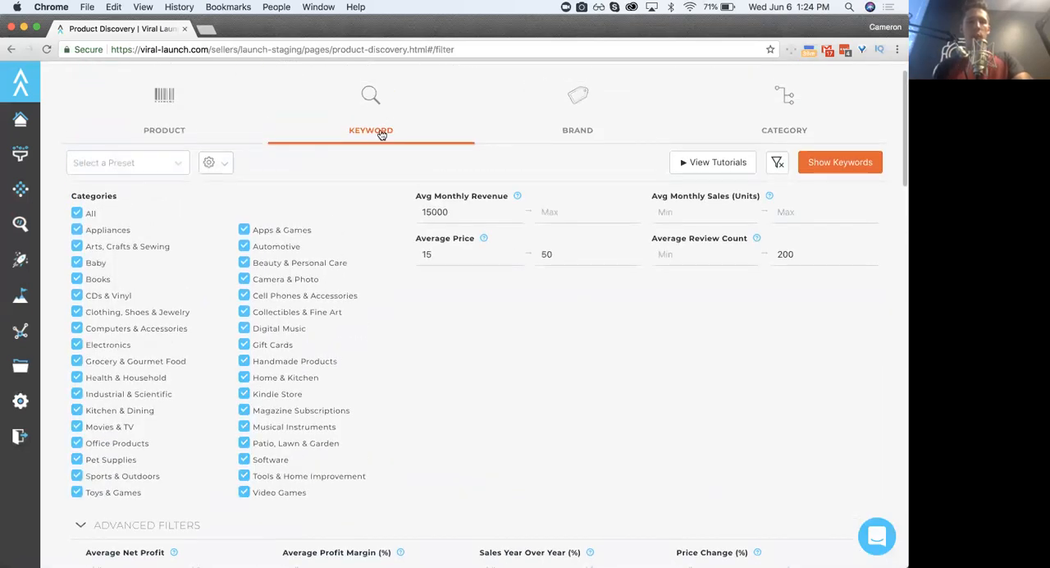
scroll(422, 356, "down", 6)
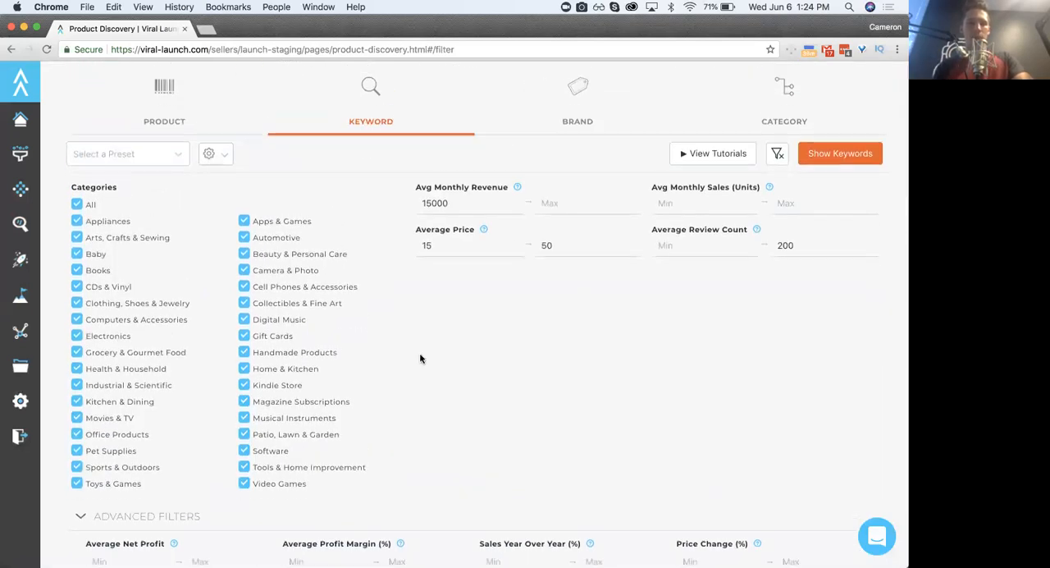
left_click(314, 400)
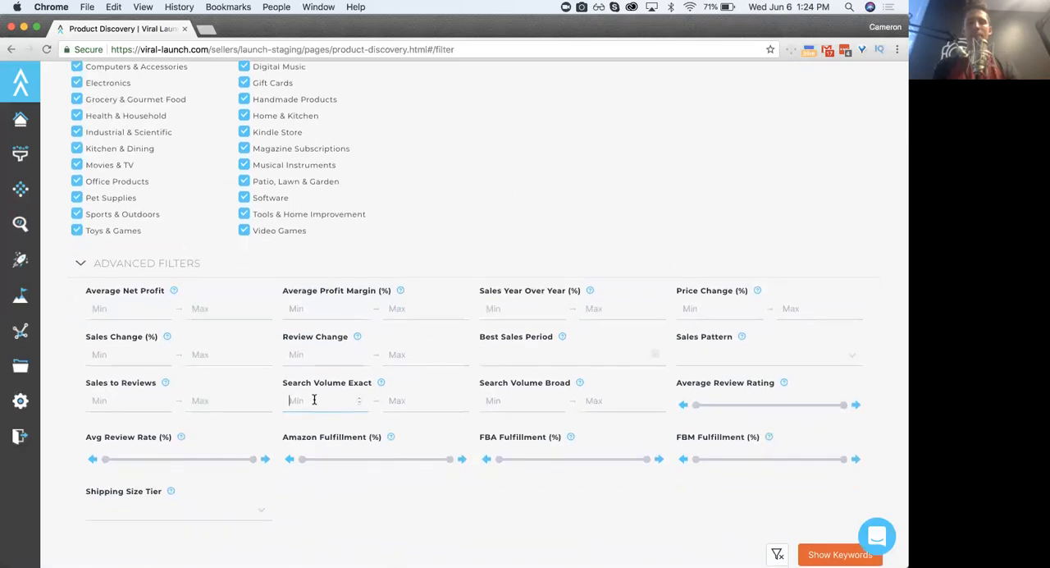
type("5000")
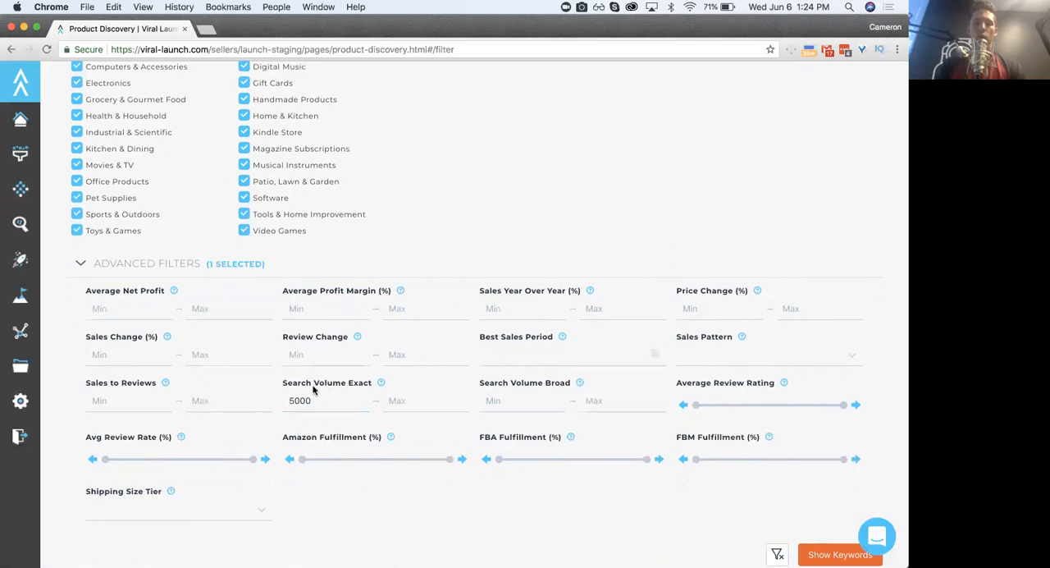
- Check the minimum exact search volume against the main keyword filters
scroll(313, 390, "up", 5)
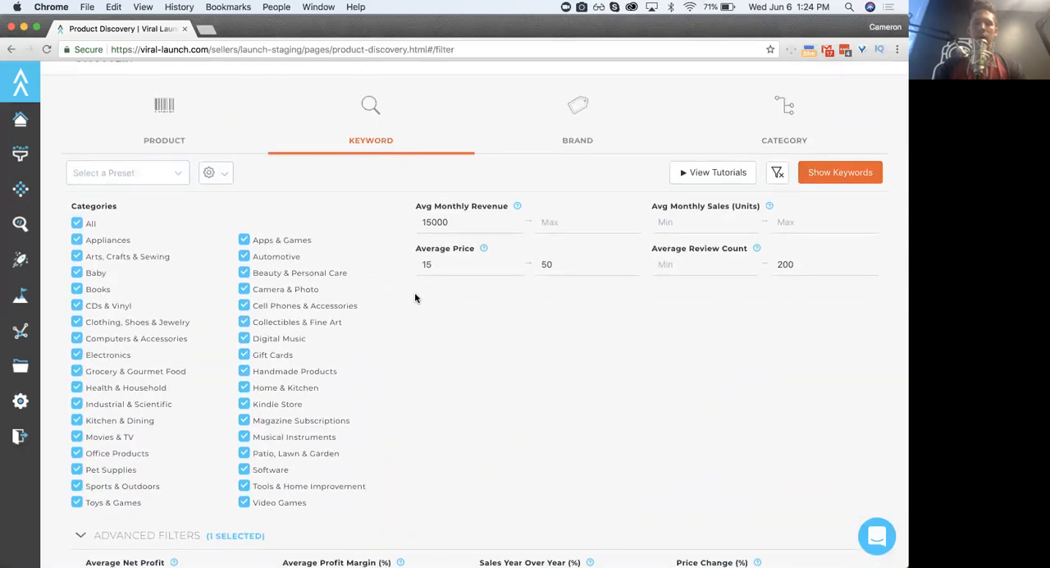
scroll(415, 297, "down", 4)
double_click(306, 444)
left_click(314, 444)
left_click(490, 207)
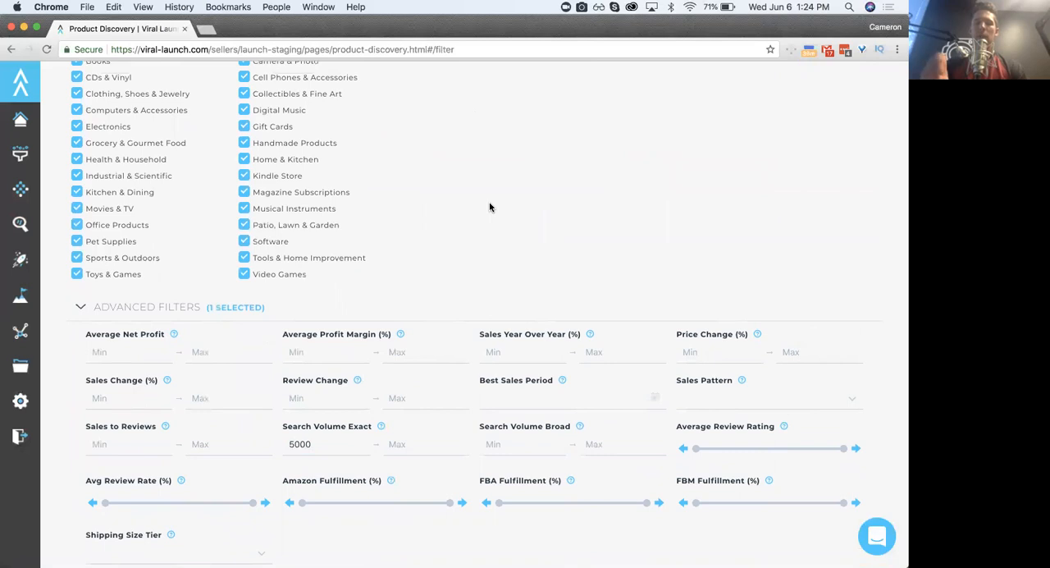
scroll(490, 207, "up", 4)
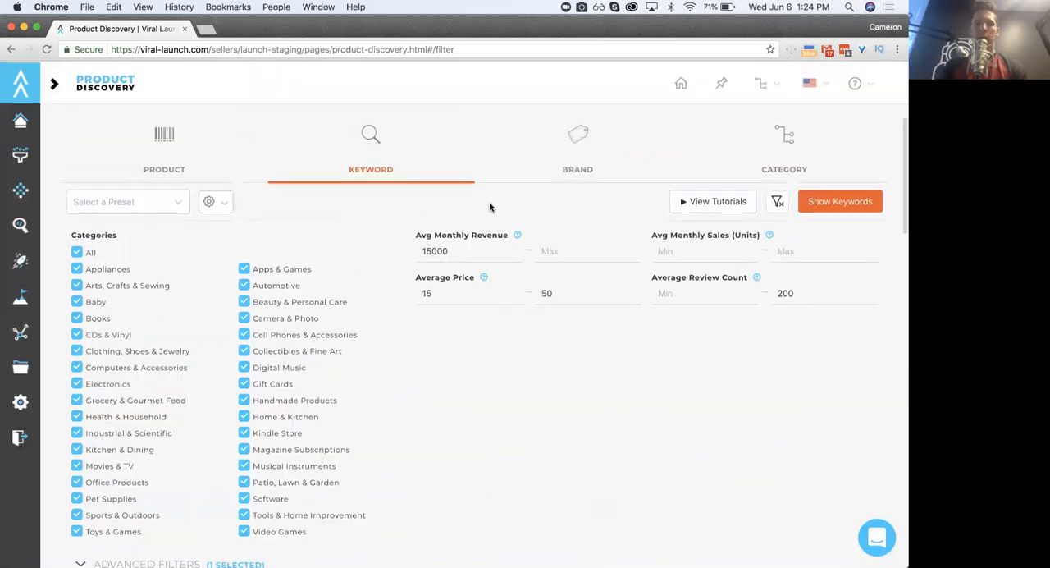
scroll(418, 337, "down", 5)
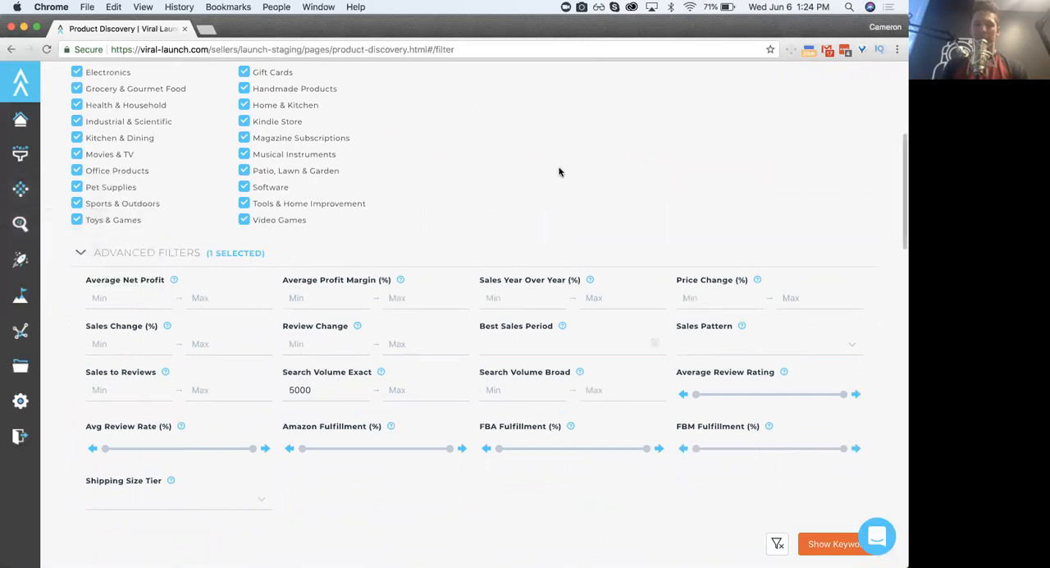
- Review the monthly revenue, average price, average review count and exact search volume limits for the keyword search
scroll(494, 213, "up", 1)
scroll(494, 212, "up", 4)
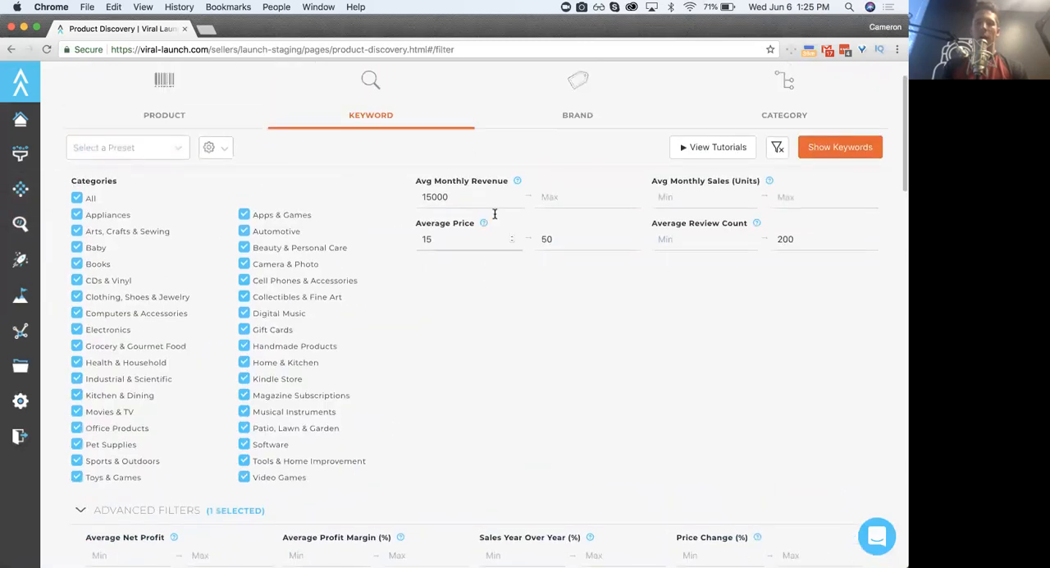
double_click(441, 205)
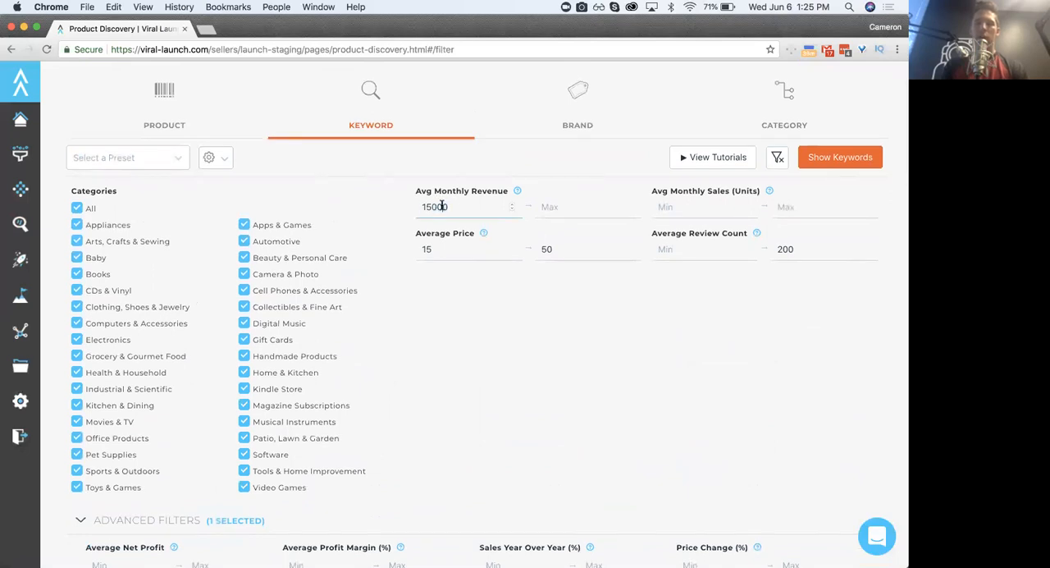
double_click(435, 242)
left_click(568, 244)
left_click(793, 239)
double_click(793, 237)
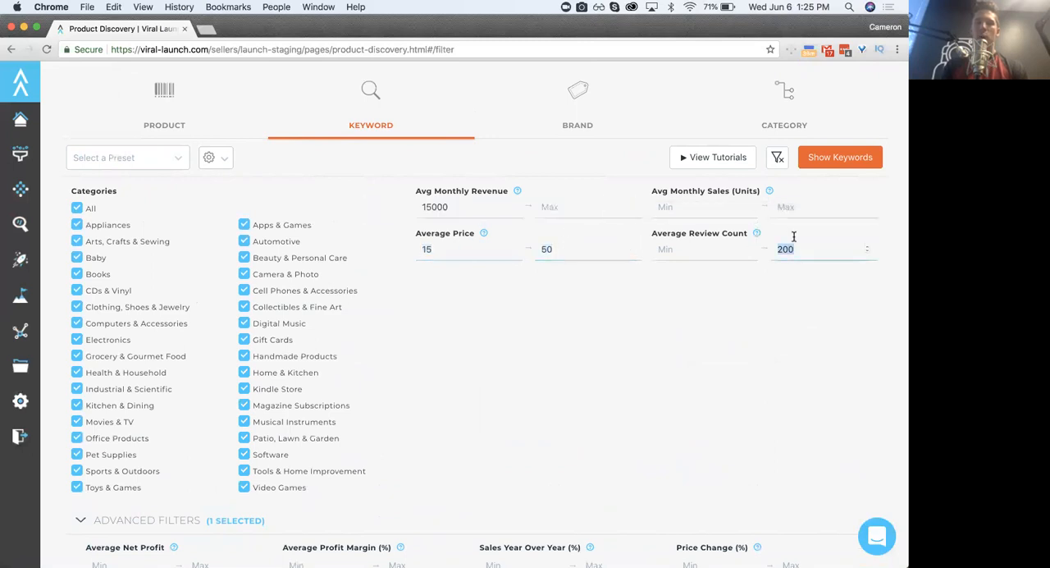
left_click(594, 352)
scroll(595, 352, "down", 5)
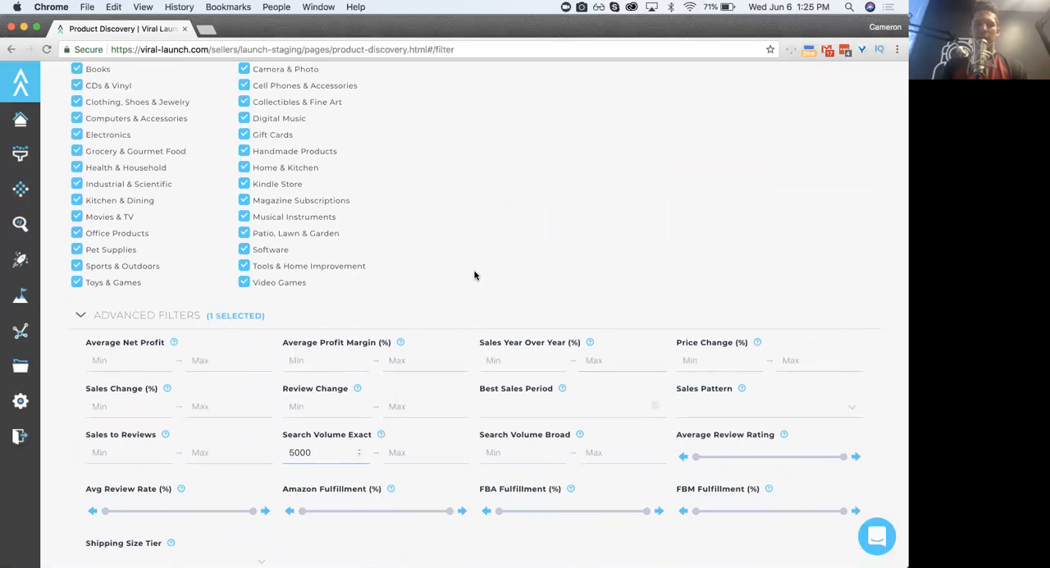
scroll(522, 226, "up", 5)
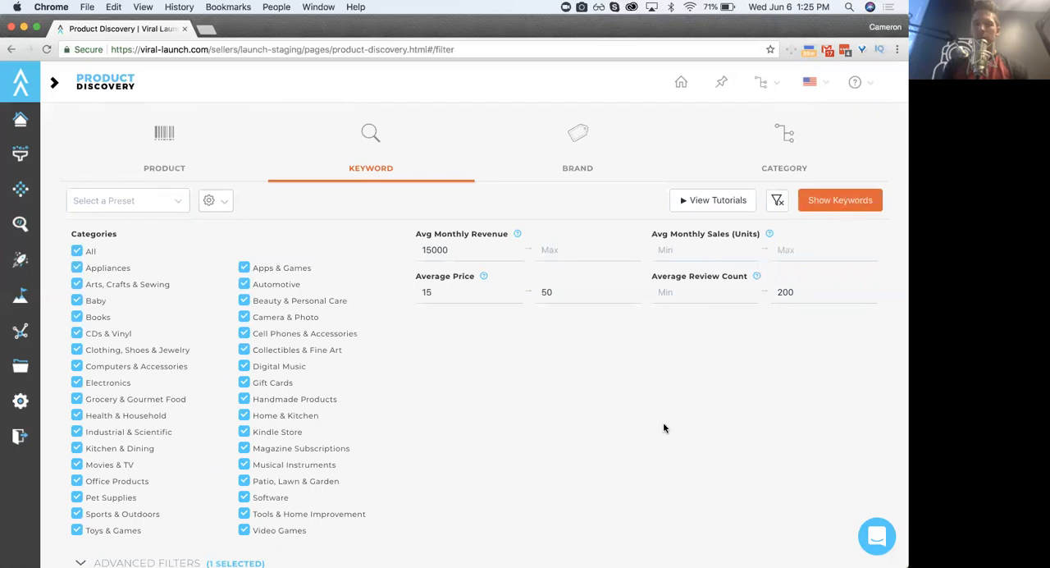
scroll(600, 422, "down", 5)
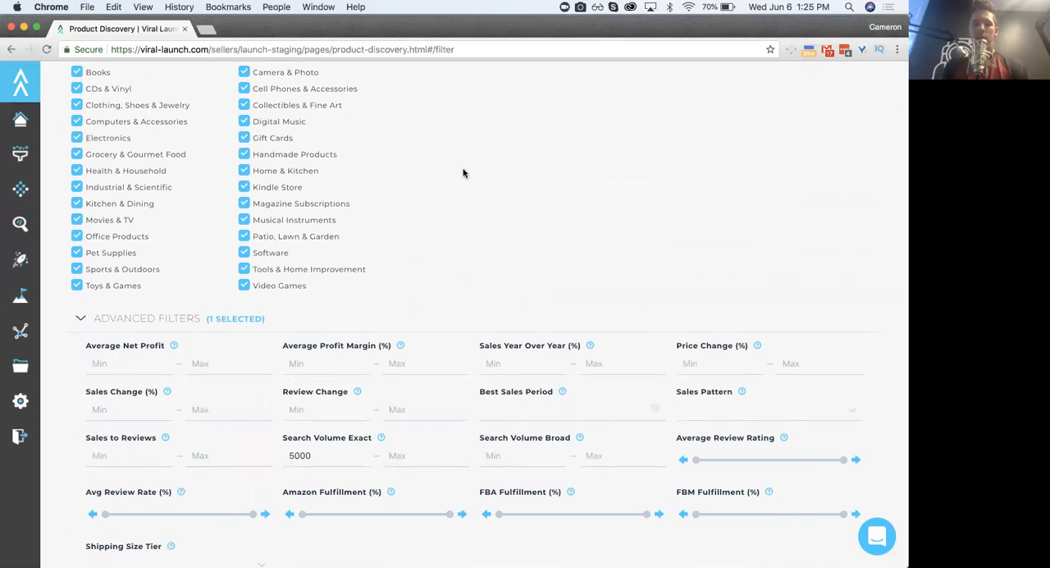
scroll(591, 216, "up", 3)
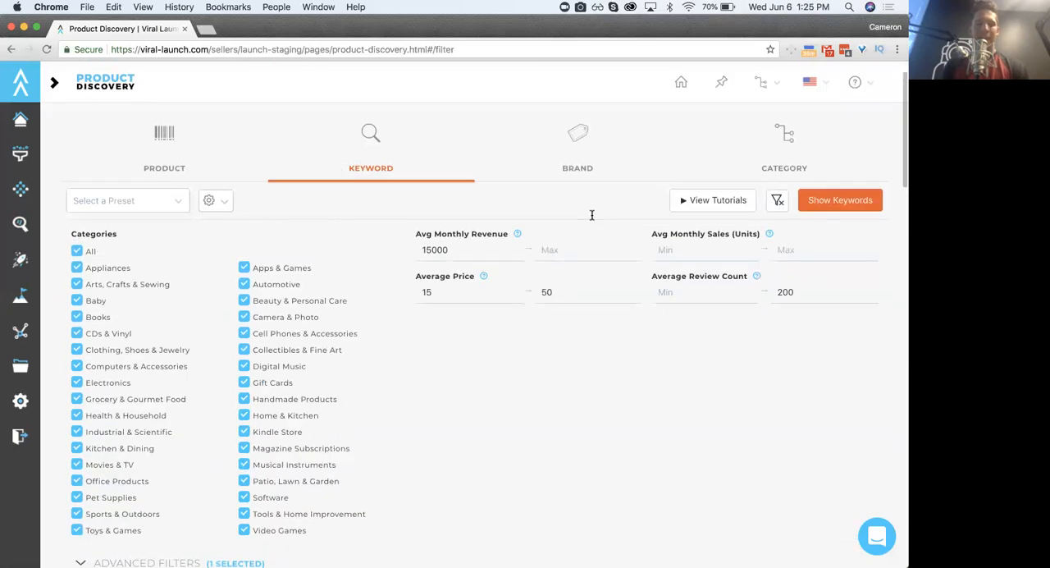
- Run the keyword search with the current filters and look at the Nicotinamide Riboside result
left_click(828, 202)
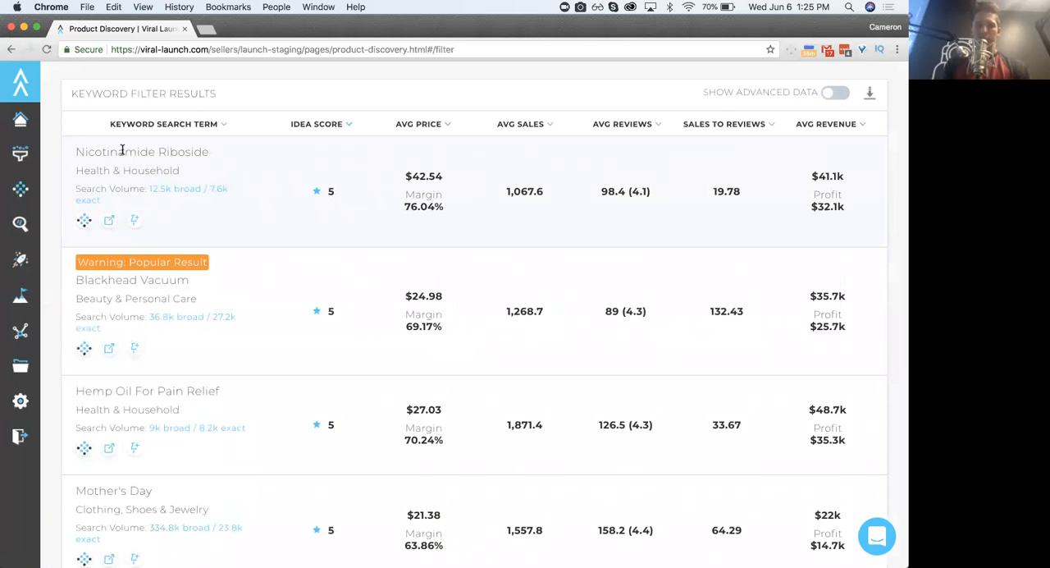
triple_click(111, 151)
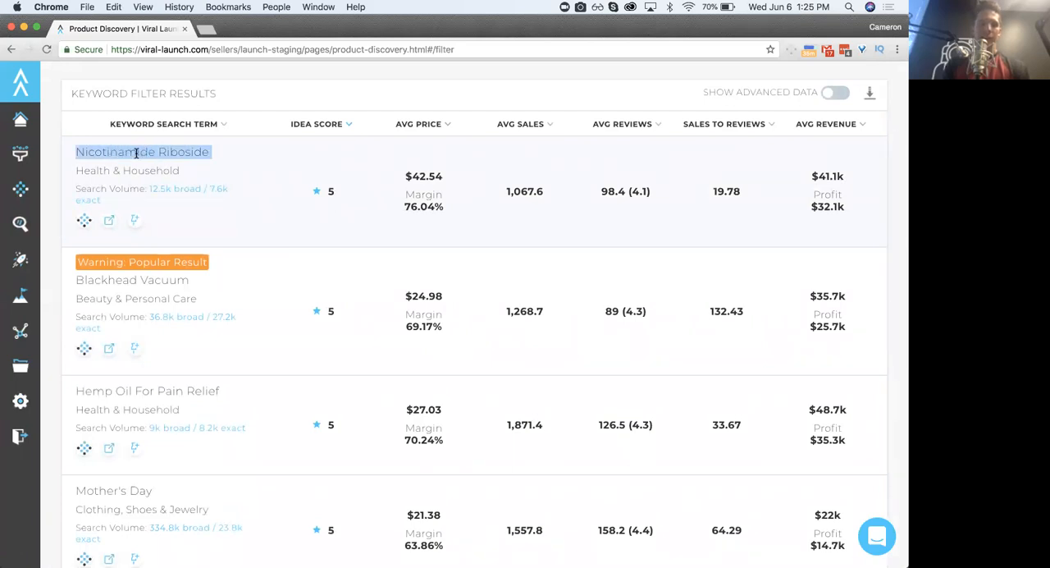
left_click(144, 152)
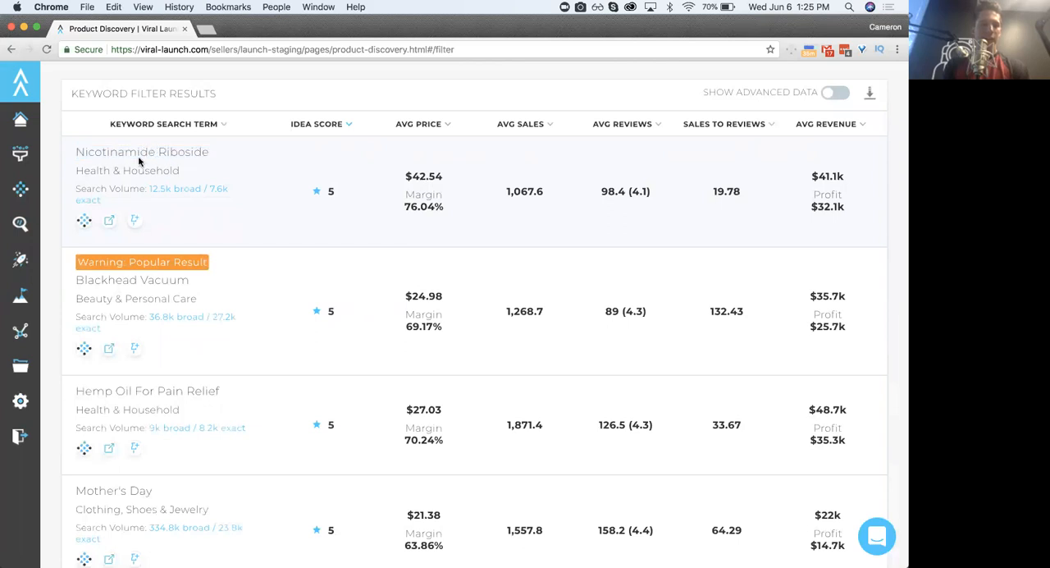
triple_click(125, 152)
left_click(126, 152)
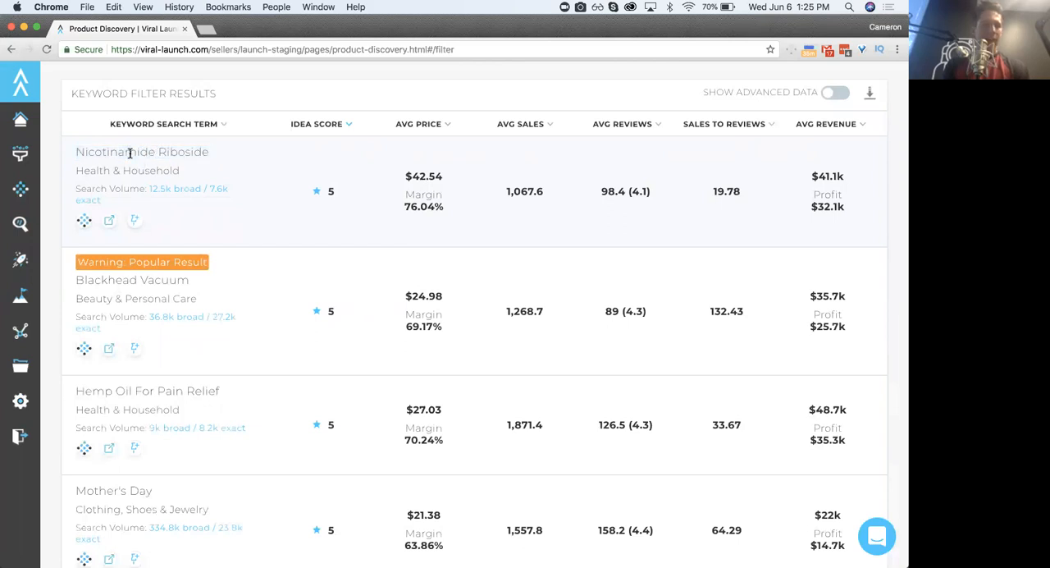
triple_click(132, 150)
left_click(164, 150)
- Examine the Blackhead Vacuum, Hemp Oil For Pain Relief and Mother's Day search terms in the keyword results
scroll(127, 271, "down", 2)
scroll(127, 270, "down", 1)
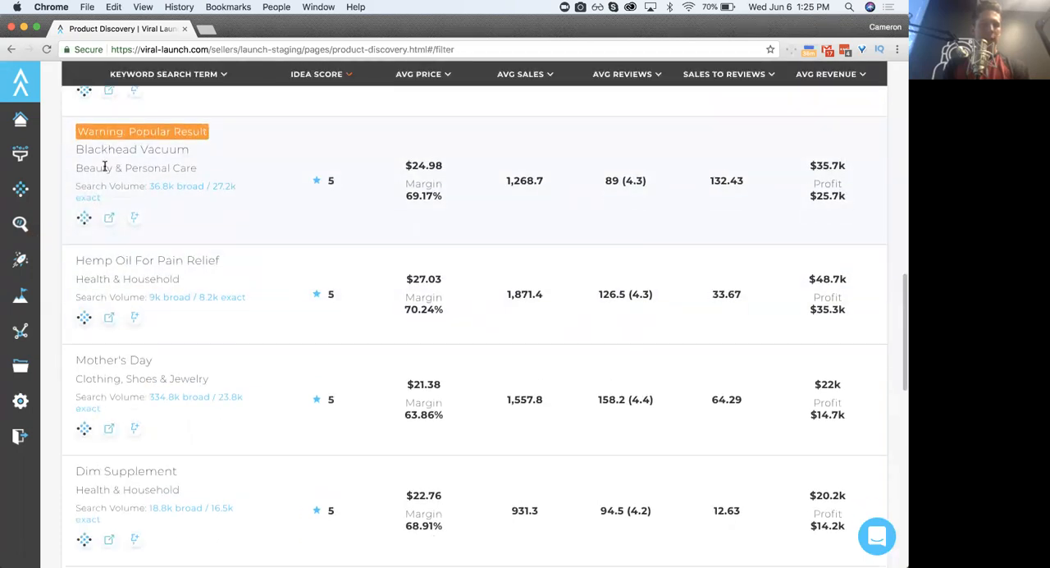
triple_click(109, 143)
left_click(132, 142)
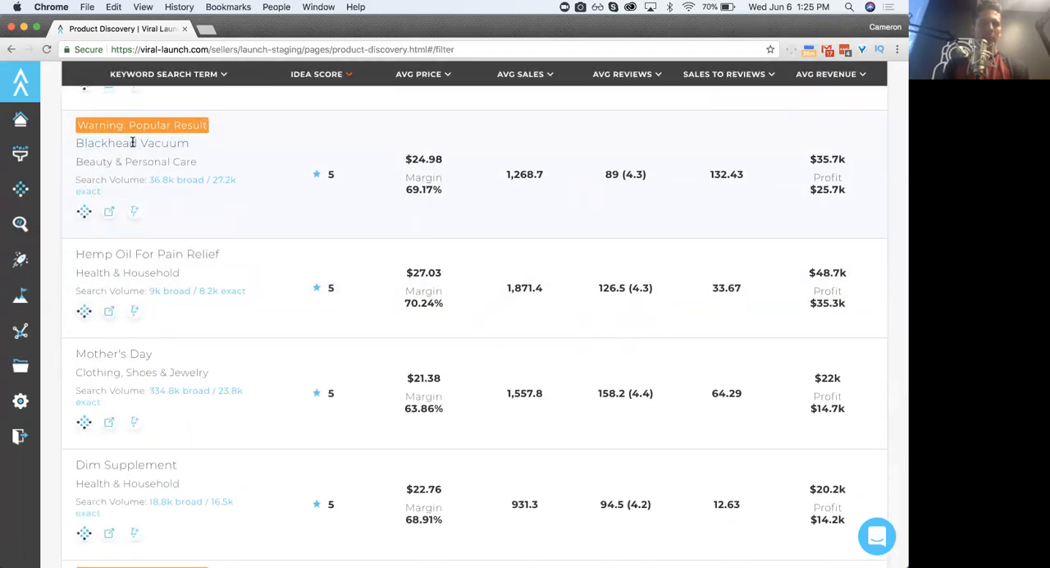
left_click_drag(94, 144, 157, 143)
triple_click(157, 144)
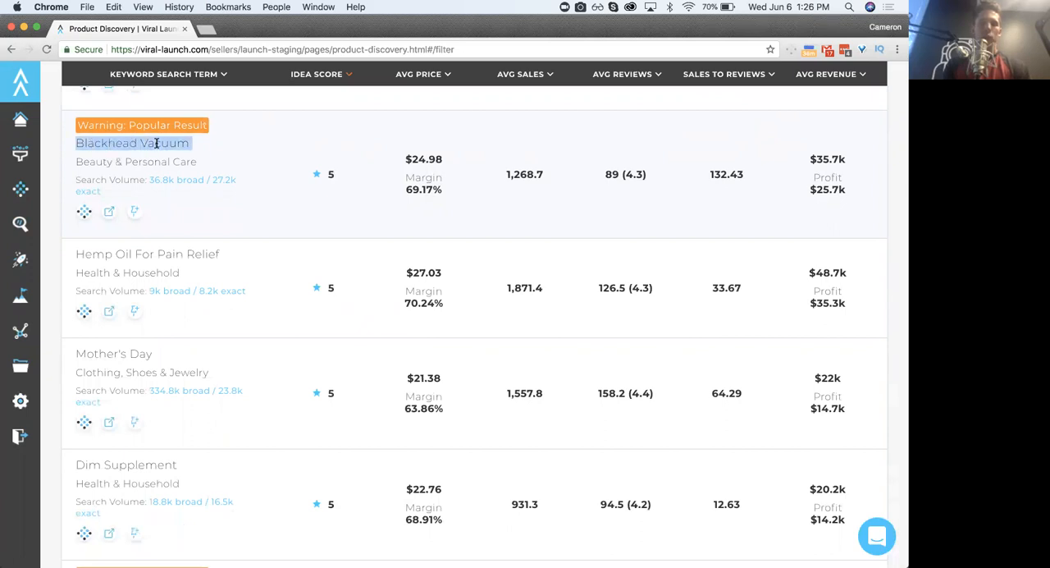
triple_click(140, 253)
triple_click(118, 353)
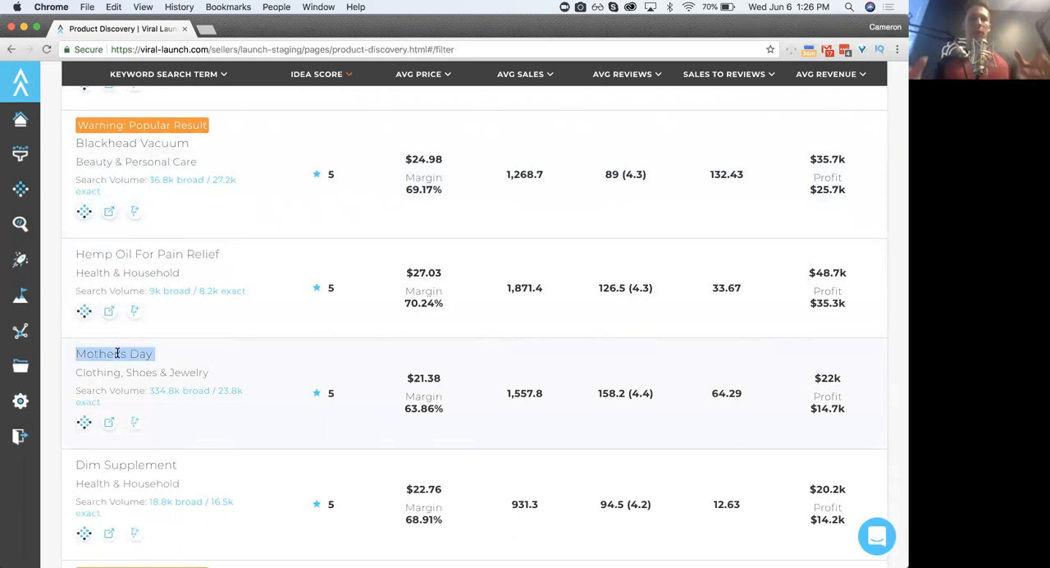
triple_click(111, 143)
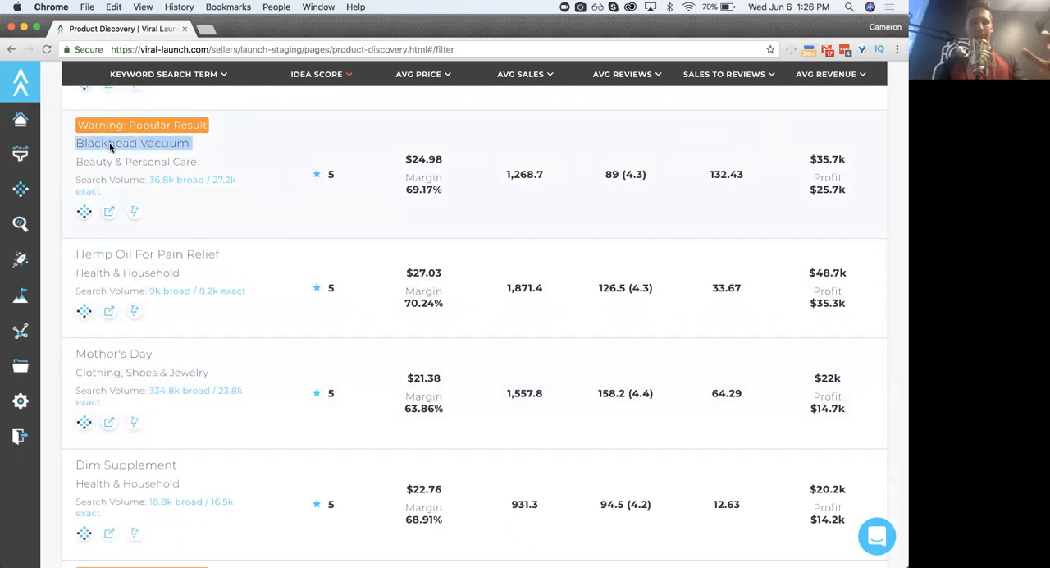
triple_click(116, 248)
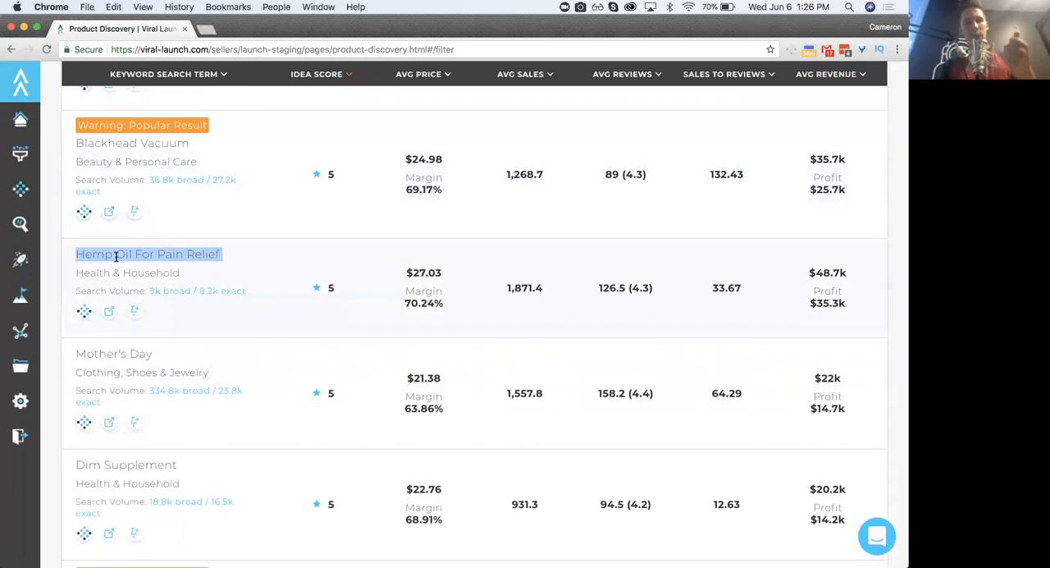
triple_click(115, 352)
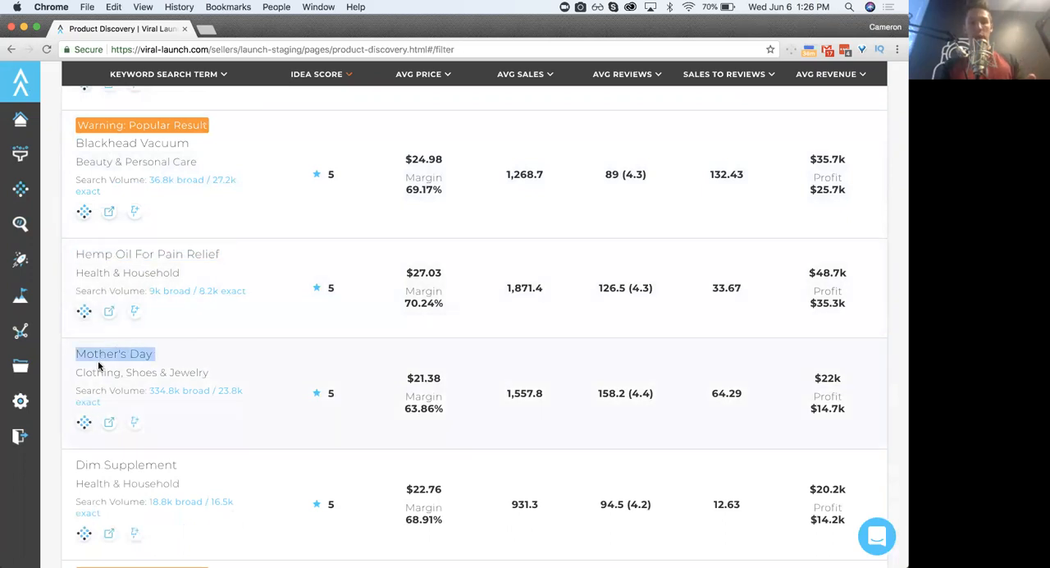
left_click(115, 353)
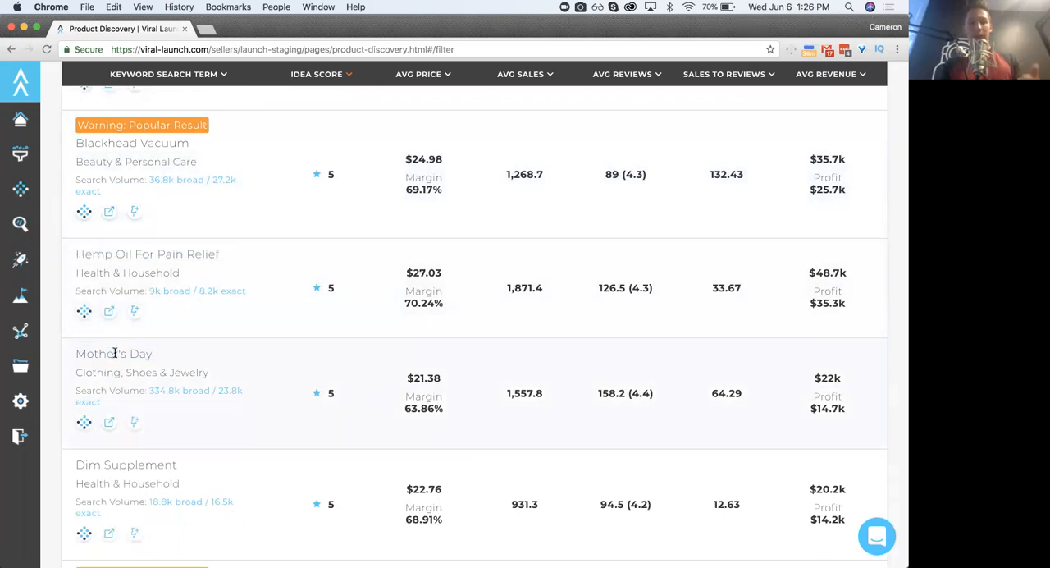
- Look through the further keyword results, from Dim Supplement to Fascia Blaster and Cold Brew Coffee
double_click(108, 466)
scroll(108, 465, "down", 3)
triple_click(109, 469)
scroll(109, 469, "down", 5)
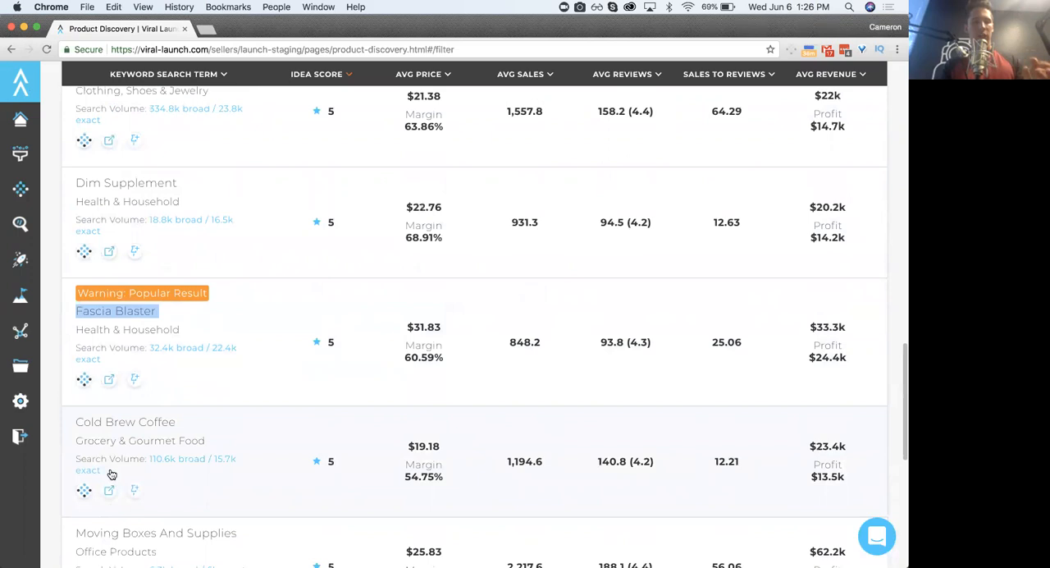
left_click(114, 401)
triple_click(115, 401)
left_click(125, 394)
- Return to the Blackhead Vacuum result and examine its search term, category and search volume
scroll(128, 395, "up", 10)
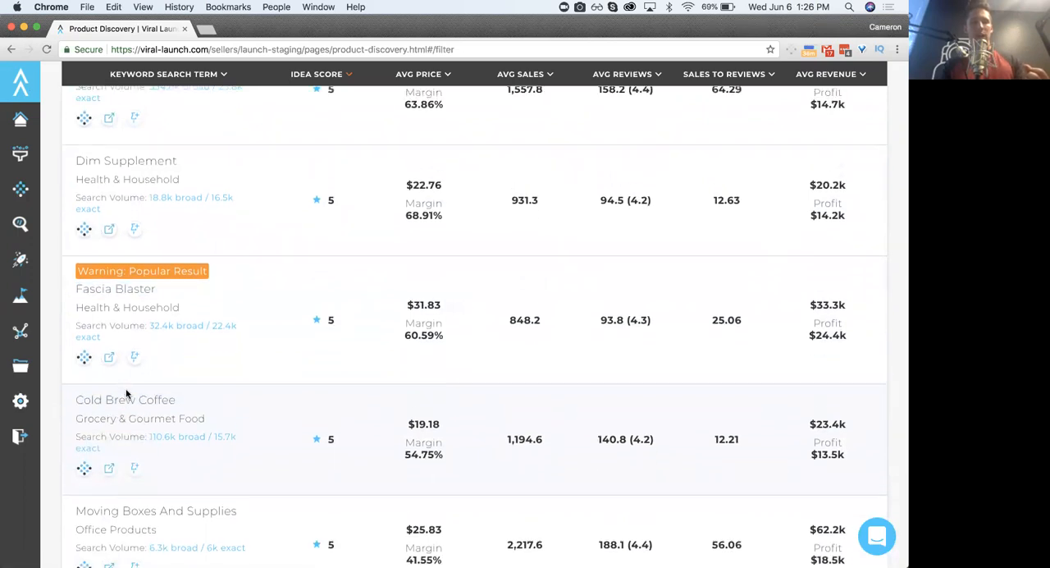
scroll(127, 395, "down", 3)
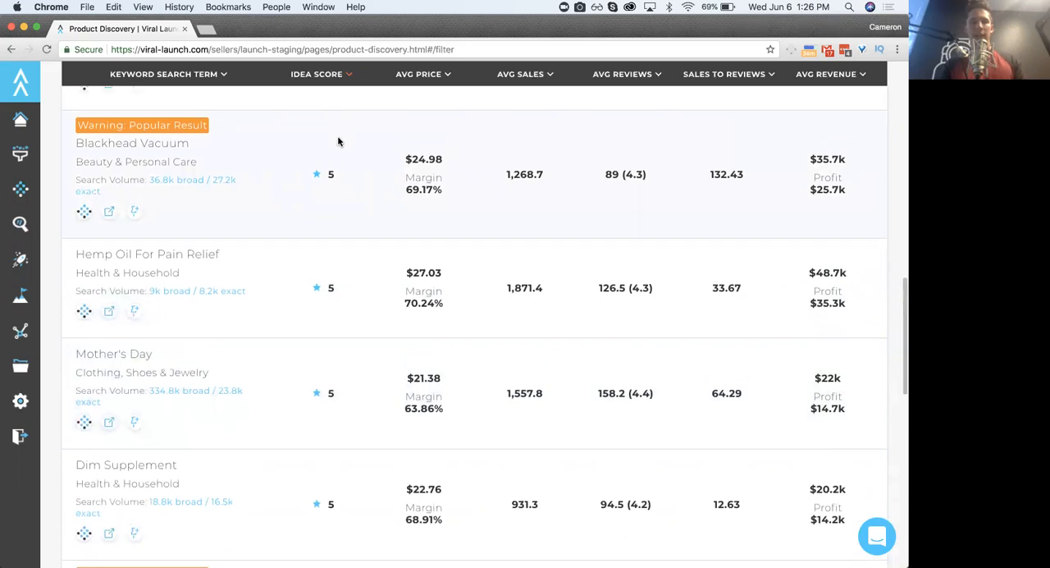
scroll(338, 139, "up", 3)
scroll(338, 141, "down", 3)
scroll(338, 141, "up", 1)
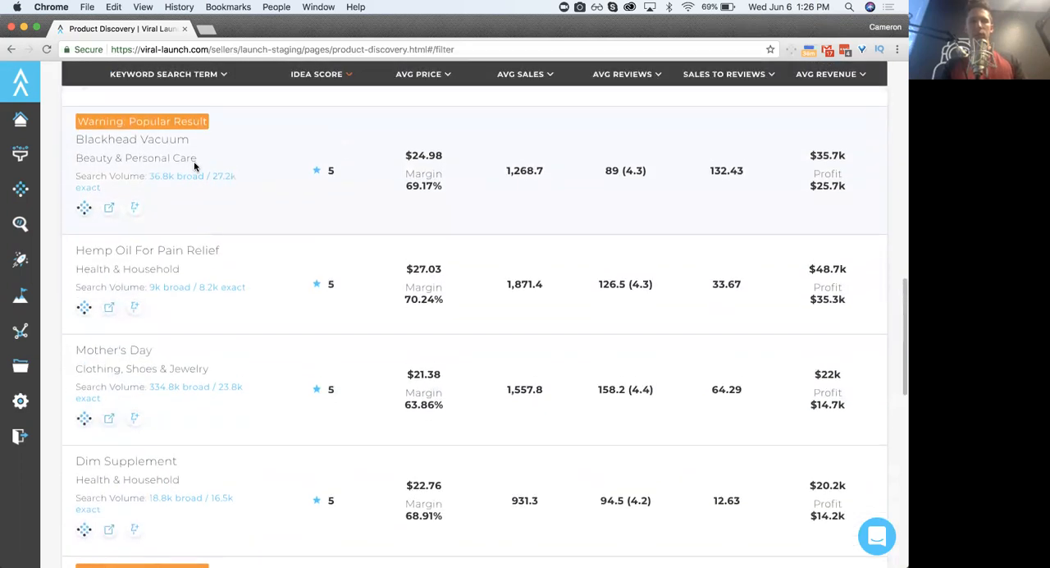
triple_click(117, 137)
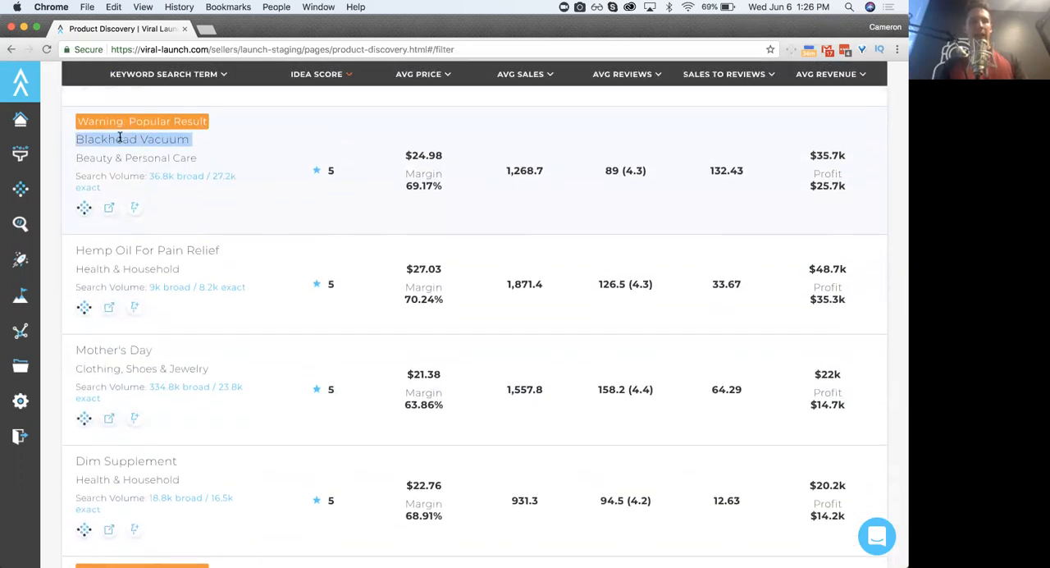
triple_click(118, 158)
left_click(134, 159)
left_click_drag(75, 174, 147, 187)
left_click(125, 175)
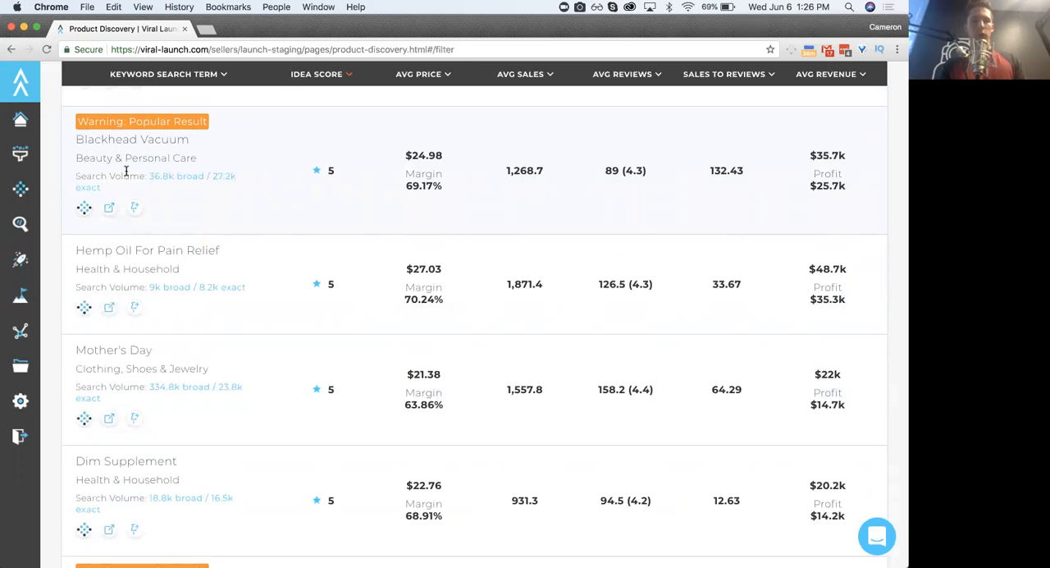
triple_click(119, 139)
left_click(130, 139)
left_click_drag(80, 176, 114, 175)
left_click(114, 175)
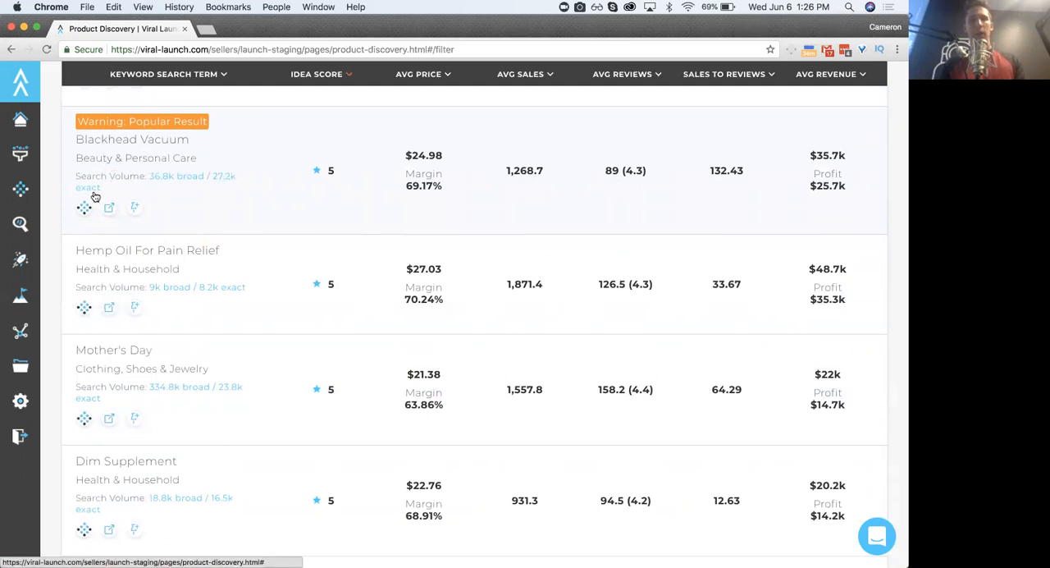
triple_click(108, 137)
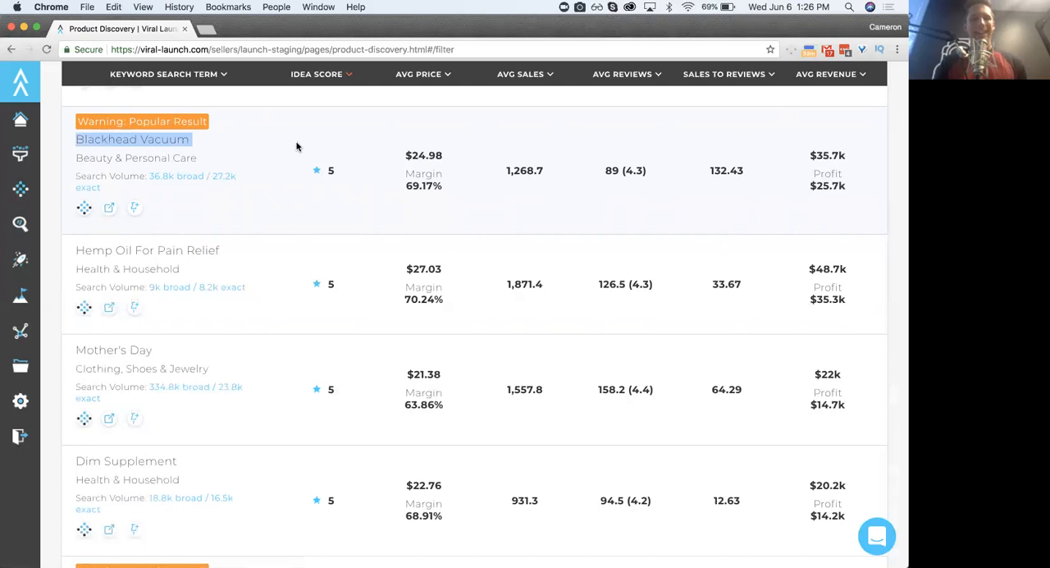
left_click(299, 147)
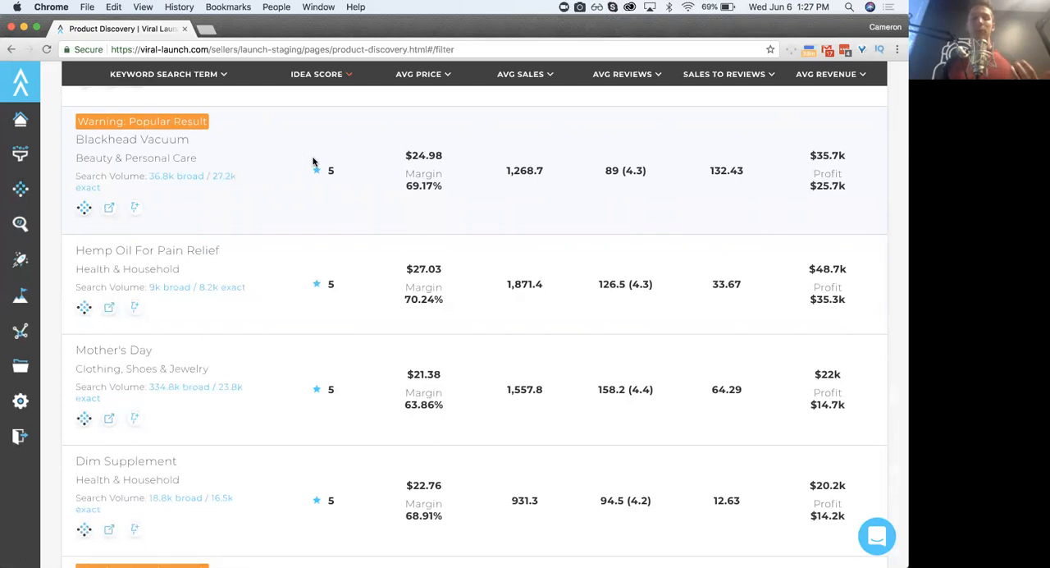
- Review the Blackhead Vacuum result's market figures, in particular its average price
left_click_drag(396, 147, 596, 173)
left_click(705, 173)
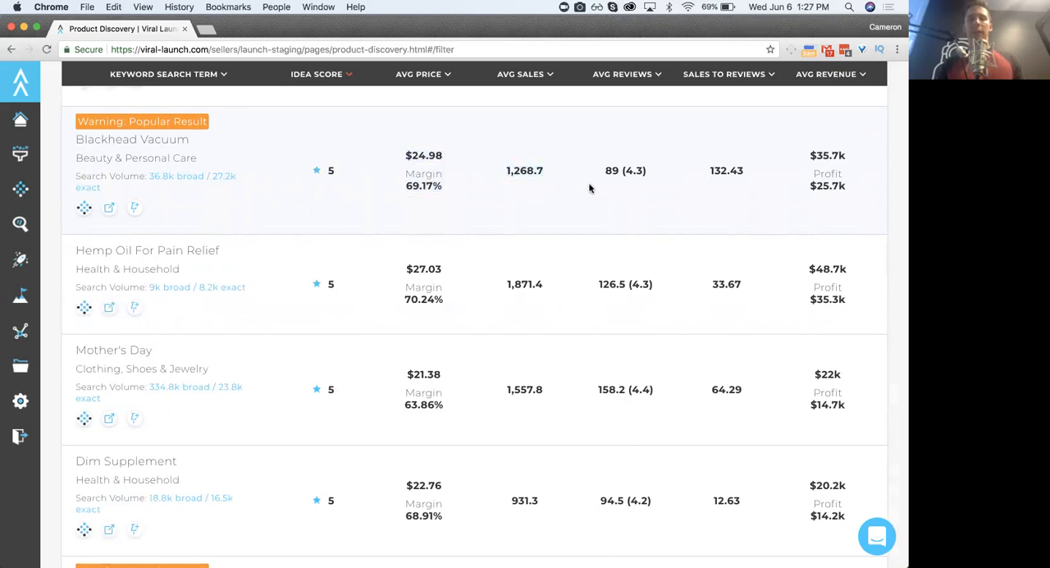
scroll(589, 189, "up", 1)
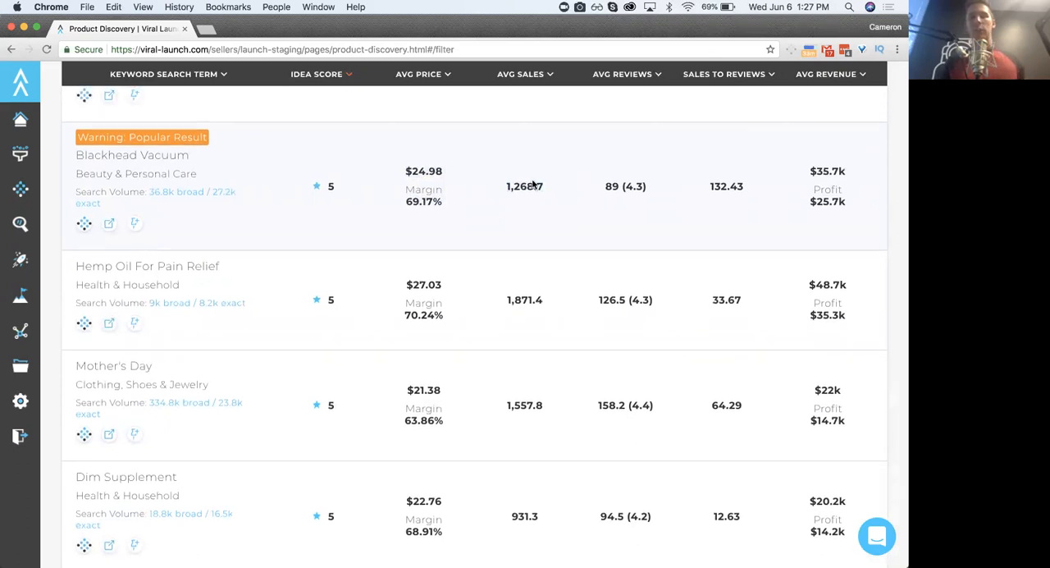
double_click(412, 170)
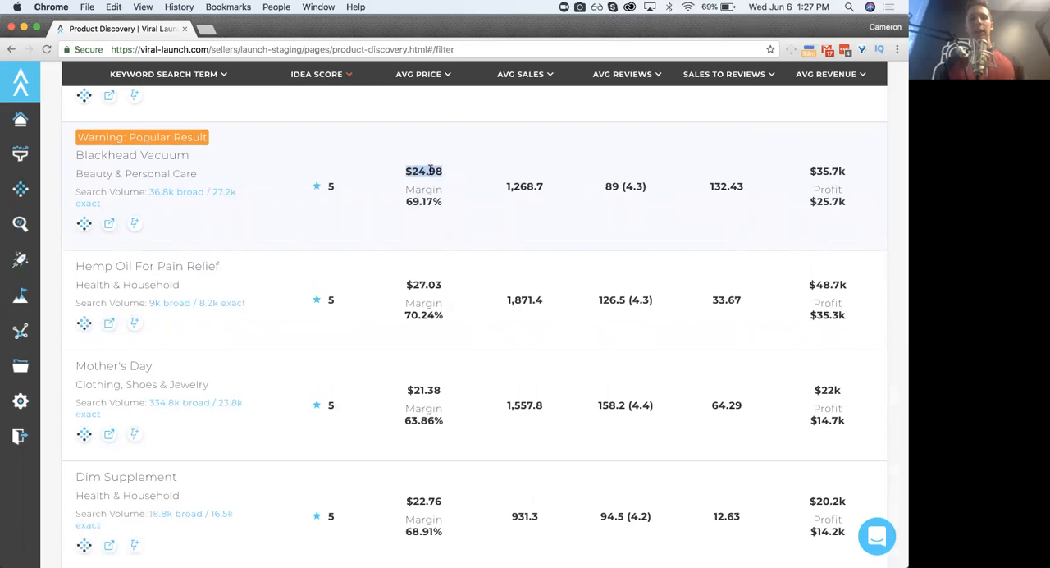
scroll(429, 169, "down", 2)
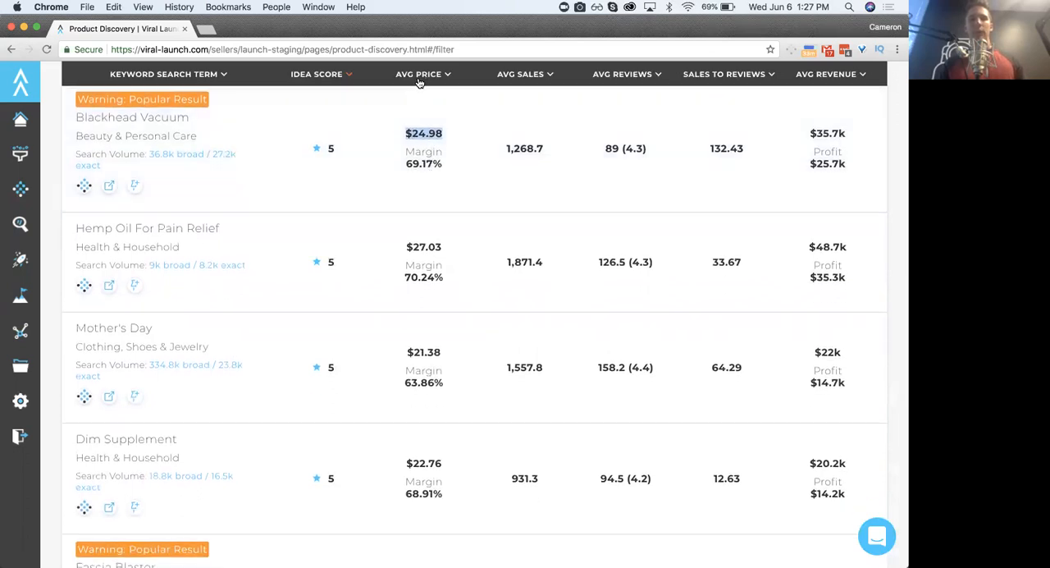
left_click(427, 132)
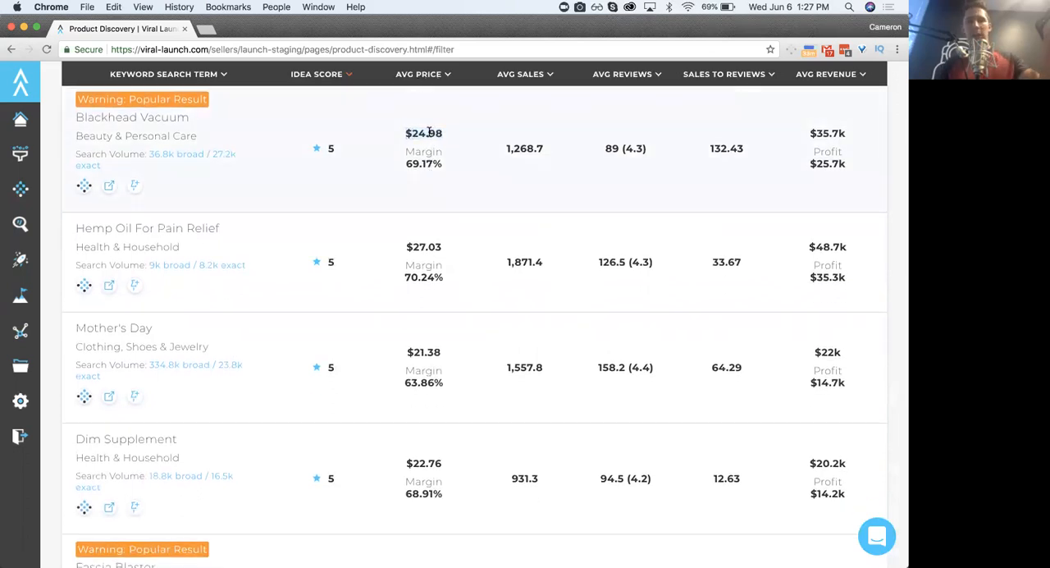
scroll(426, 135, "up", 1)
scroll(425, 136, "up", 2)
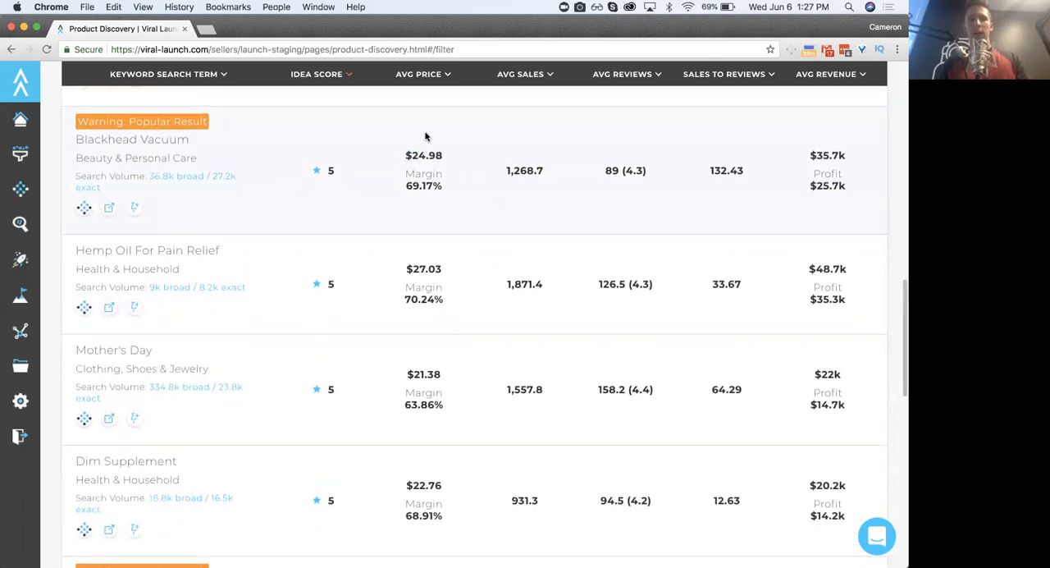
scroll(522, 217, "down", 2)
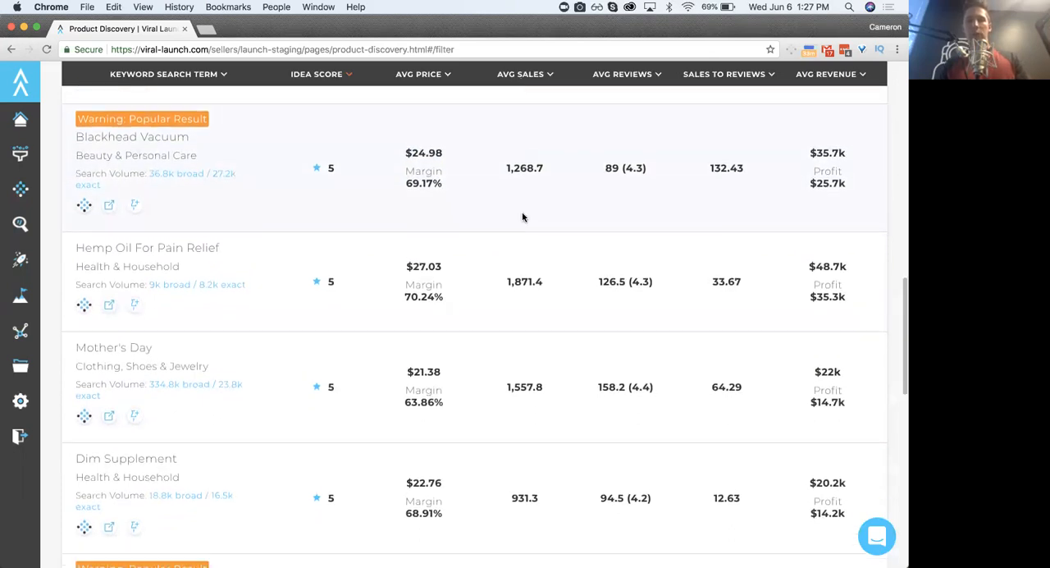
- Compare Blackhead Vacuum's average sales, average reviews and sales-to-reviews ratio
double_click(620, 152)
left_click(619, 151)
left_click_drag(713, 152, 748, 154)
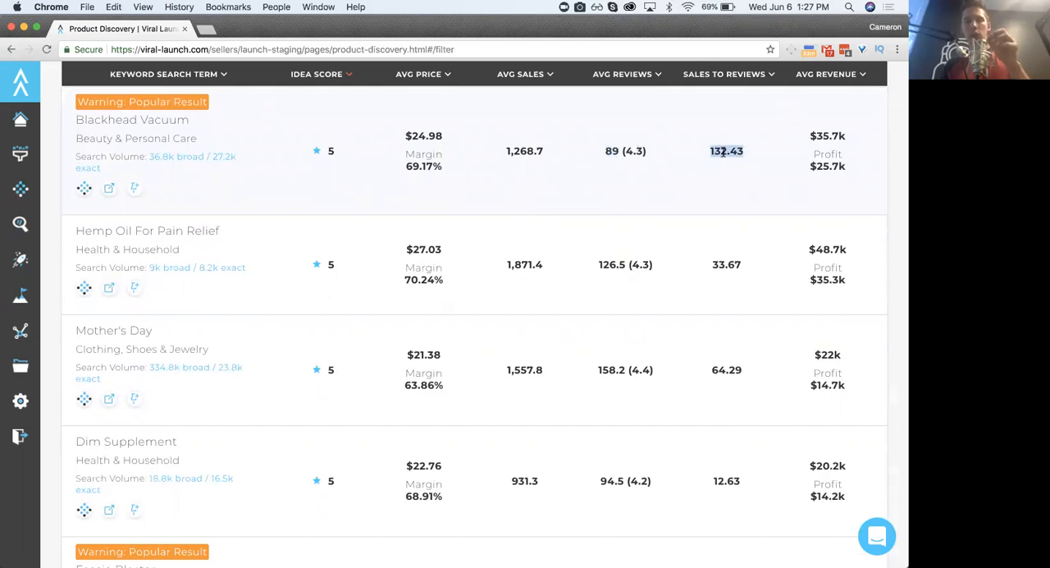
left_click(713, 151)
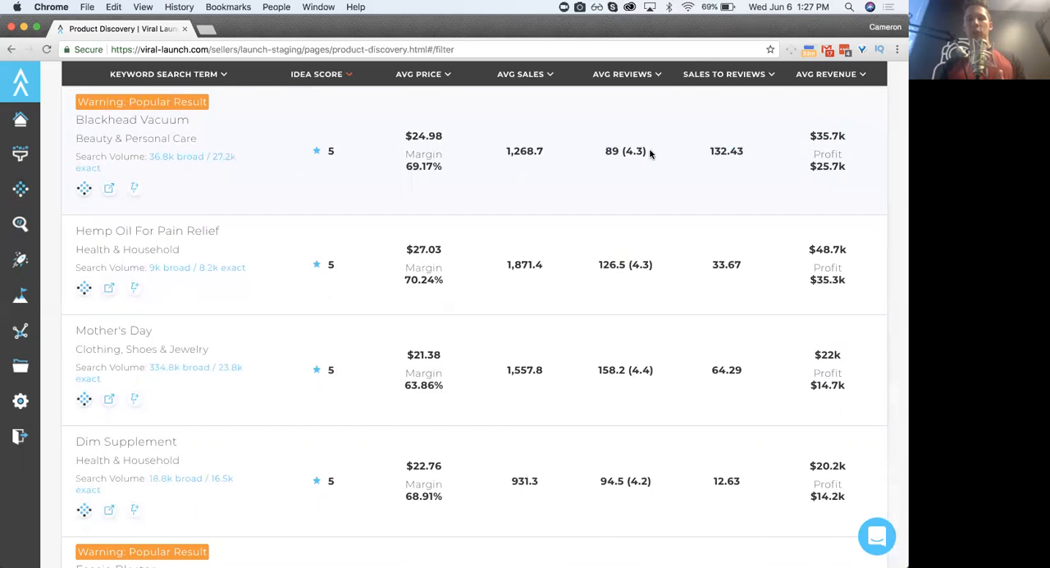
double_click(525, 150)
left_click(617, 151)
triple_click(617, 151)
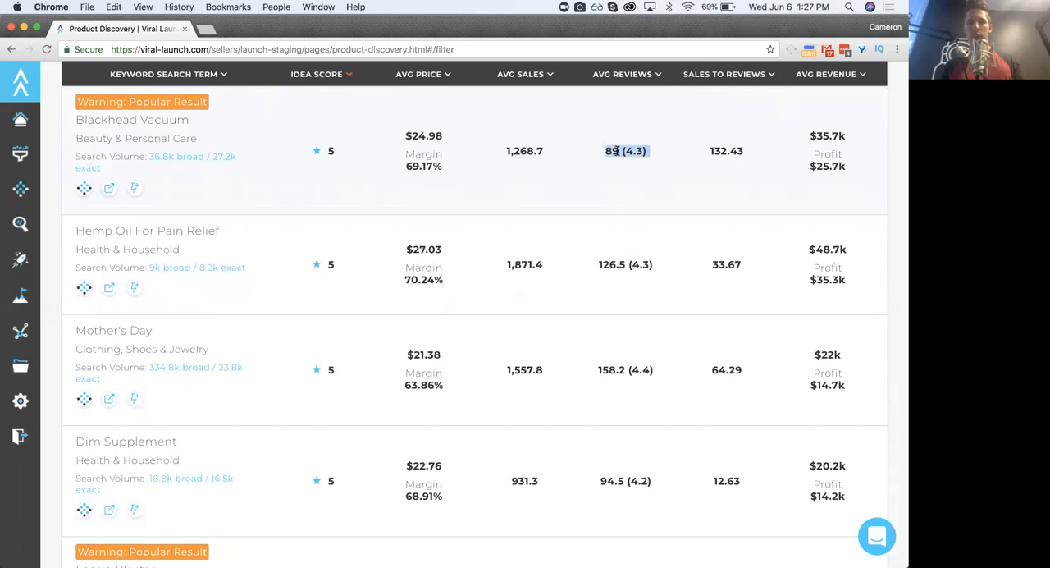
left_click(696, 160)
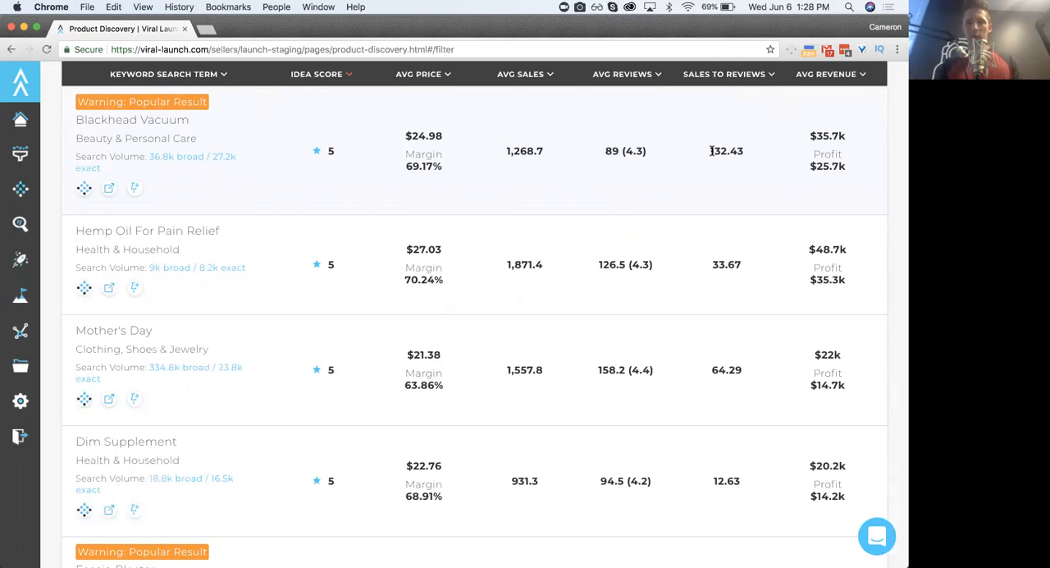
- Check Blackhead Vacuum's sales-to-reviews ratio against the other keyword results
scroll(711, 150, "up", 1)
scroll(711, 151, "down", 1)
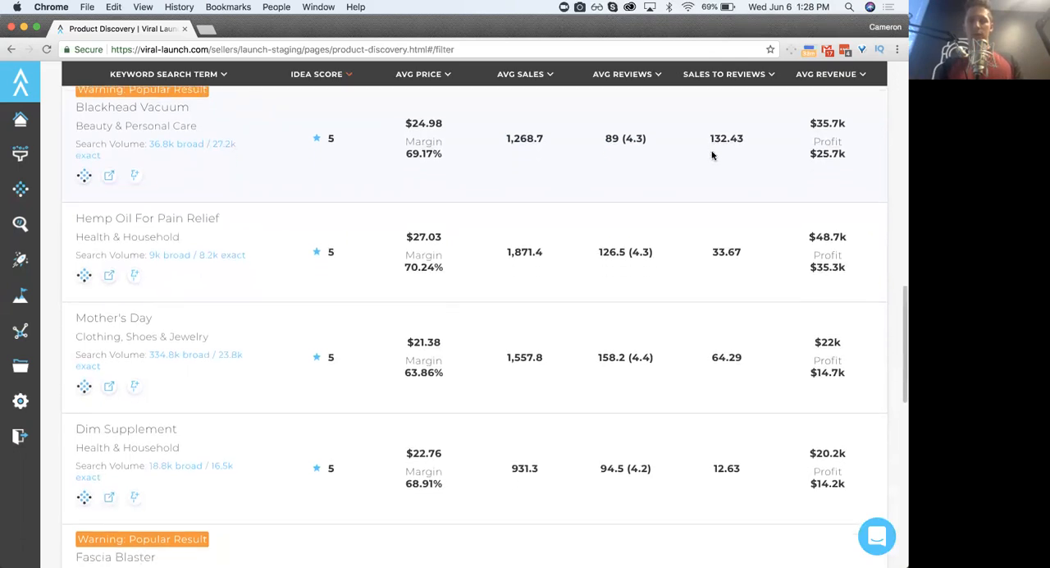
scroll(711, 152, "up", 1)
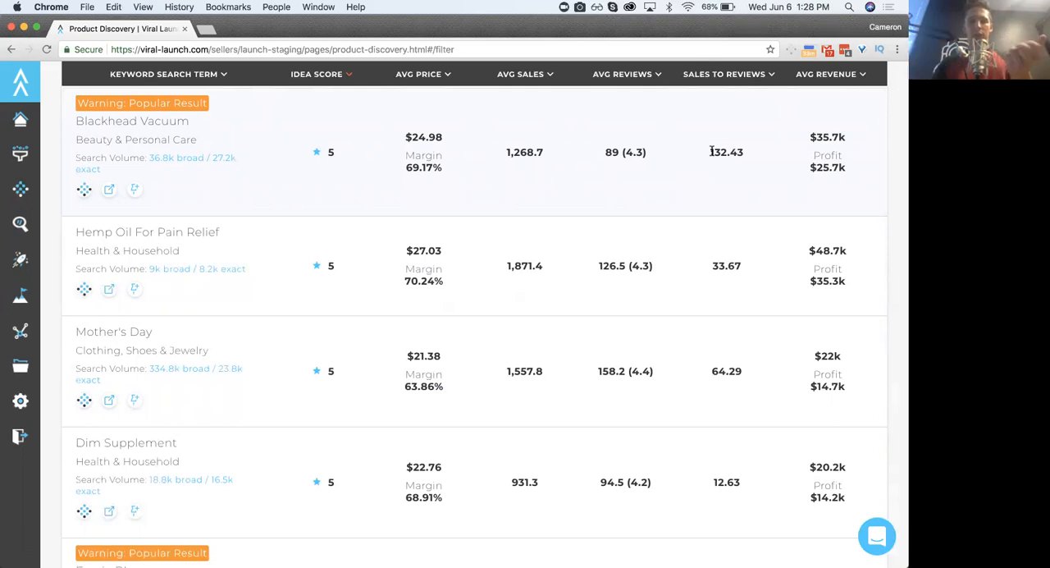
double_click(711, 151)
left_click(716, 151)
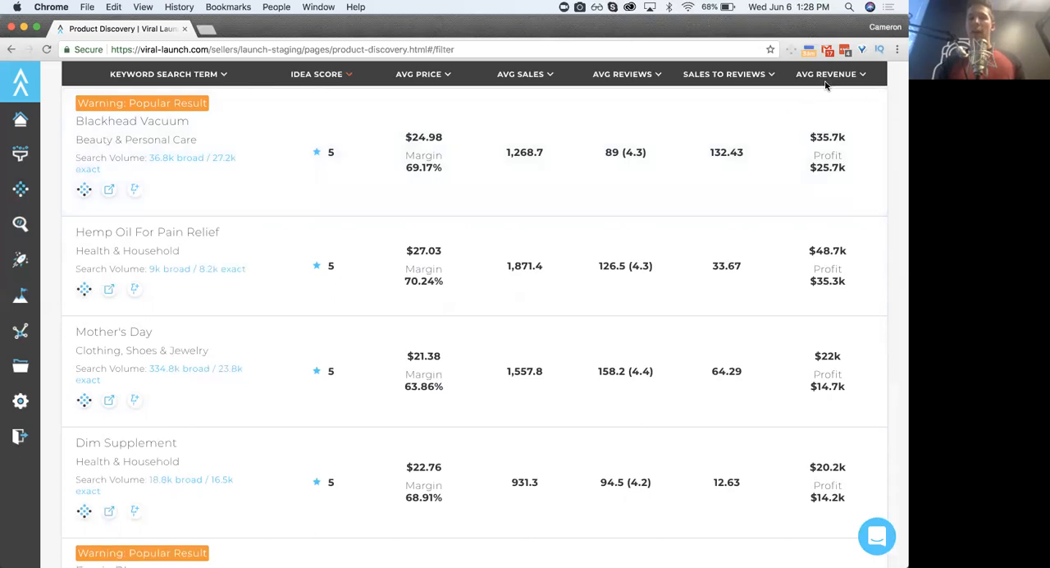
- Check the average revenue of the Blackhead Vacuum result
triple_click(820, 140)
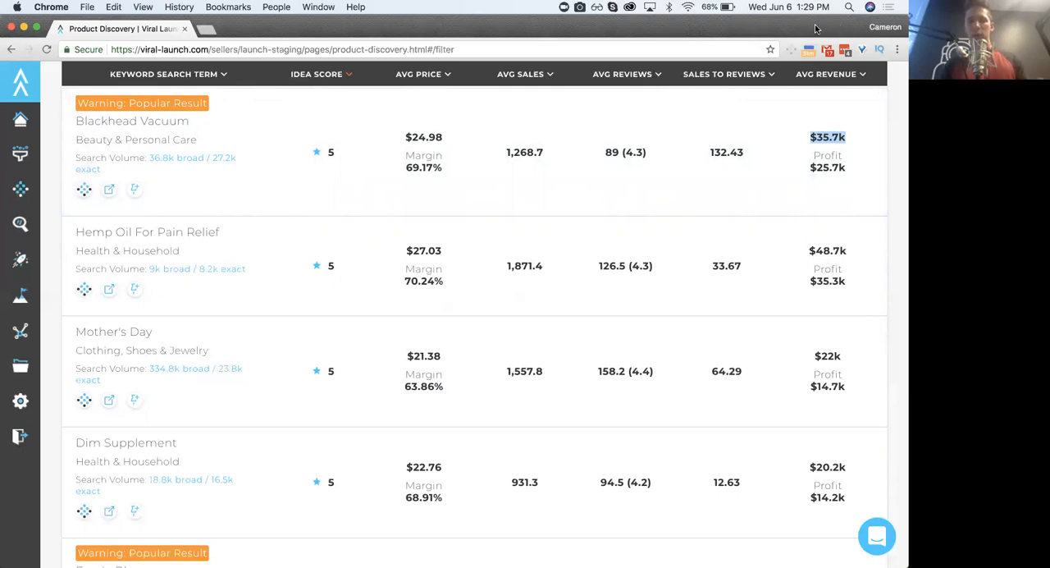
left_click(487, 149)
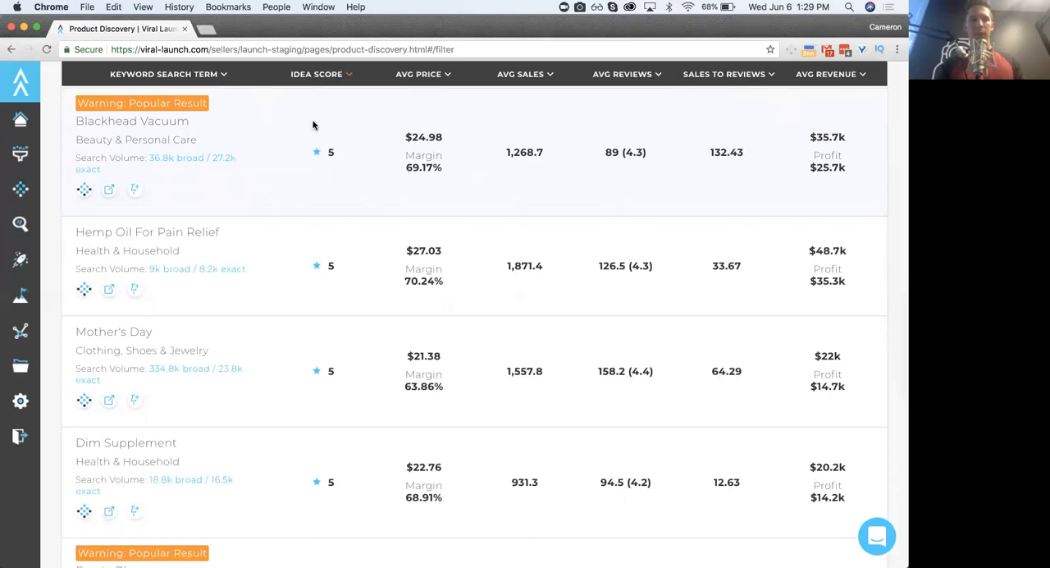
triple_click(826, 138)
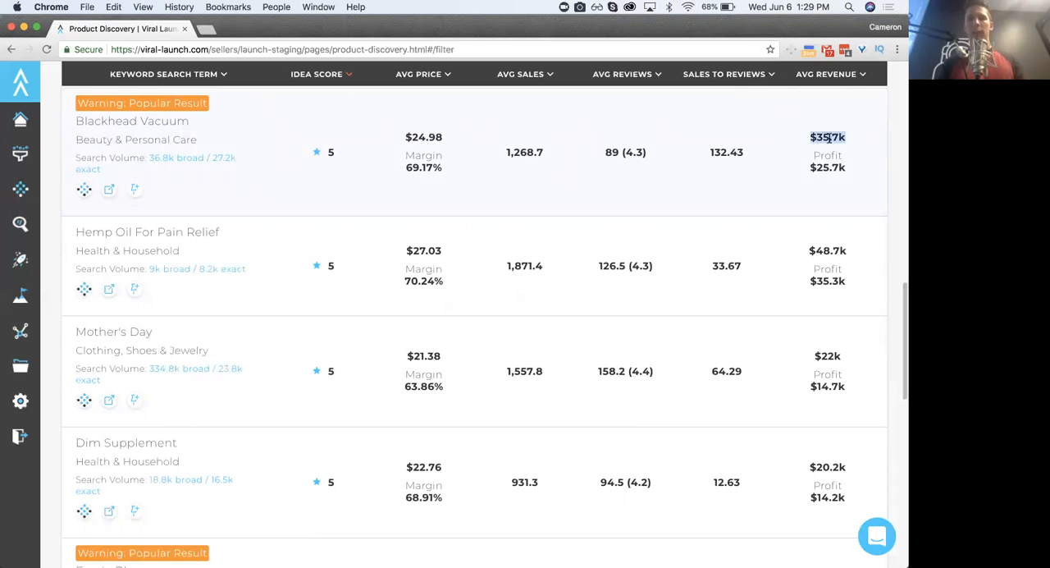
left_click(826, 138)
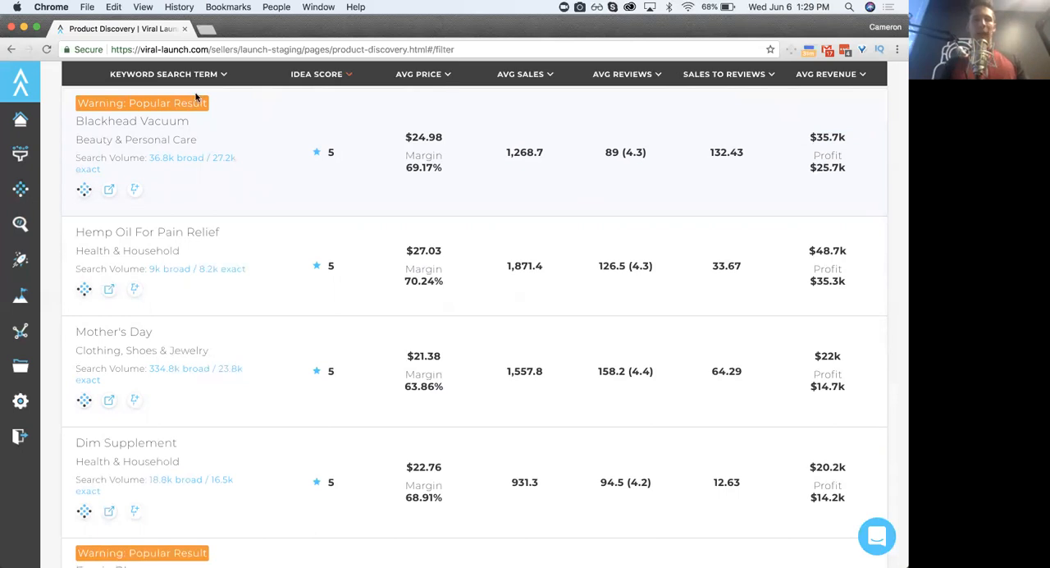
- Read the popular-result warning attached to the Blackhead Vacuum search term
triple_click(124, 121)
left_click(124, 121)
mouse_move(137, 101)
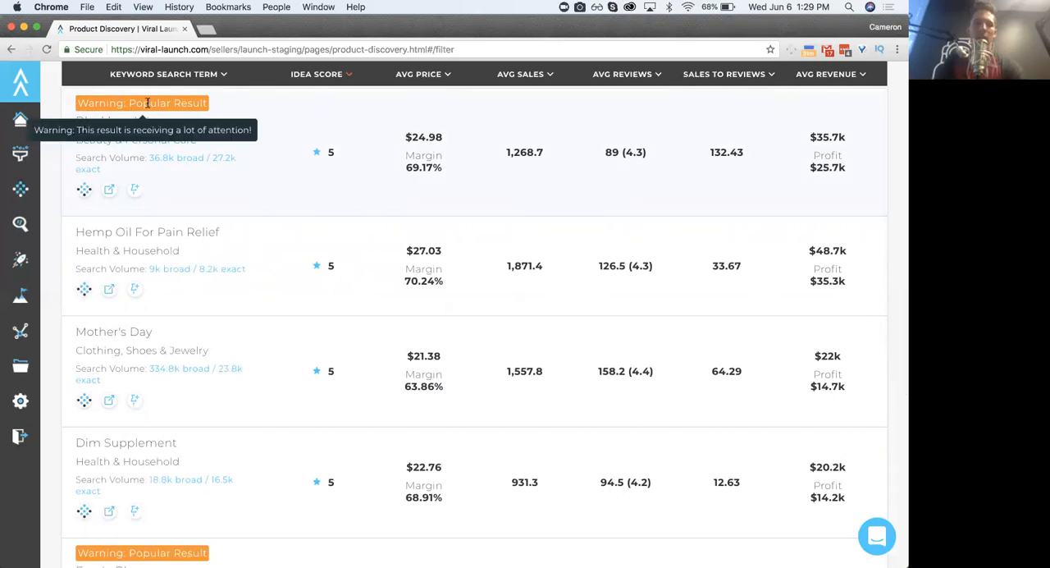
triple_click(148, 102)
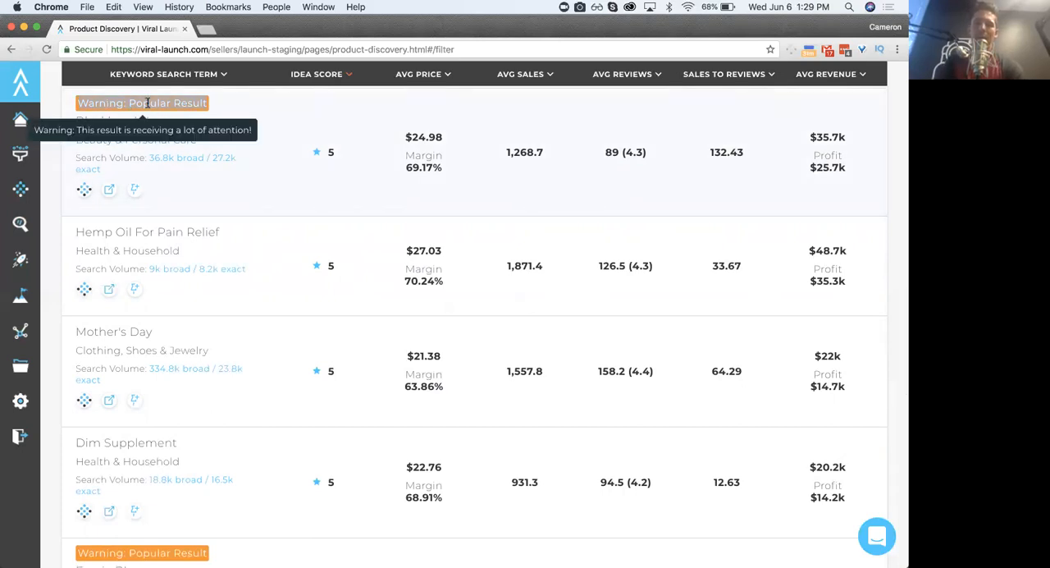
left_click(270, 123)
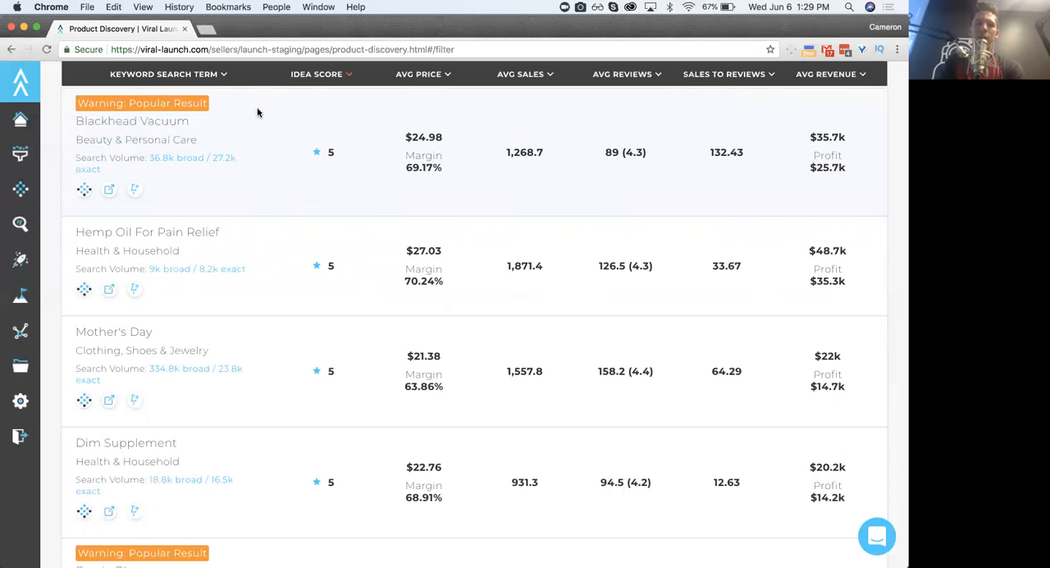
mouse_move(169, 101)
triple_click(134, 118)
left_click(145, 118)
mouse_move(144, 104)
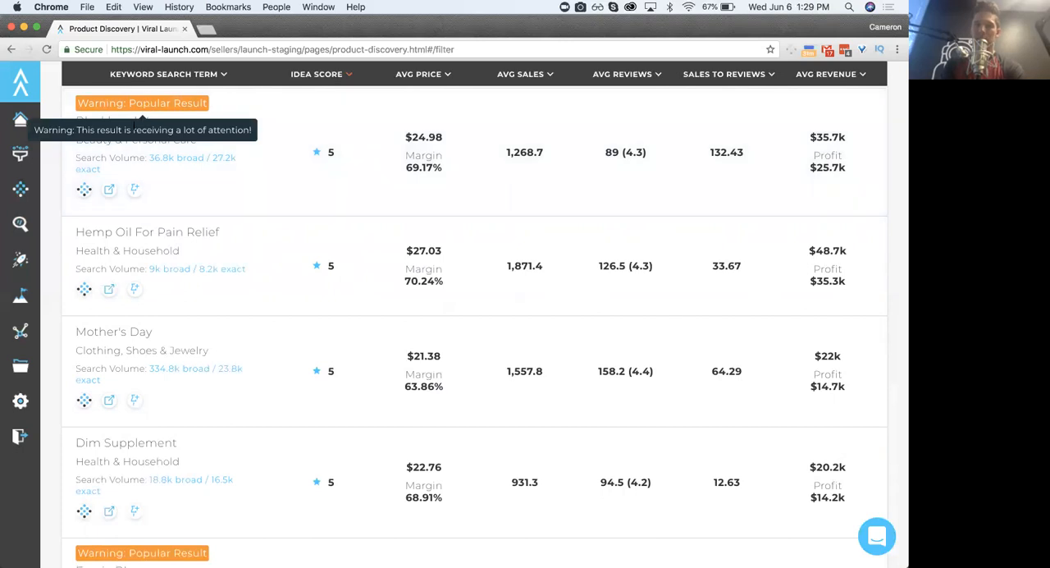
triple_click(134, 124)
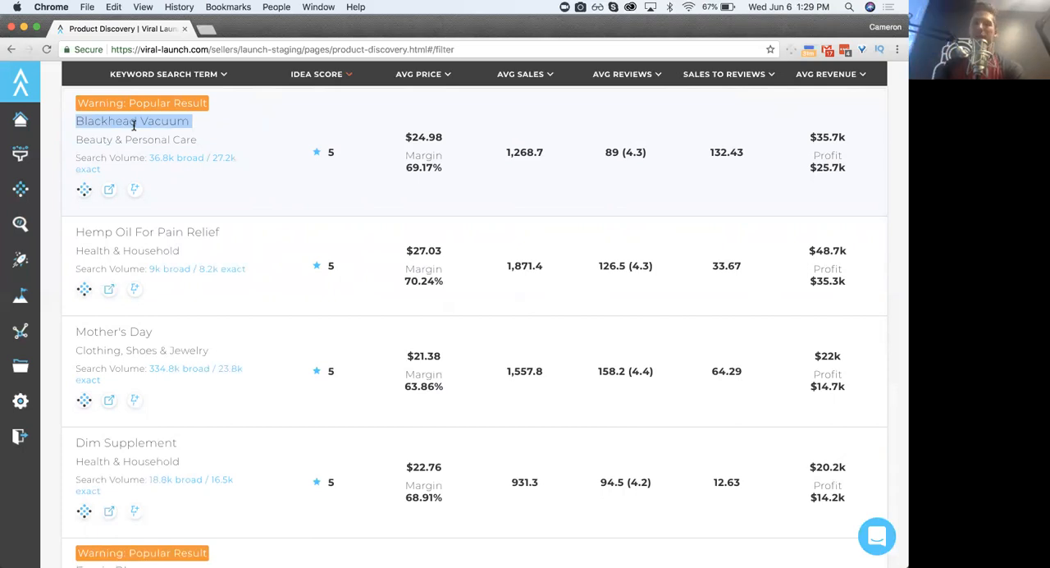
left_click(135, 123)
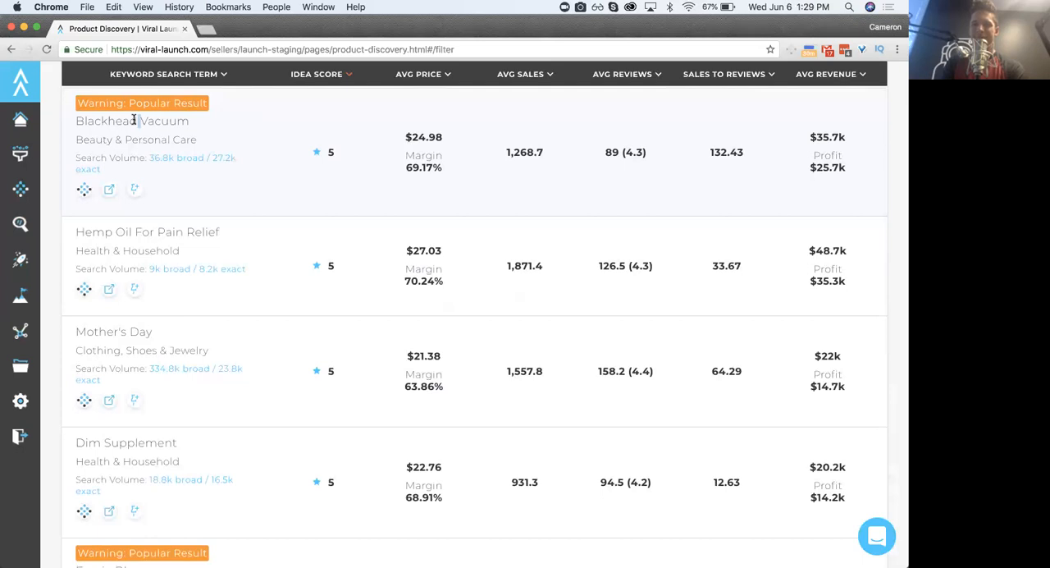
left_click(134, 120)
triple_click(135, 120)
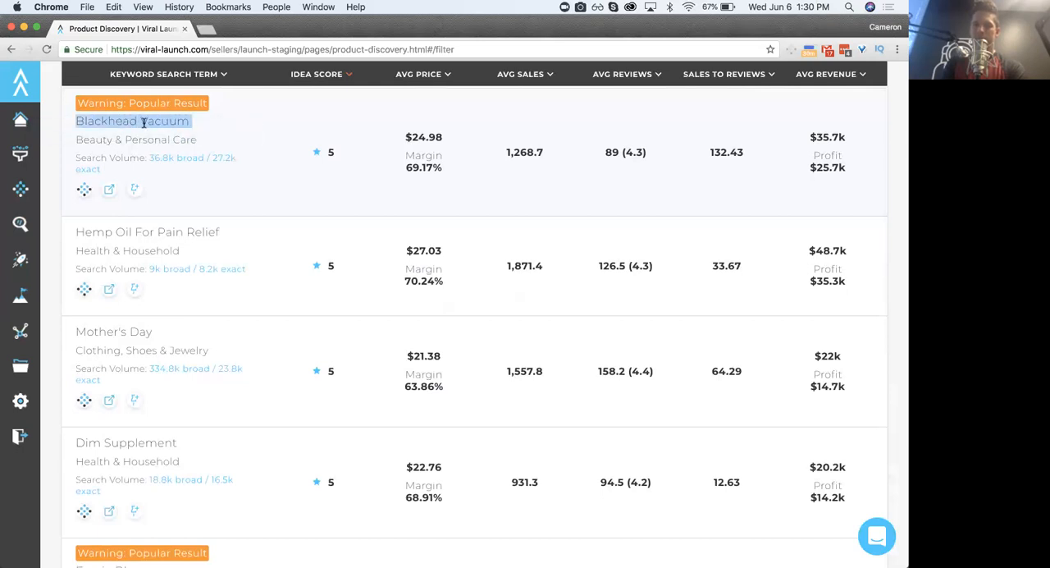
left_click(142, 122)
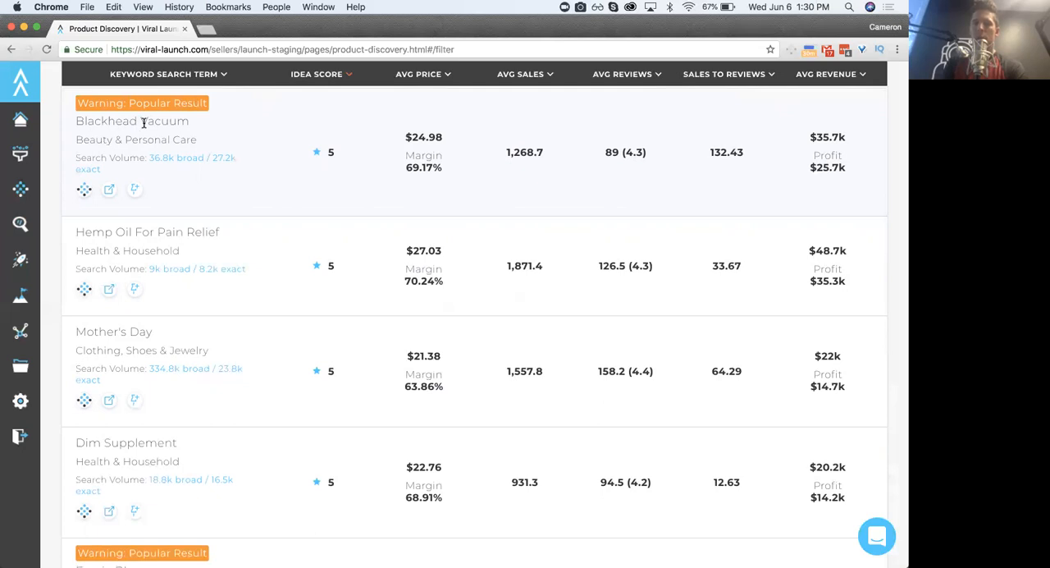
triple_click(123, 122)
left_click(123, 121)
mouse_move(119, 105)
triple_click(140, 121)
left_click(143, 121)
triple_click(150, 122)
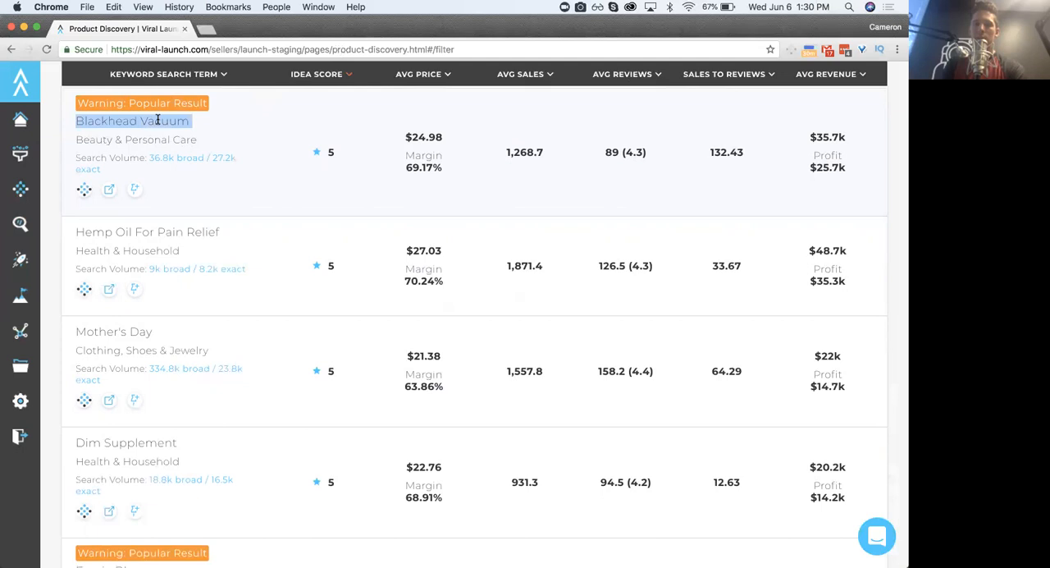
double_click(151, 122)
left_click(153, 121)
triple_click(130, 122)
left_click(122, 122)
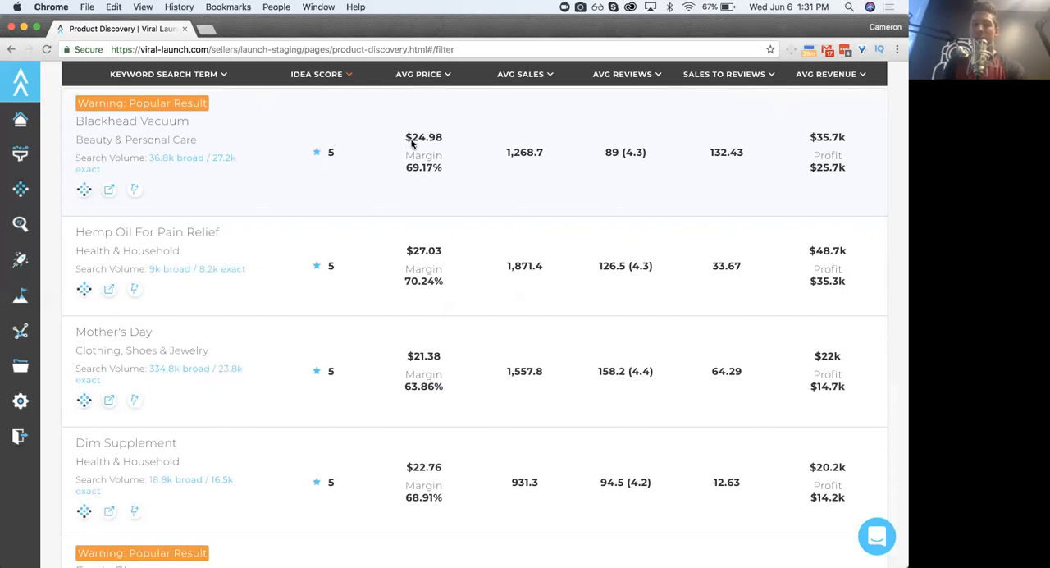
- Review the revenue, price and review count filters of the Keyword search against the Blackhead Vacuum result
scroll(406, 146, "up", 15)
scroll(396, 150, "down", 2)
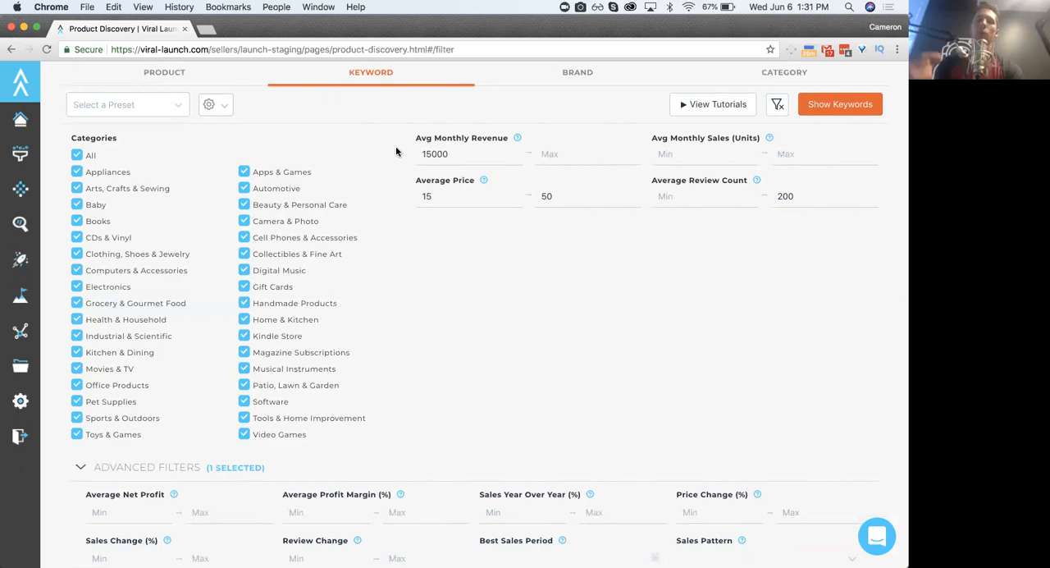
scroll(397, 152, "up", 3)
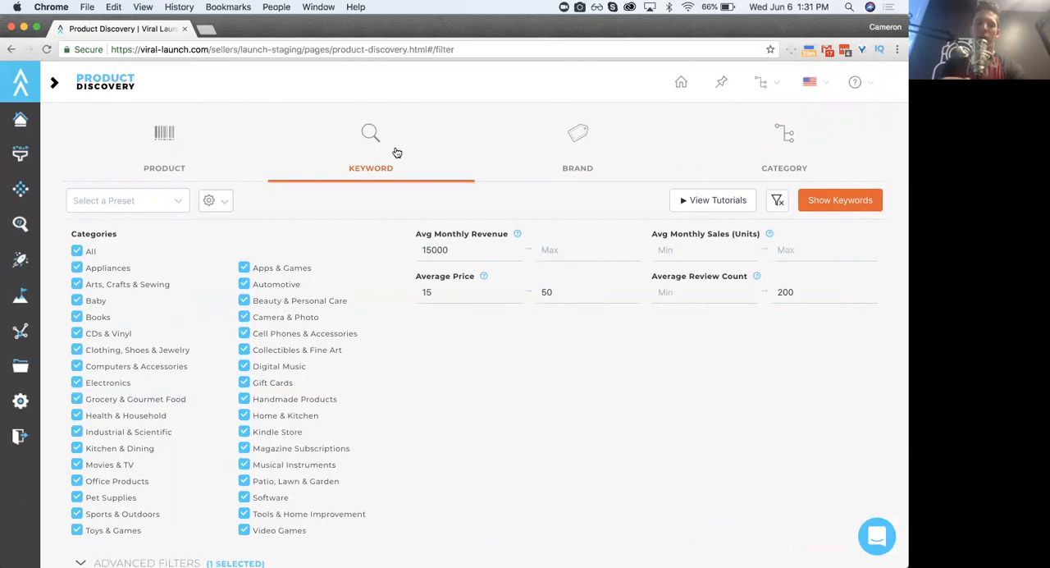
scroll(425, 361, "down", 1)
scroll(428, 358, "down", 15)
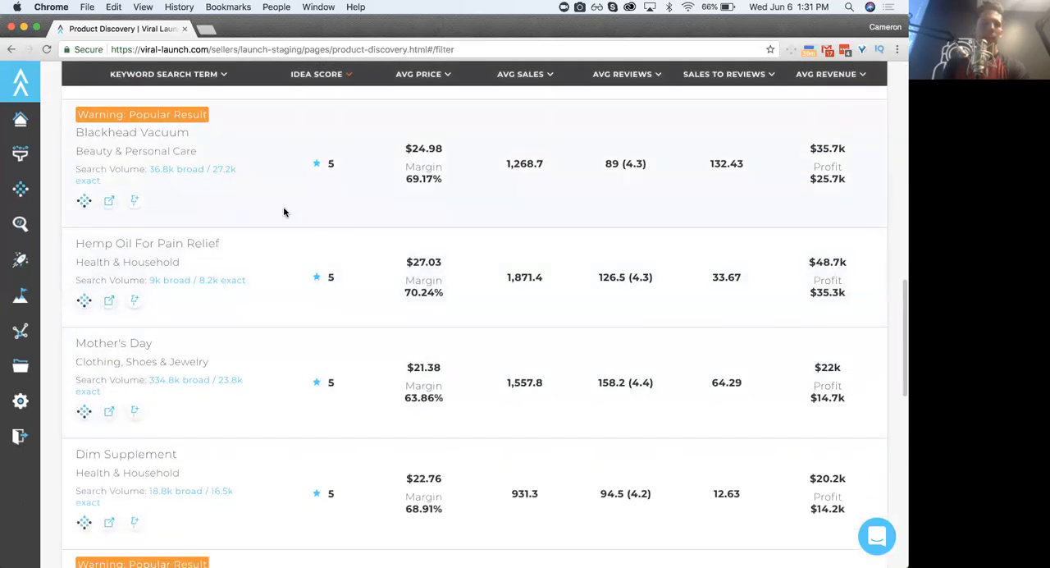
triple_click(99, 133)
left_click(123, 135)
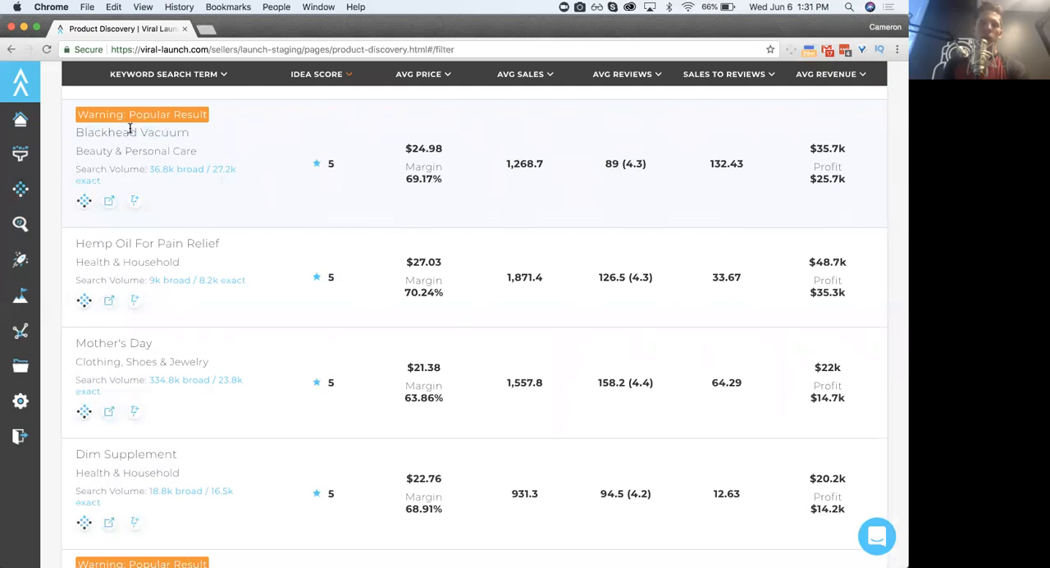
triple_click(119, 130)
left_click(118, 131)
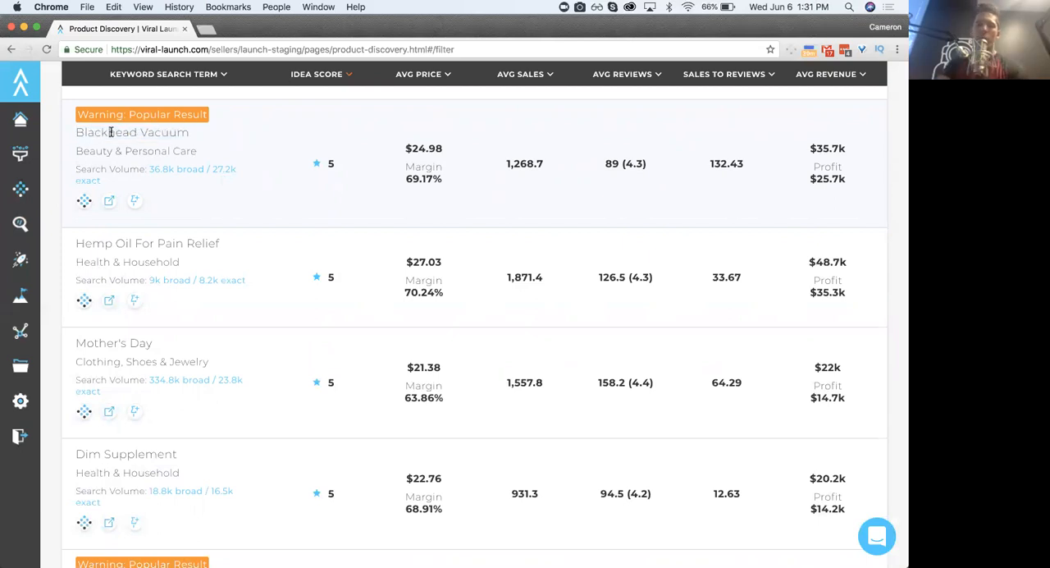
triple_click(111, 132)
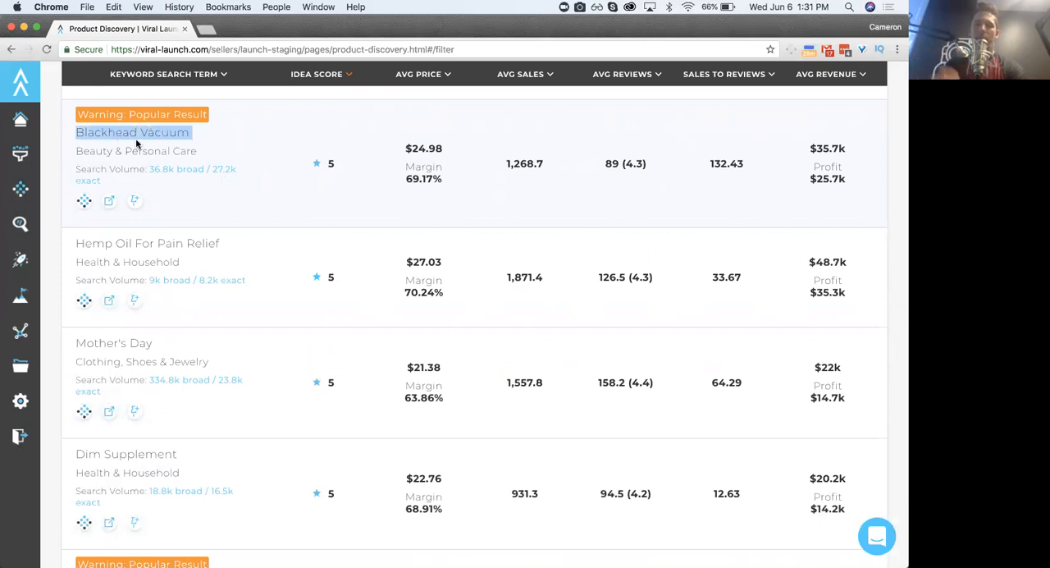
- Recheck the Keyword search filters and return to the Blackhead Vacuum result in the keyword results
scroll(224, 145, "up", 15)
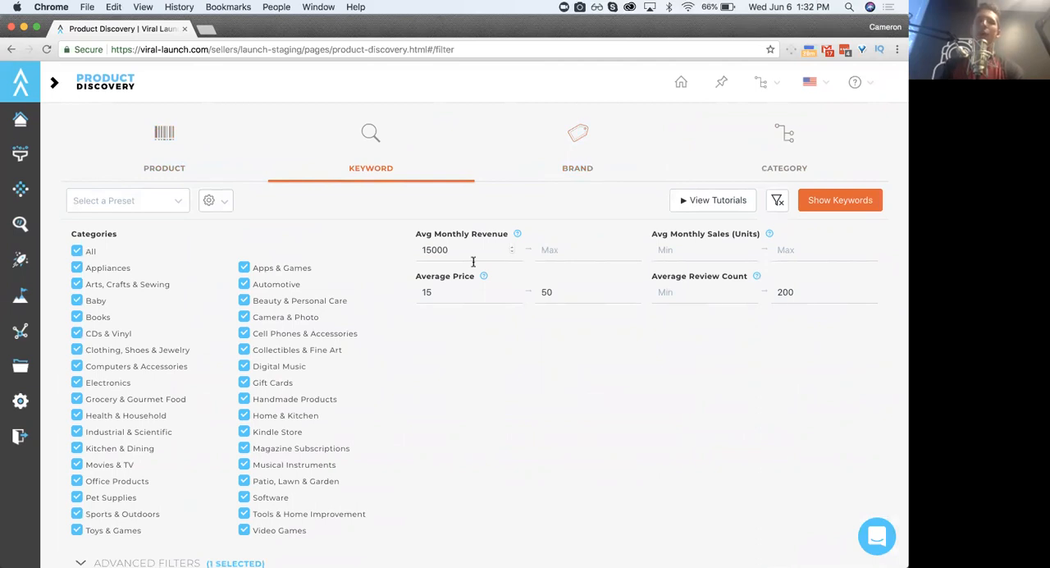
scroll(404, 370, "down", 15)
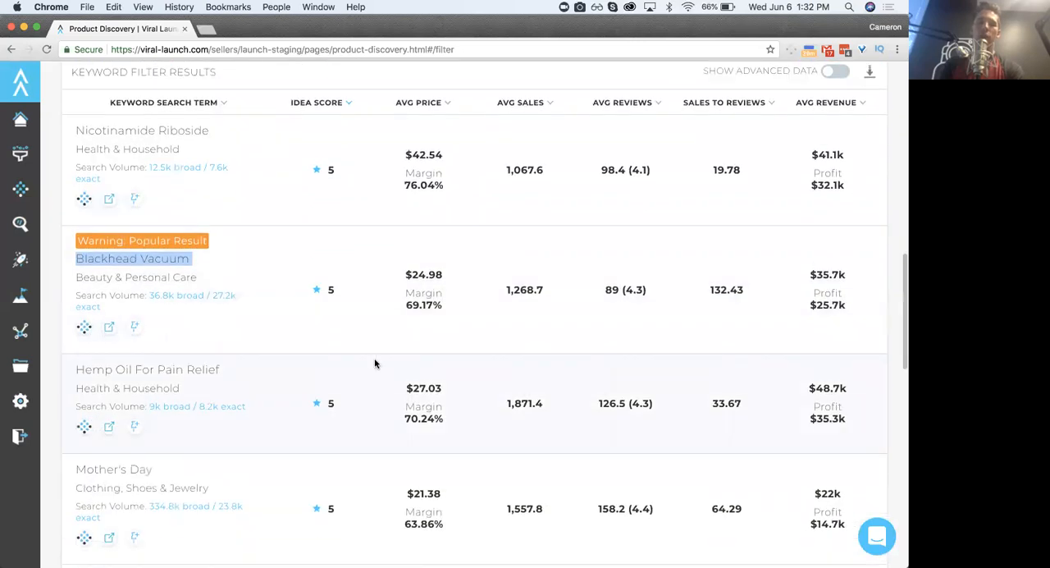
scroll(288, 334, "down", 3)
scroll(274, 316, "up", 1)
left_click(133, 118)
triple_click(128, 122)
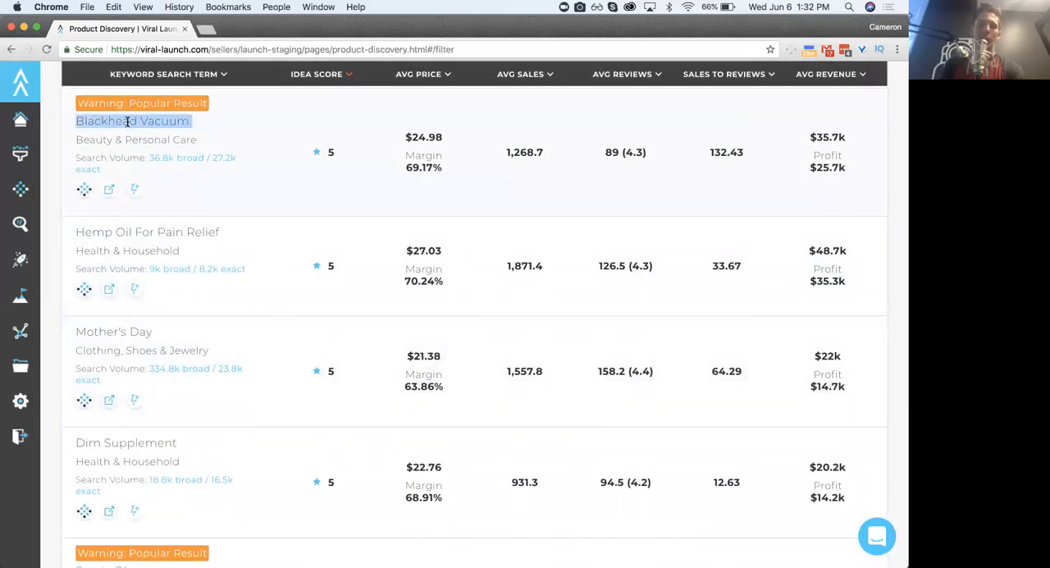
left_click(143, 120)
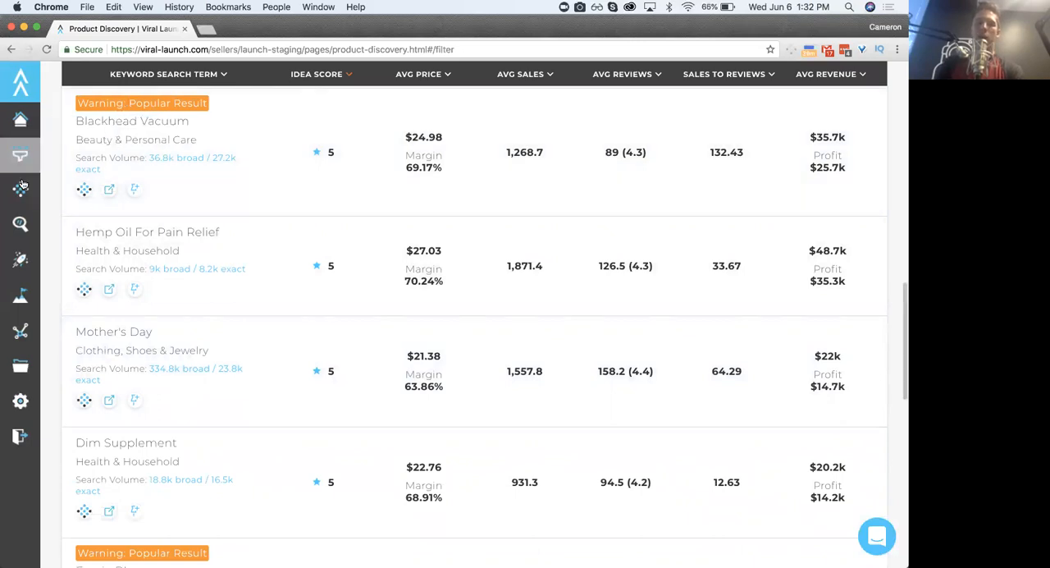
- Expand the navigation sidebar to show the tool names and bring the Blackhead Vacuum result back into view
mouse_move(24, 164)
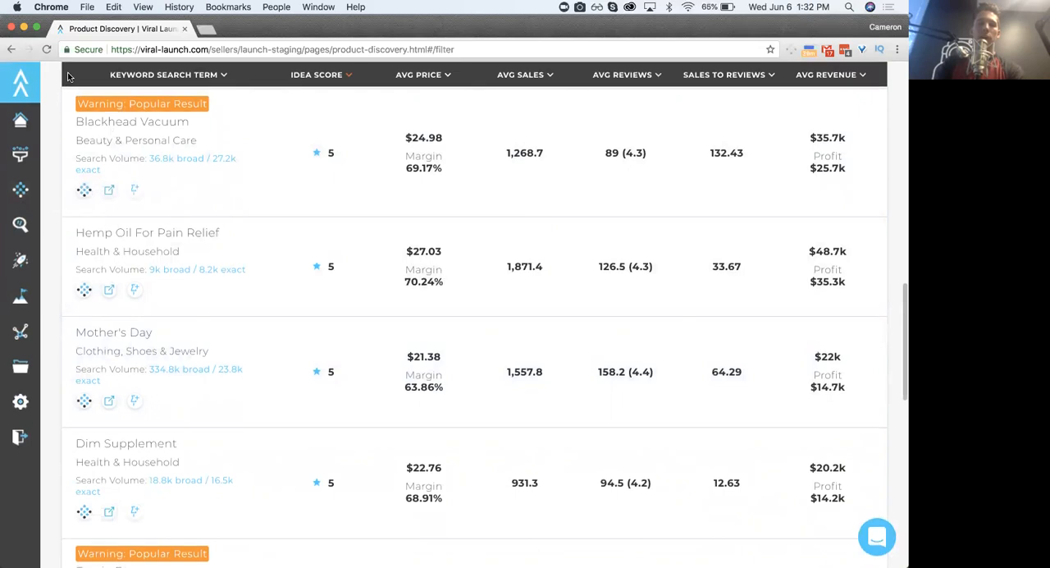
scroll(85, 102, "up", 6)
scroll(144, 222, "up", 3)
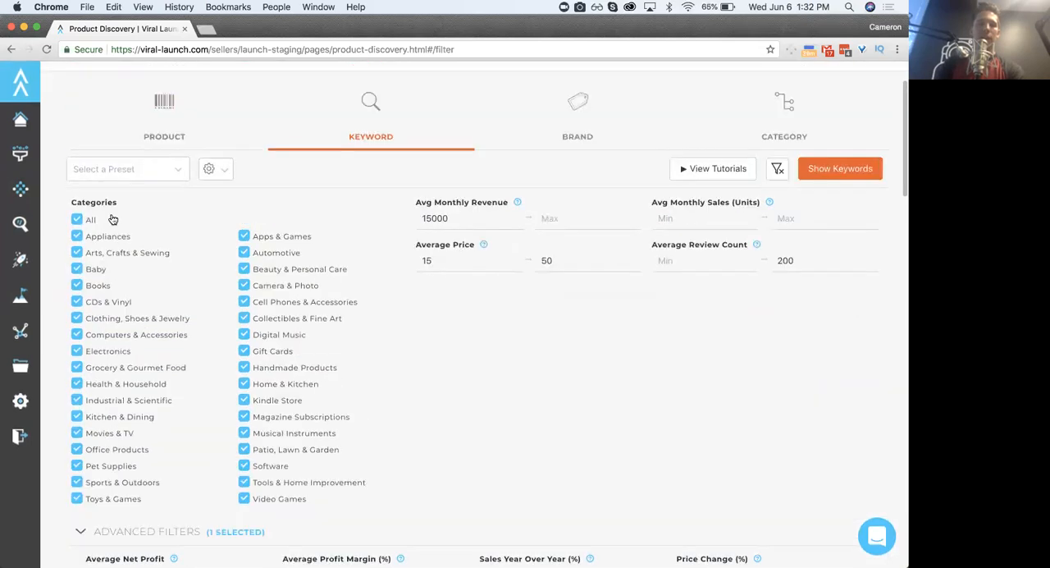
mouse_move(56, 89)
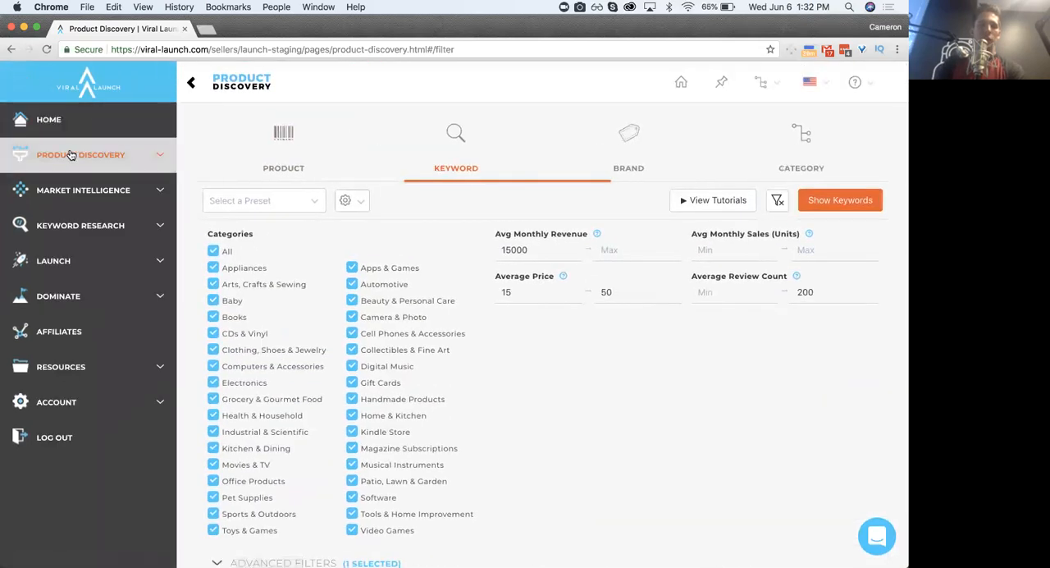
scroll(234, 180, "down", 15)
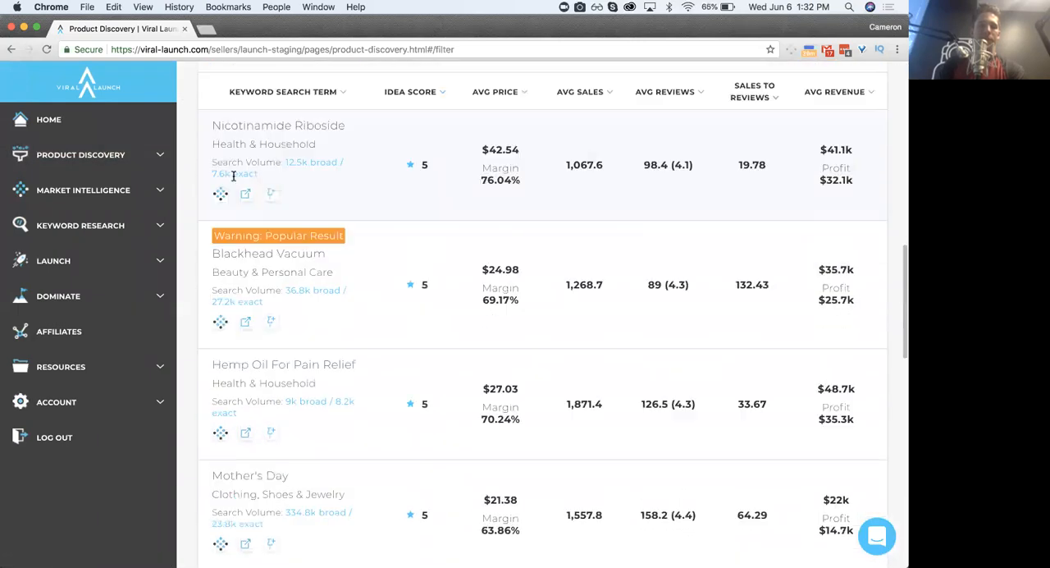
double_click(241, 157)
triple_click(241, 159)
left_click(271, 156)
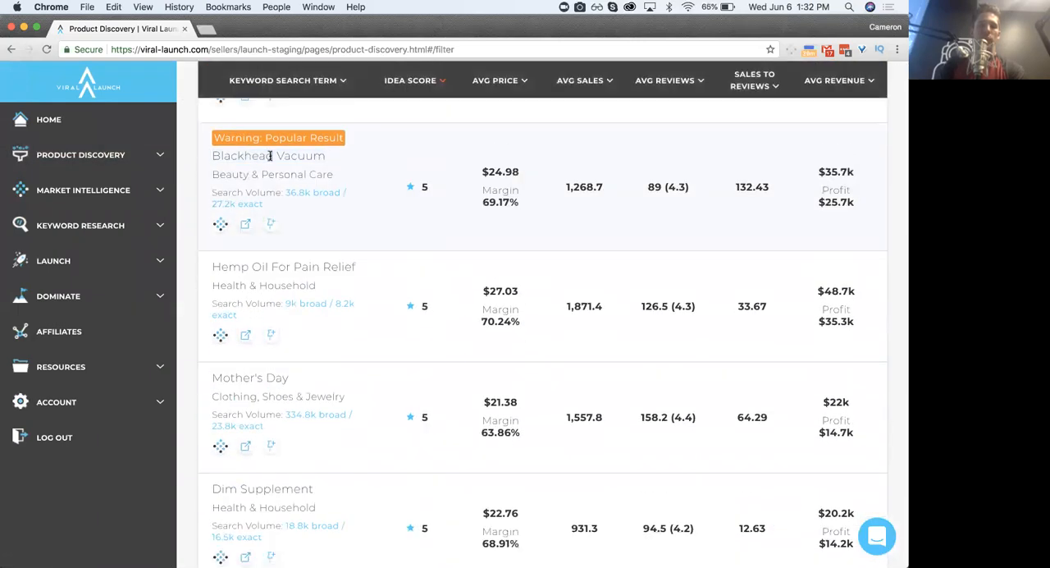
- Open the Blackhead Vacuum result in Market Intelligence and analyze the term "blackhead vacuum" for the United States
left_click(93, 195)
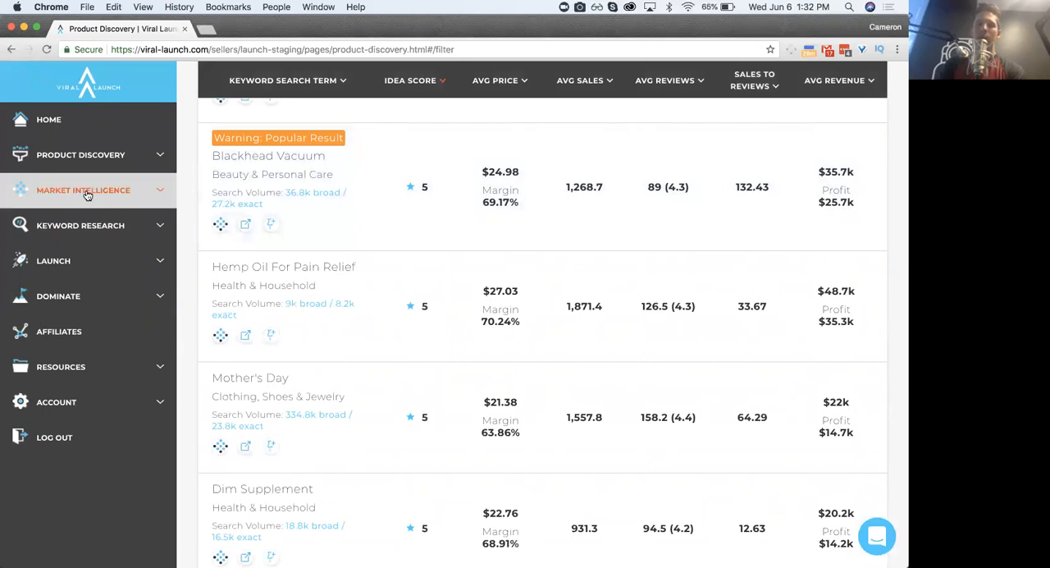
left_click(220, 225)
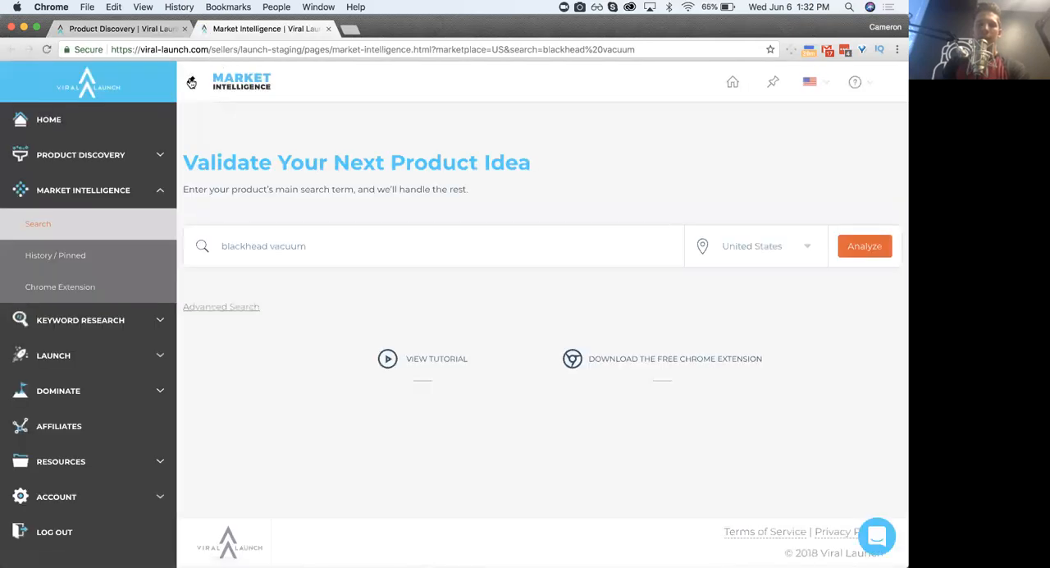
left_click(191, 82)
triple_click(197, 245)
left_click(223, 245)
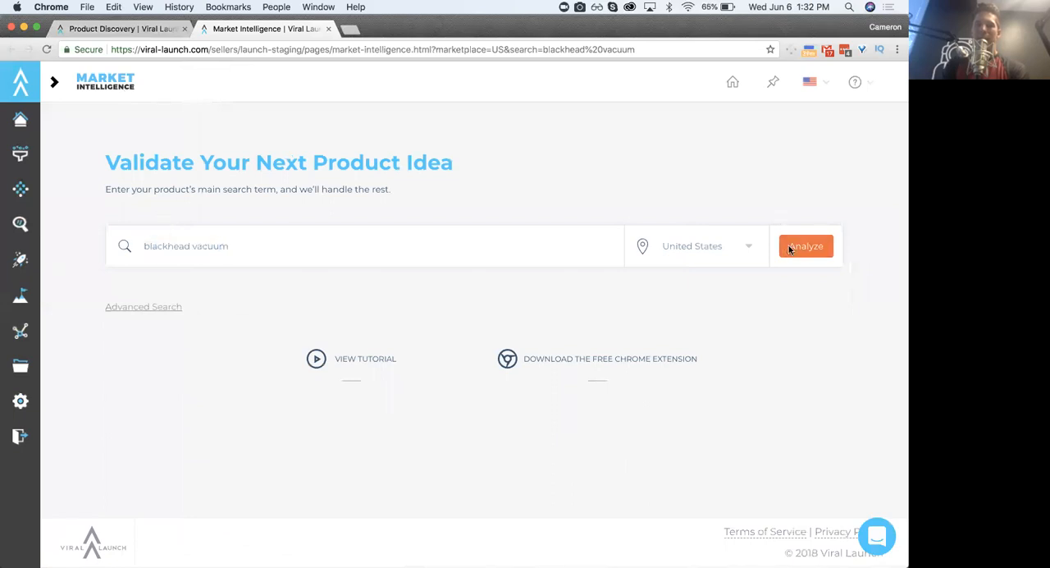
left_click(790, 248)
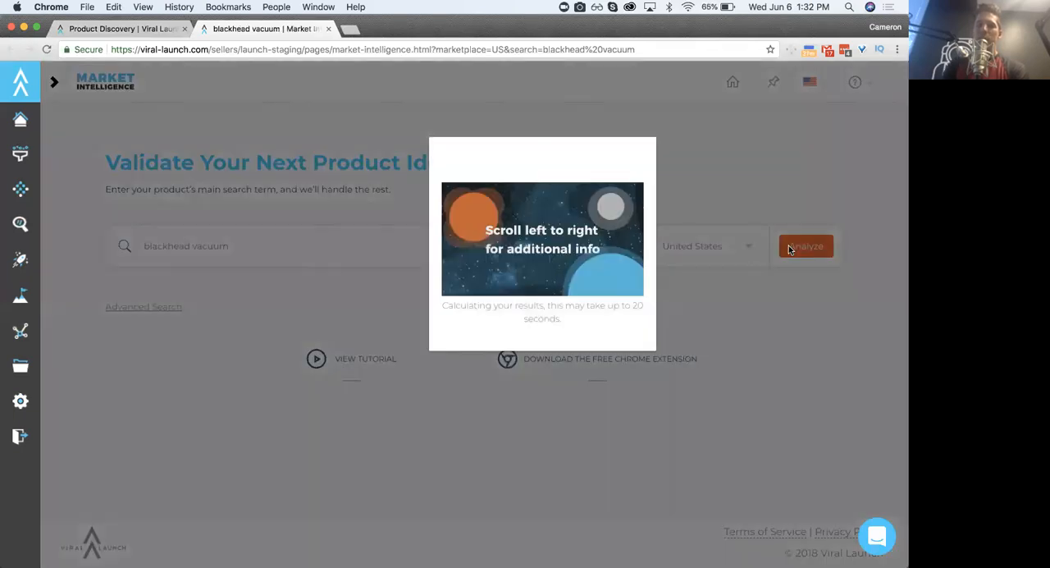
- Look over the blackhead vacuum top sellers in Market Intelligence and return to the Product Discovery keyword results
left_click(114, 27)
triple_click(275, 161)
left_click(264, 158)
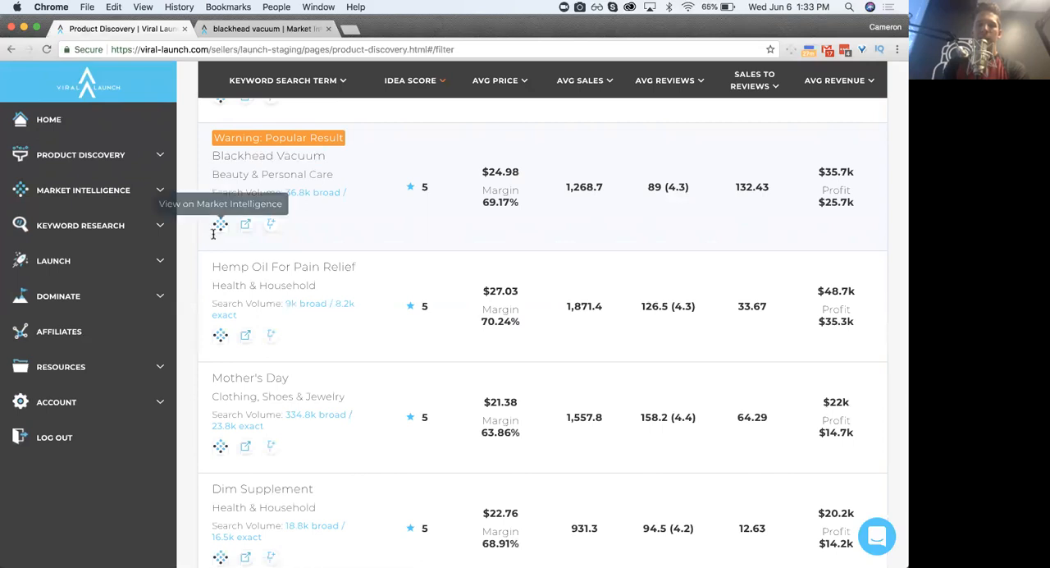
left_click(250, 33)
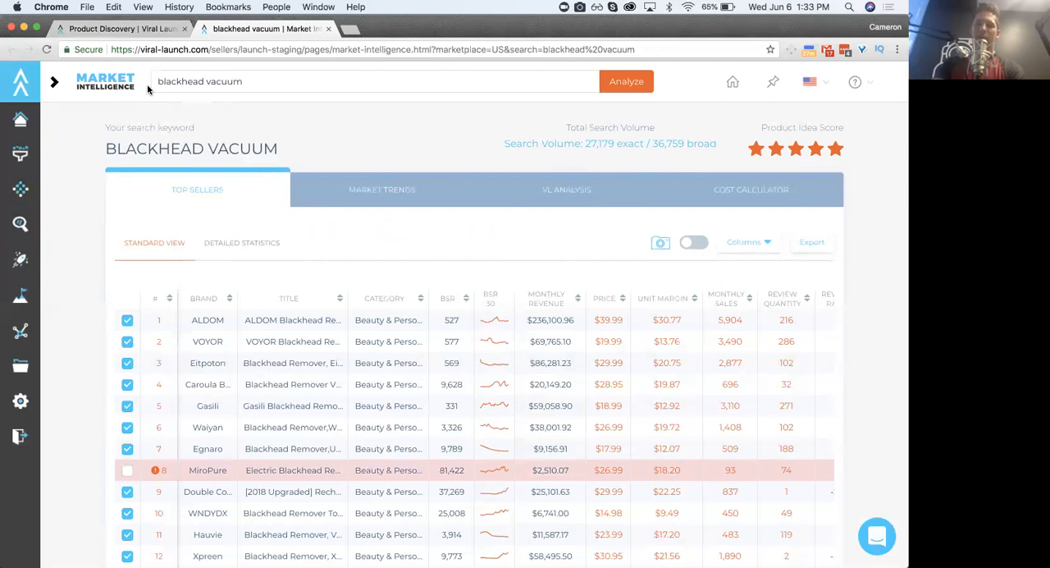
left_click(123, 29)
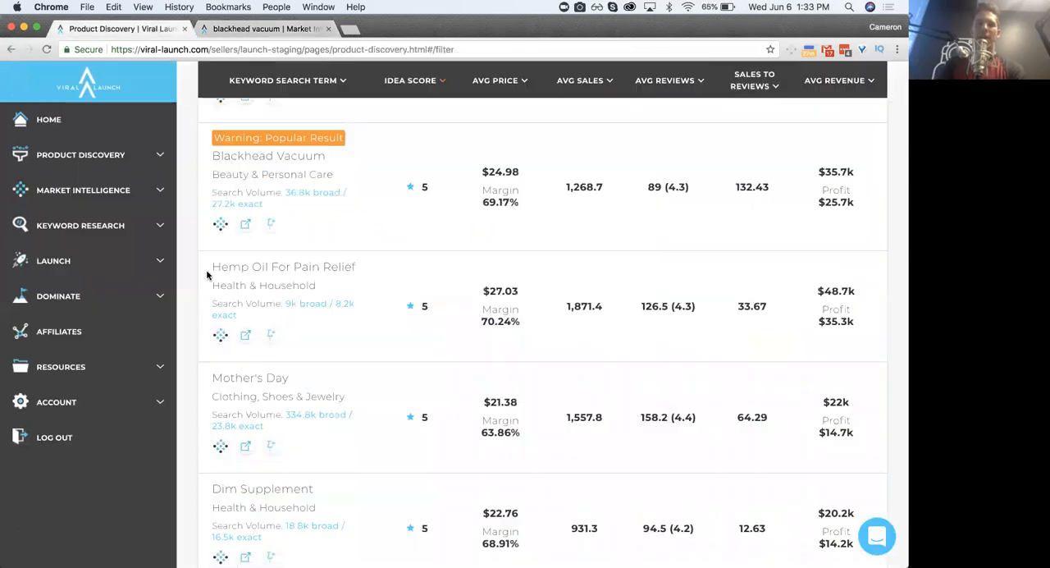
- Highlight the Blackhead Vacuum keyword in the Product Discovery results and return to its Market Intelligence top sellers
triple_click(239, 156)
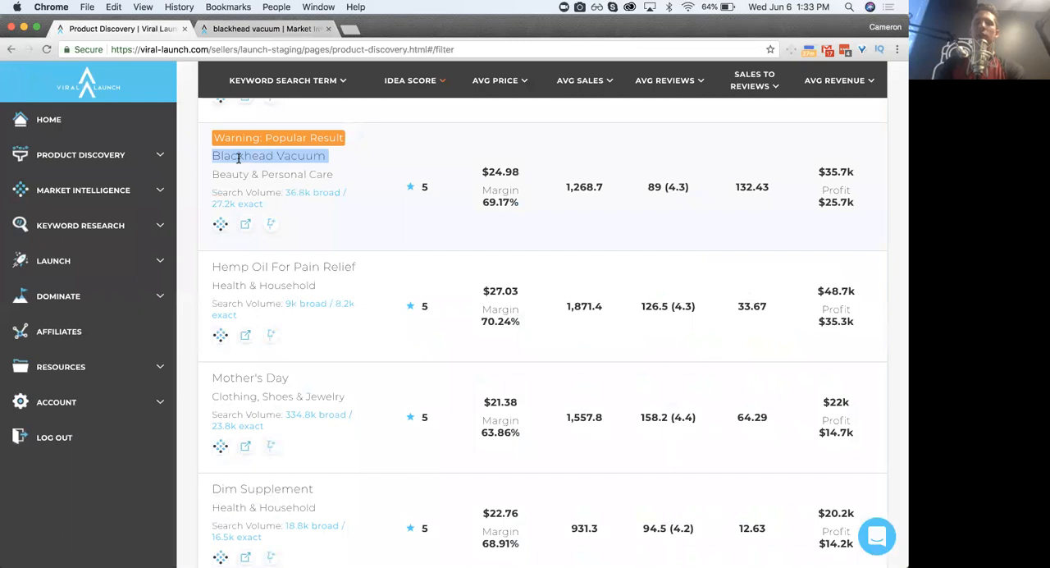
left_click(243, 29)
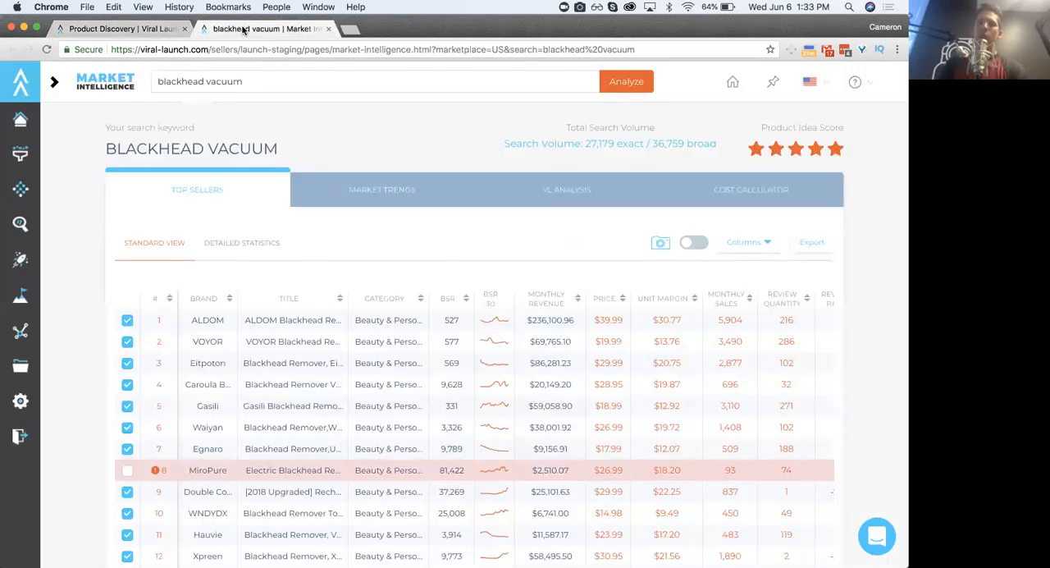
scroll(275, 187, "down", 3)
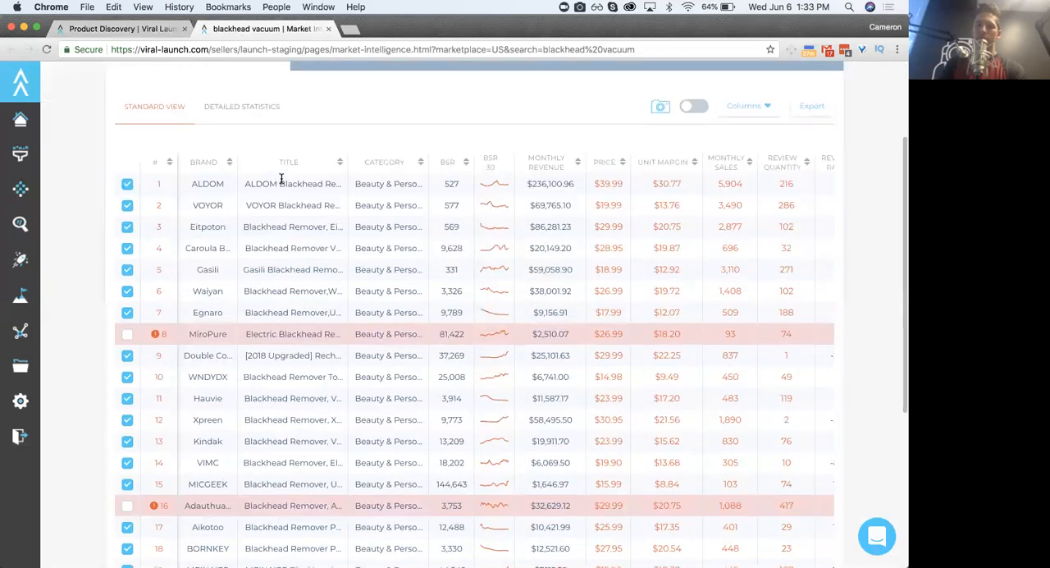
scroll(354, 213, "up", 3)
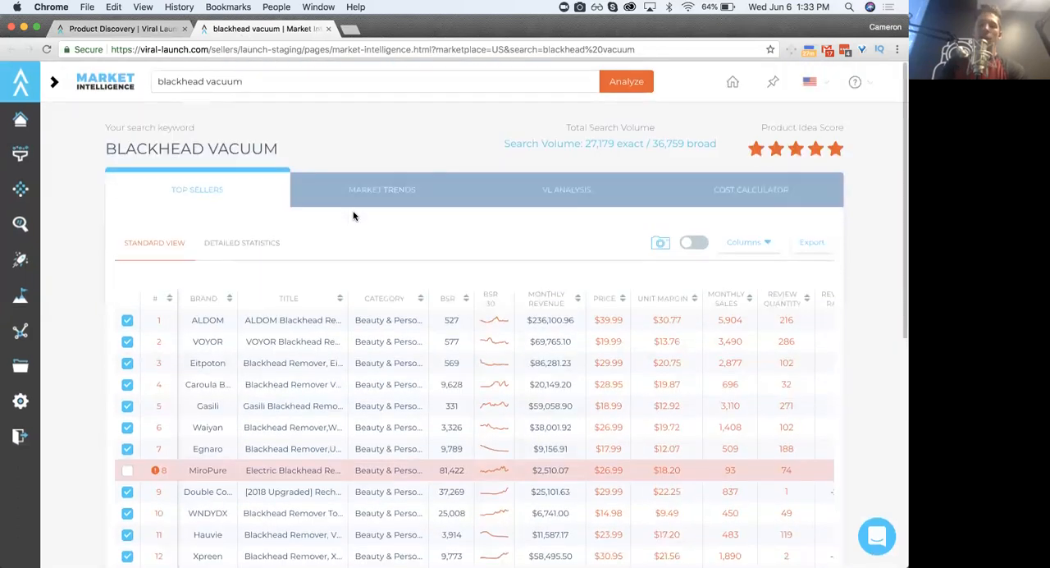
scroll(353, 215, "down", 1)
scroll(354, 216, "down", 1)
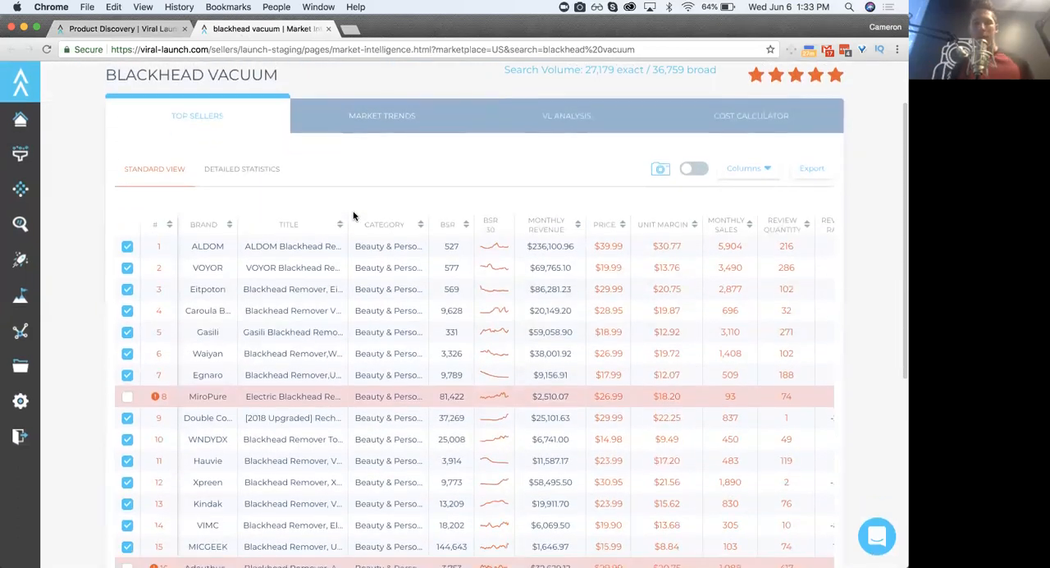
- Examine the monthly revenue of the blackhead vacuum top sellers through the entire list, including the flagged market outliers
mouse_move(533, 223)
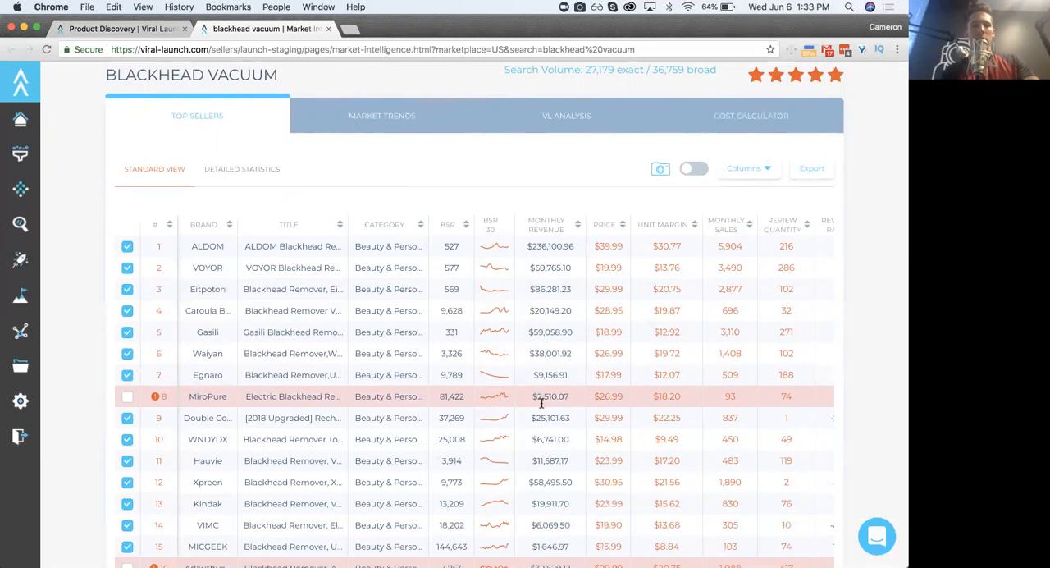
scroll(544, 436, "down", 2)
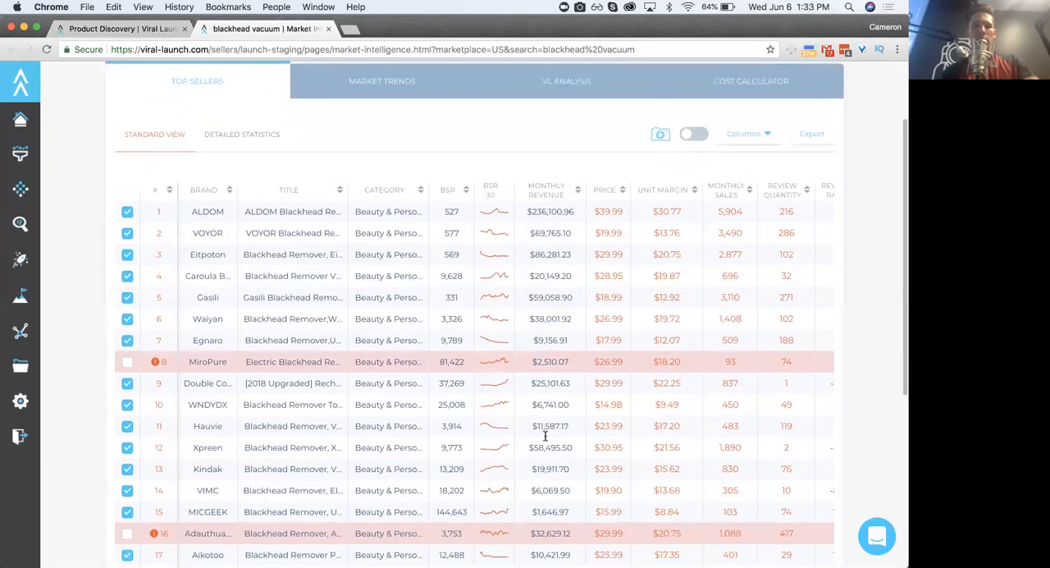
scroll(545, 436, "down", 1)
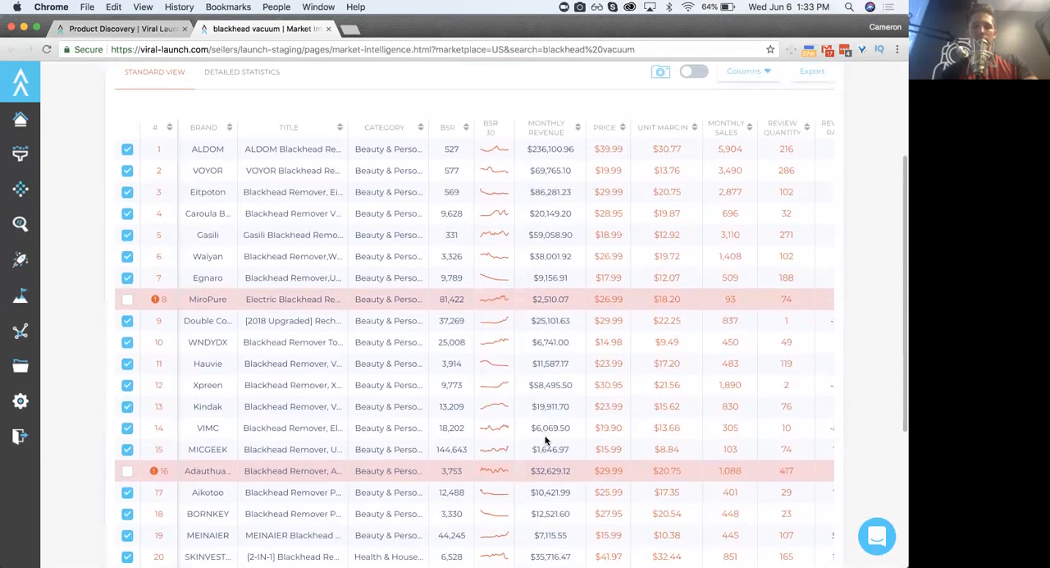
scroll(544, 440, "down", 2)
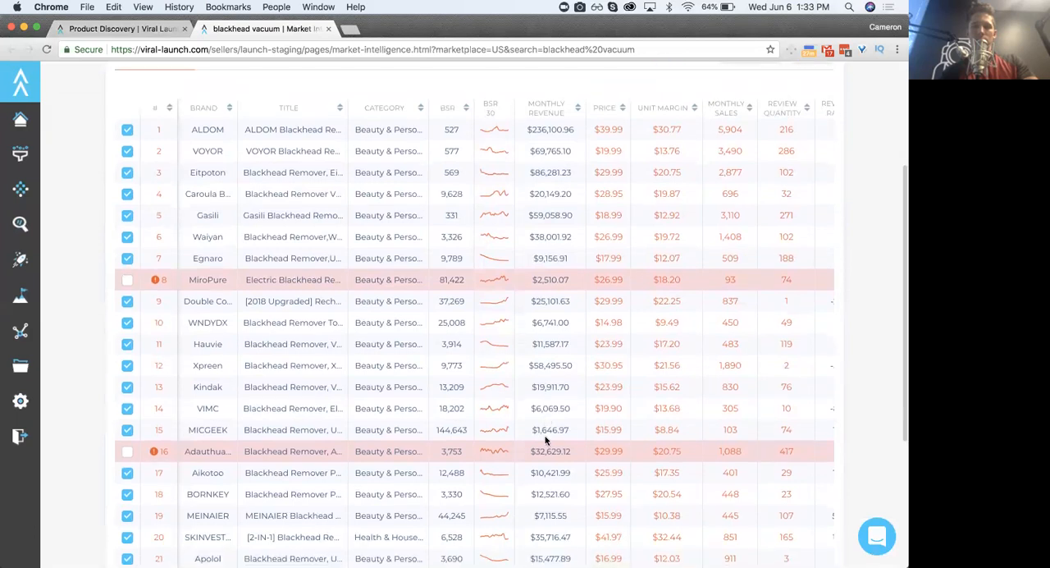
scroll(545, 436, "down", 1)
scroll(545, 438, "down", 3)
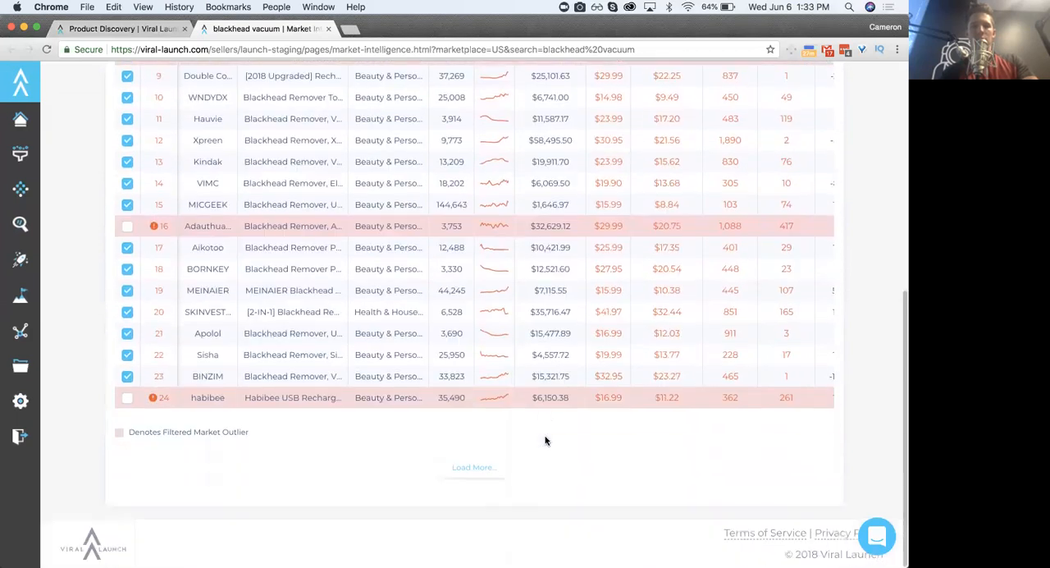
scroll(546, 440, "up", 3)
scroll(545, 441, "up", 5)
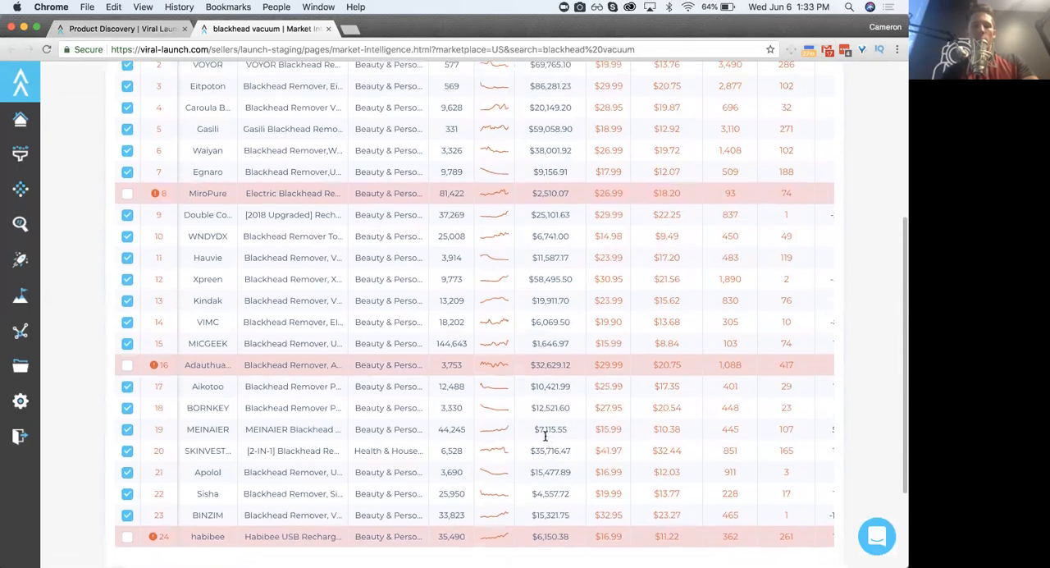
scroll(545, 441, "down", 4)
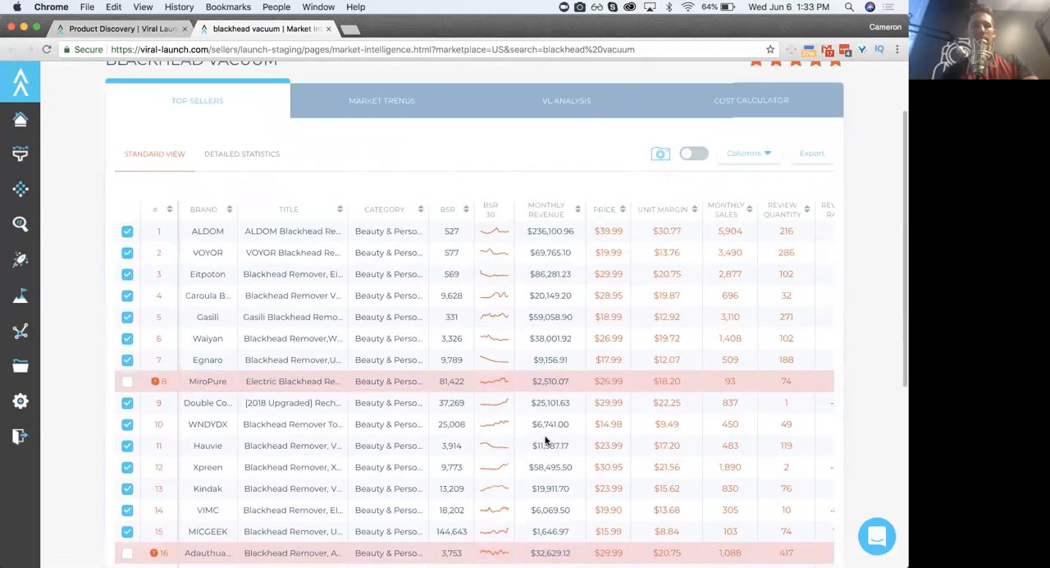
scroll(545, 436, "down", 2)
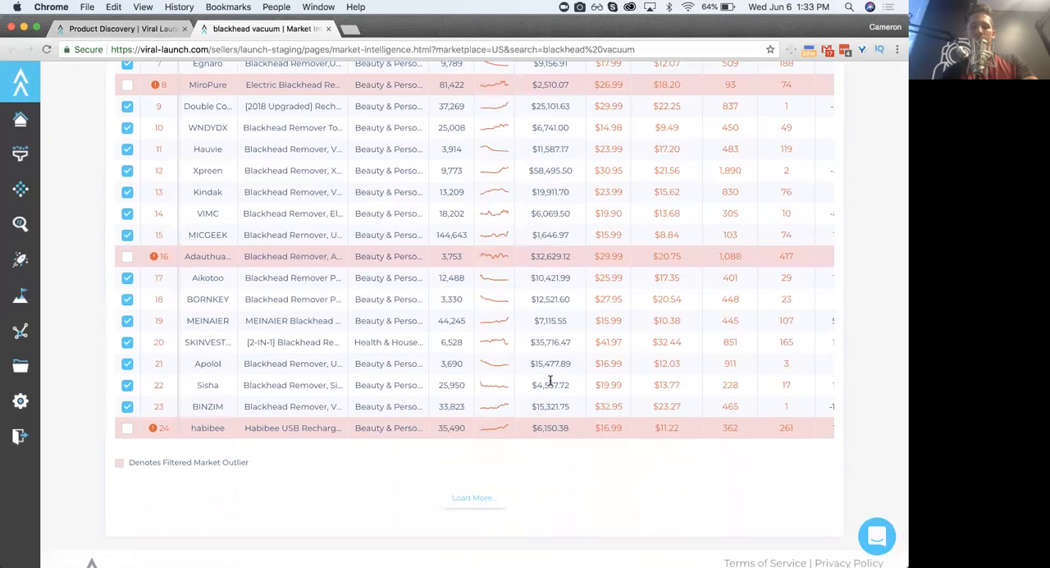
scroll(550, 379, "up", 5)
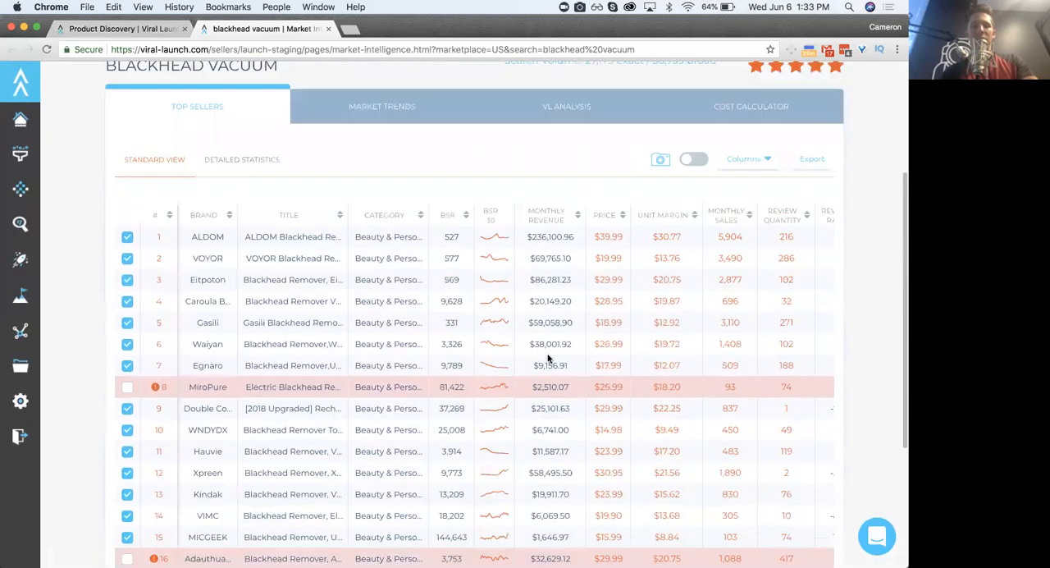
scroll(548, 359, "up", 1)
scroll(547, 354, "up", 2)
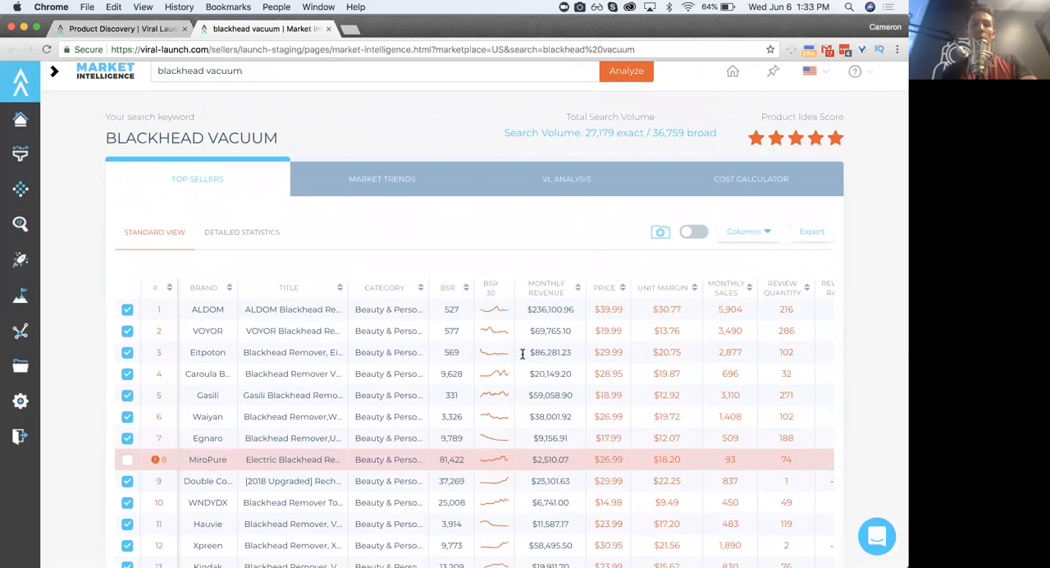
- Compare the product titles and brands of the four highest-ranked blackhead vacuum sellers, from ALDOM to Caroula
triple_click(282, 311)
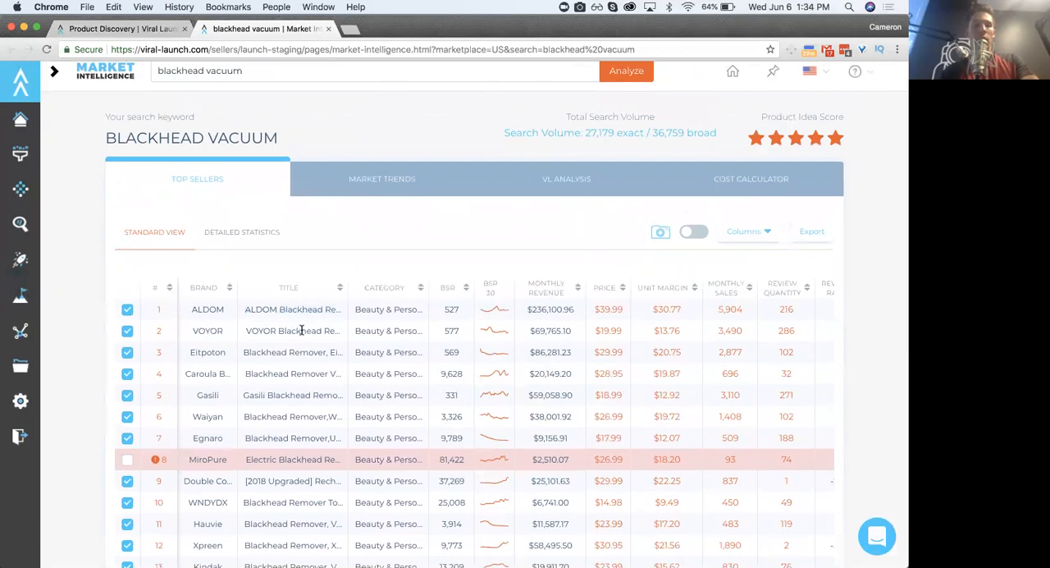
triple_click(302, 330)
triple_click(280, 352)
triple_click(272, 372)
left_click(275, 371)
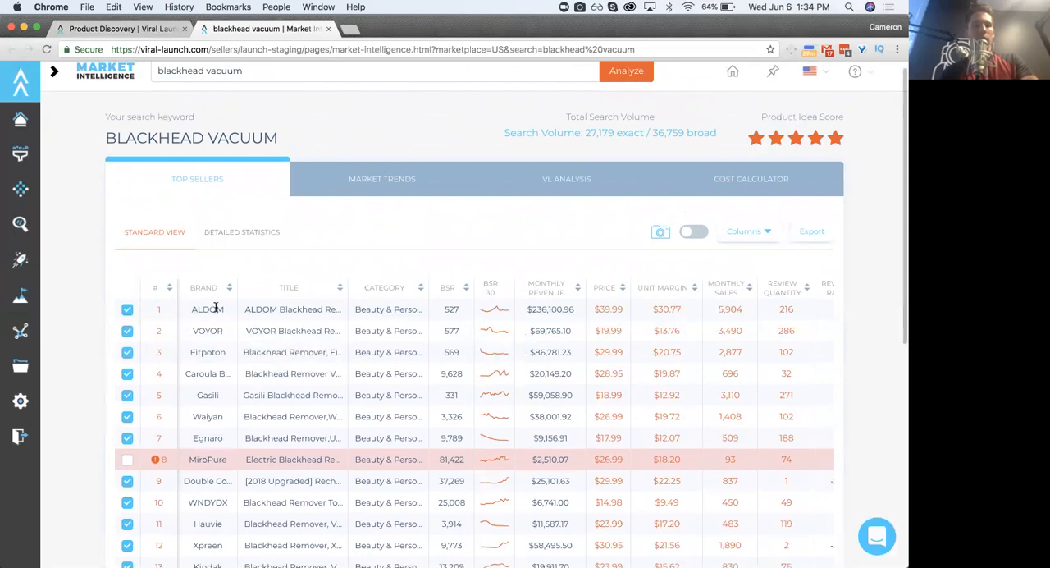
double_click(217, 331)
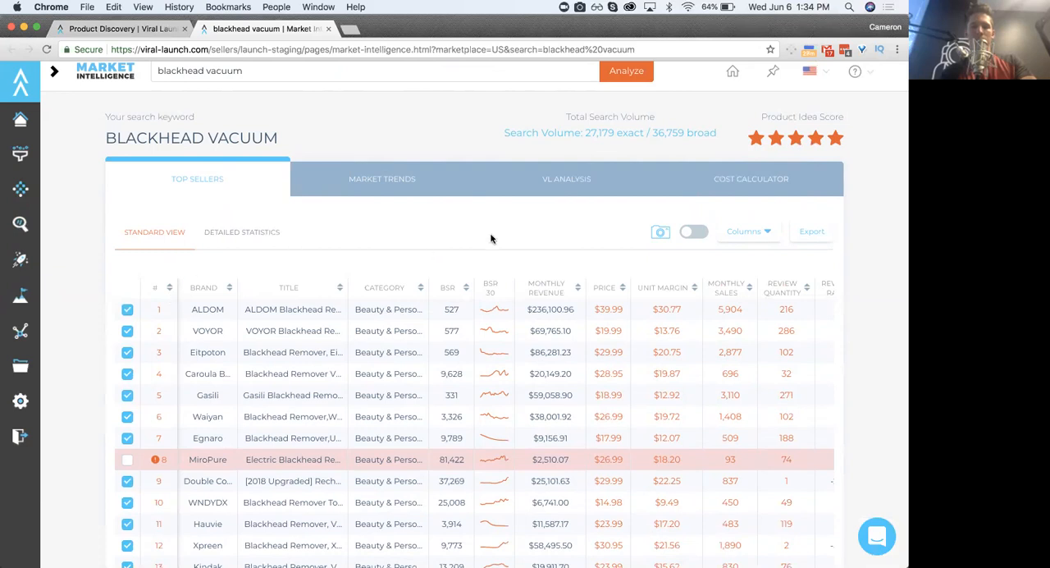
- Sort the blackhead vacuum top sellers by review quantity in ascending order and examine the sellers with few reviews
left_click(784, 310)
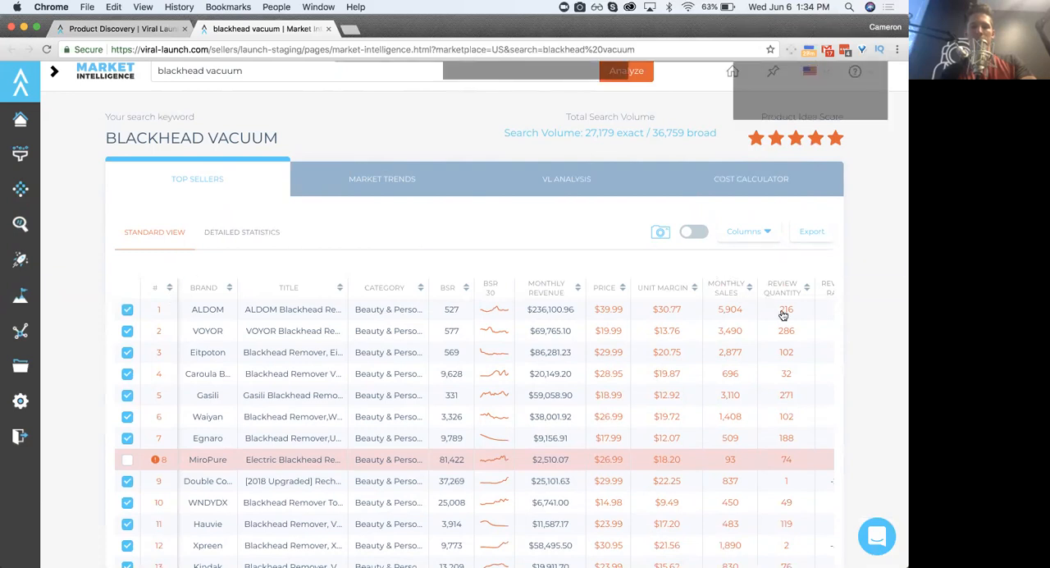
left_click(847, 162)
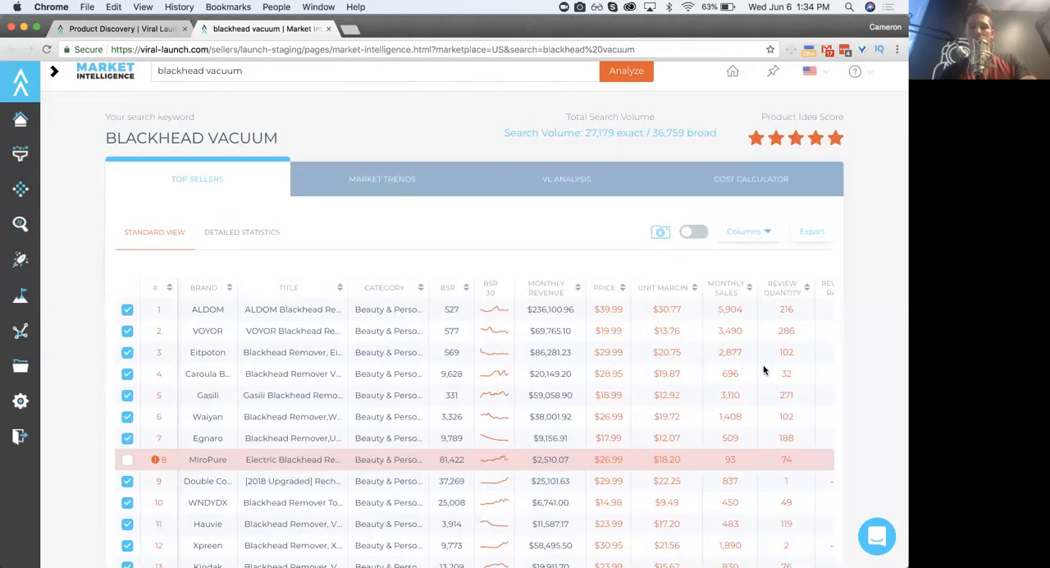
scroll(763, 370, "down", 4)
scroll(763, 370, "up", 3)
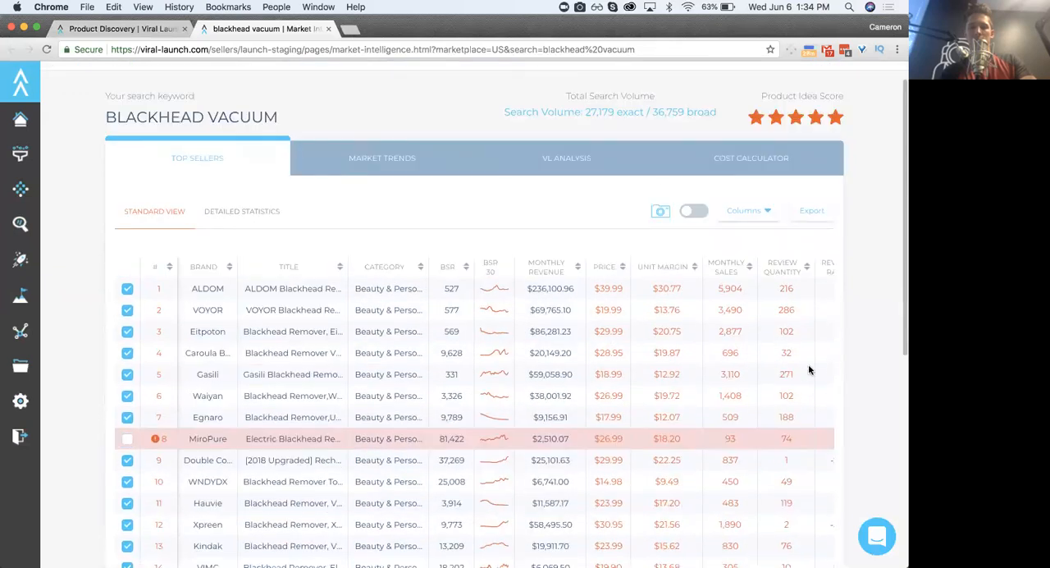
left_click(806, 266)
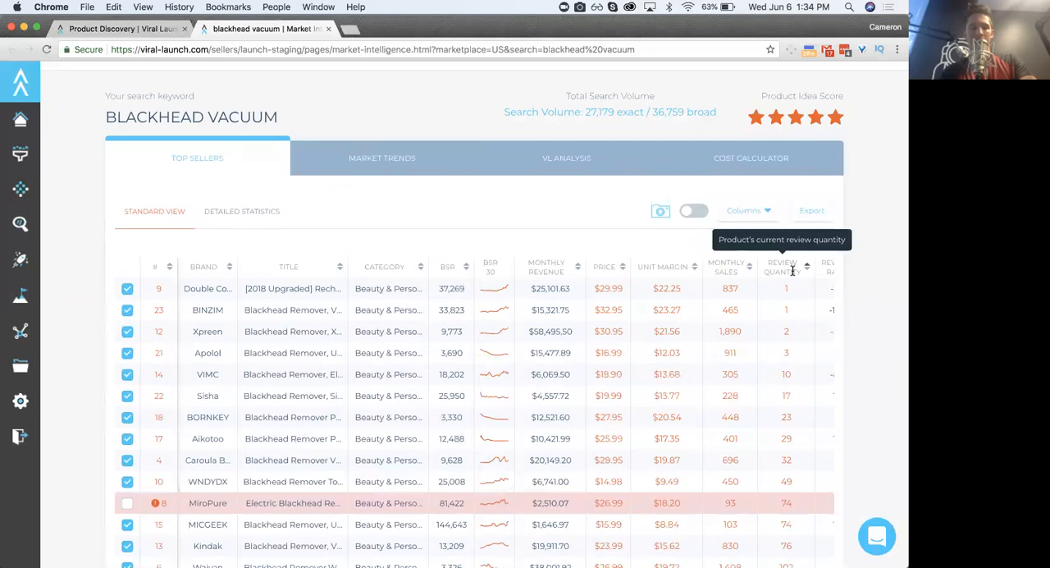
scroll(366, 358, "down", 5)
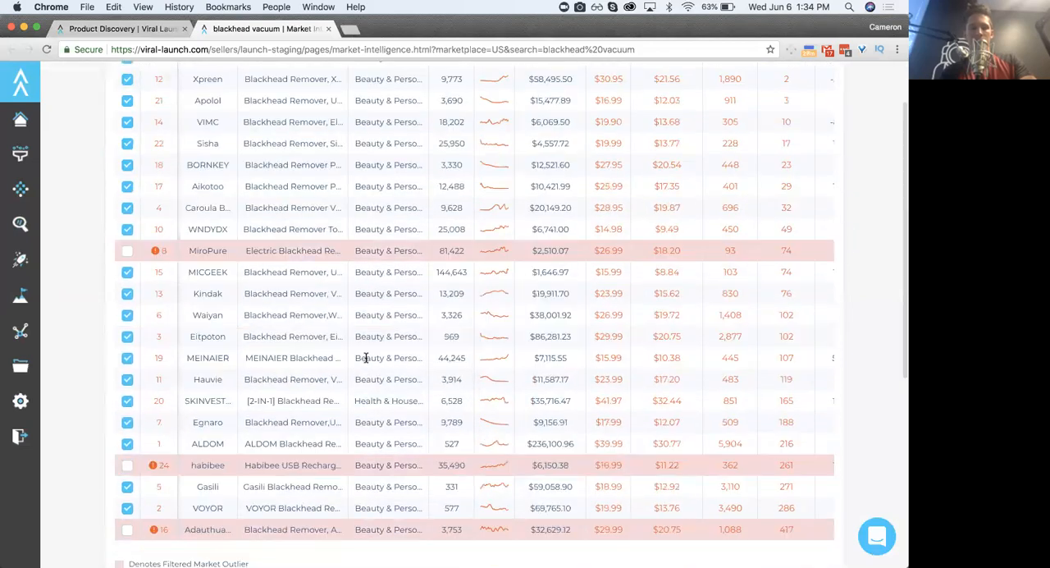
scroll(366, 357, "down", 3)
scroll(366, 358, "up", 8)
scroll(366, 361, "down", 3)
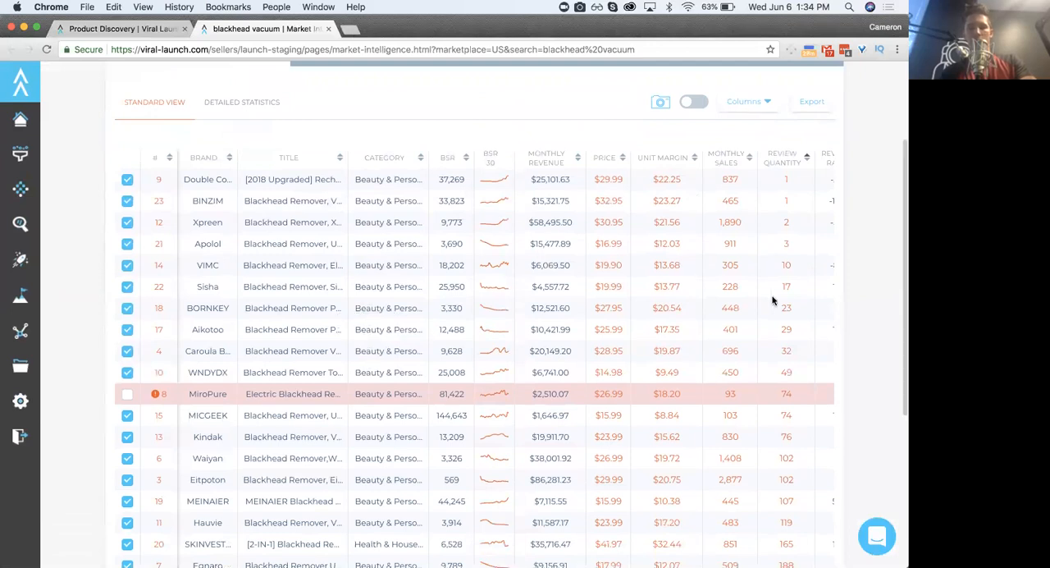
- Sort the top sellers by rank number in ascending order and look over the reordered list
left_click(166, 159)
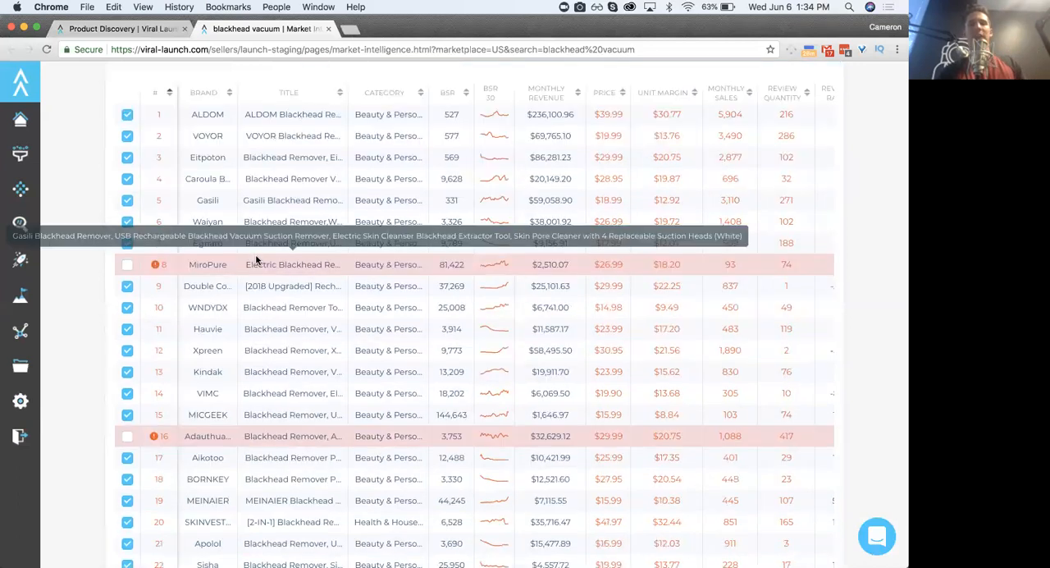
scroll(256, 261, "down", 5)
scroll(256, 260, "up", 1)
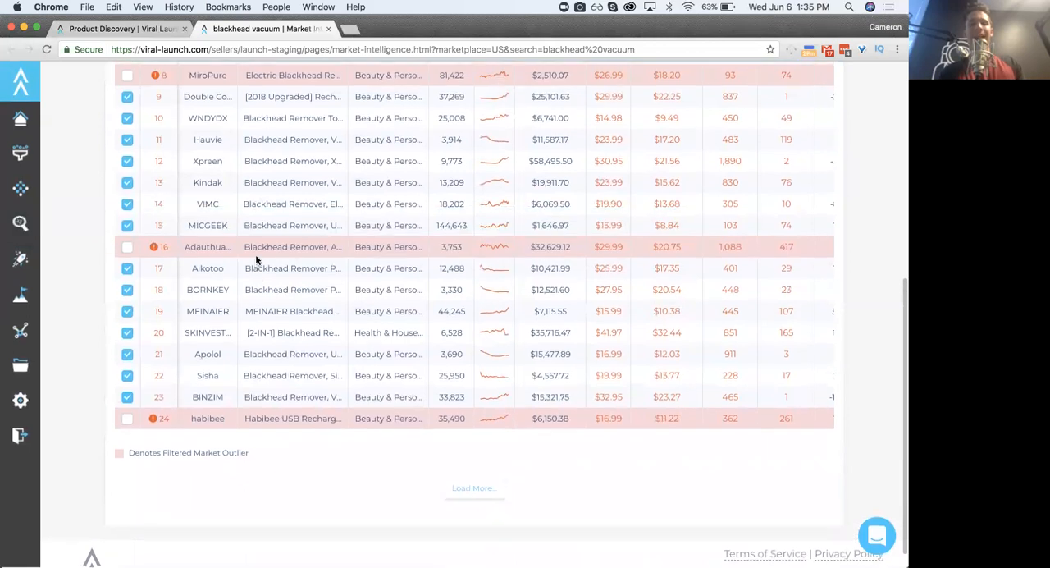
scroll(256, 260, "up", 3)
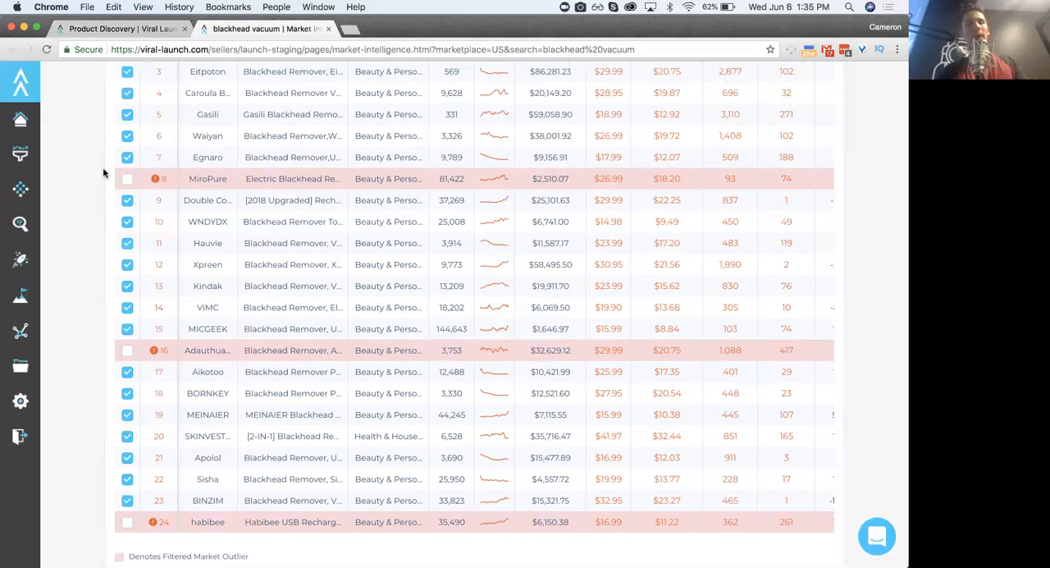
scroll(86, 186, "up", 3)
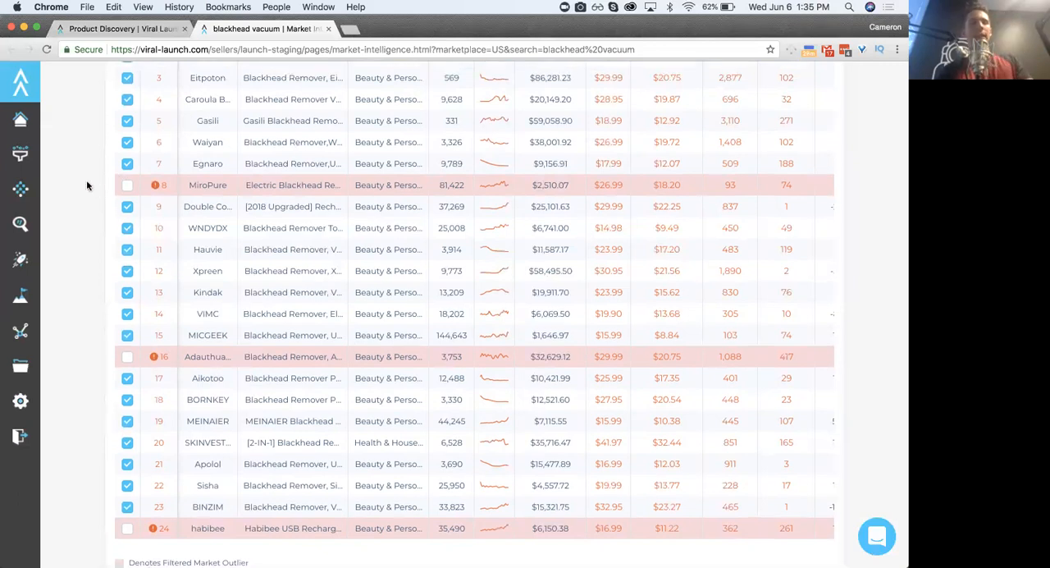
- Examine why the habibee listing is flagged as an outlier and check the monthly revenue of the sellers ranked 15 to 24
scroll(86, 185, "down", 2)
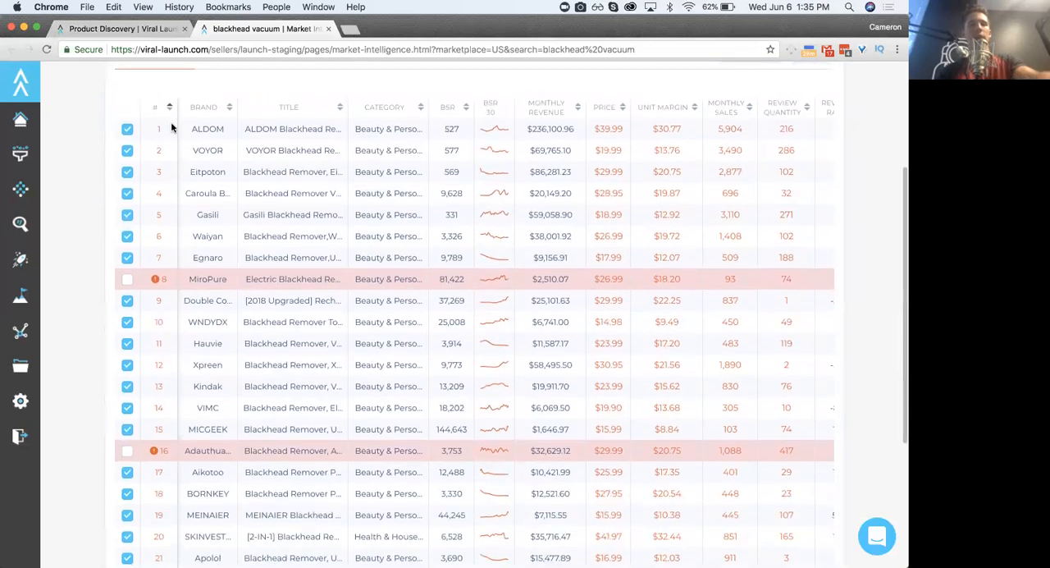
scroll(174, 227, "down", 5)
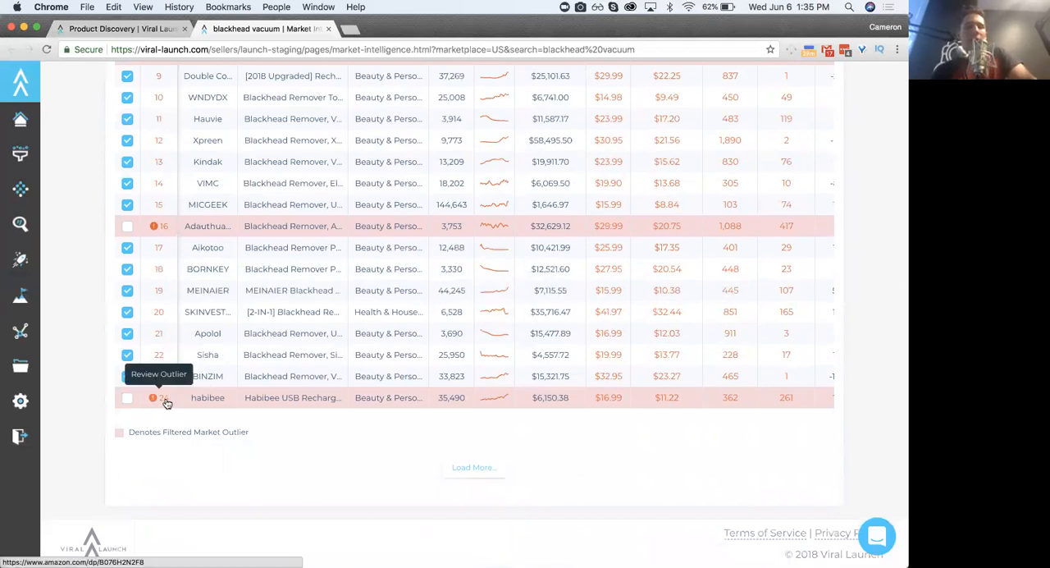
scroll(166, 402, "up", 1)
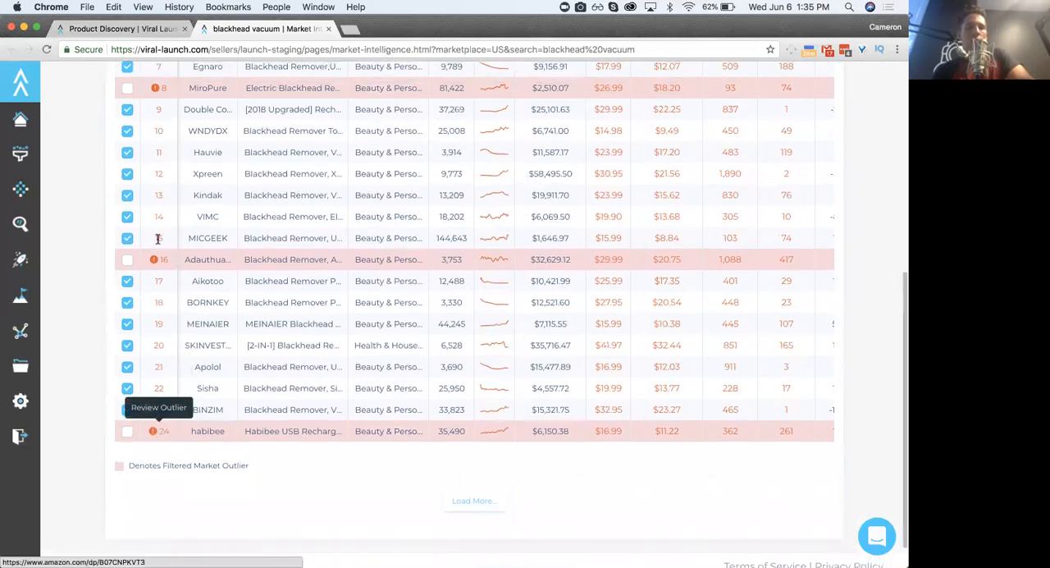
left_click_drag(539, 239, 558, 428)
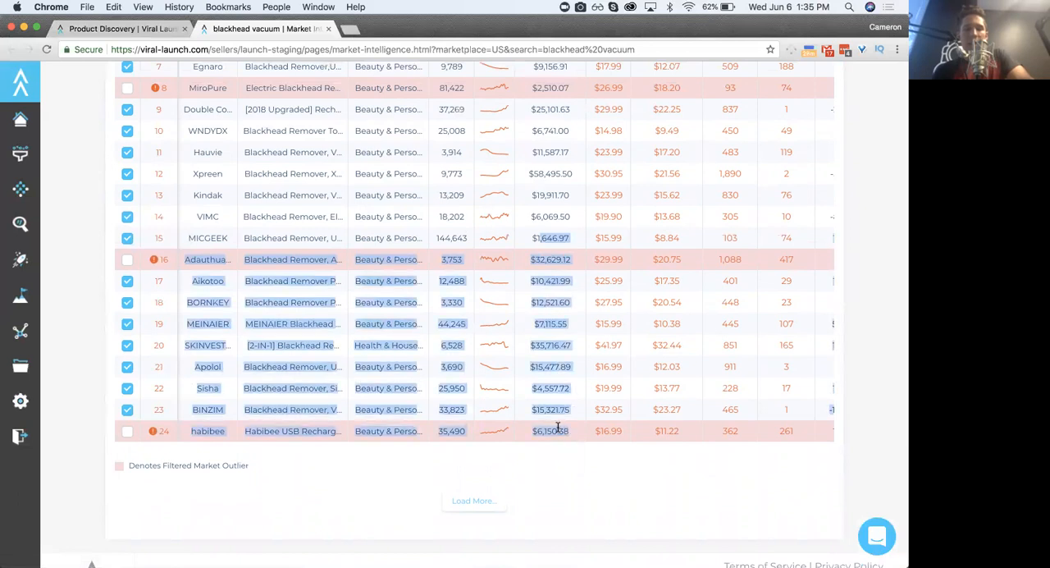
left_click(561, 345)
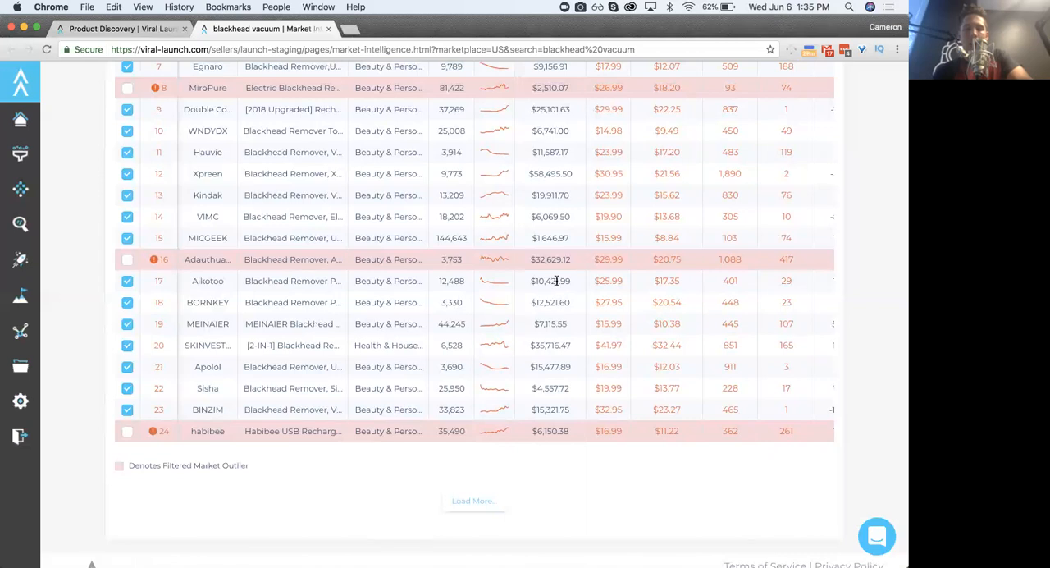
scroll(561, 255, "up", 5)
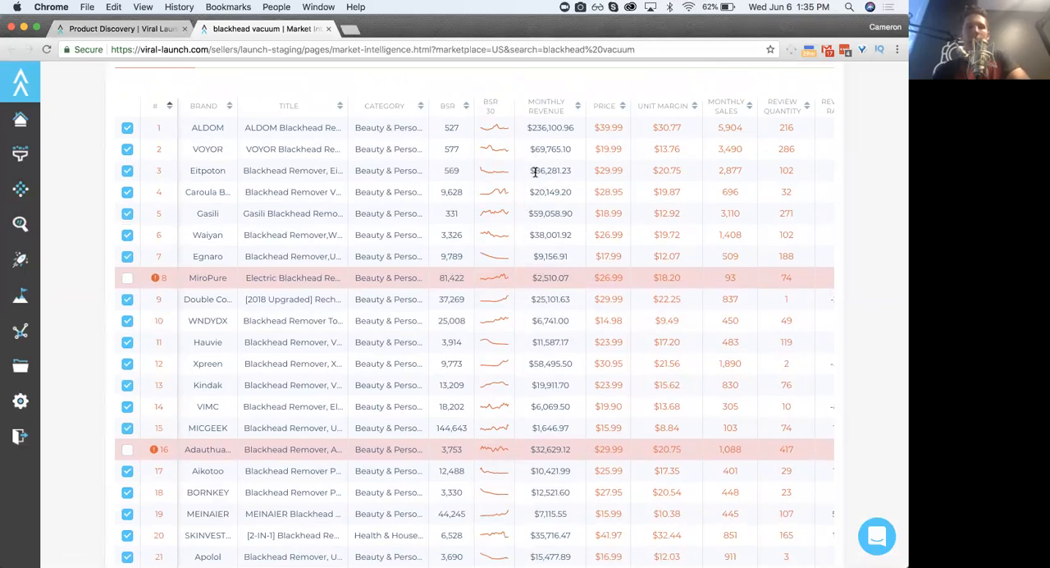
scroll(533, 149, "up", 1)
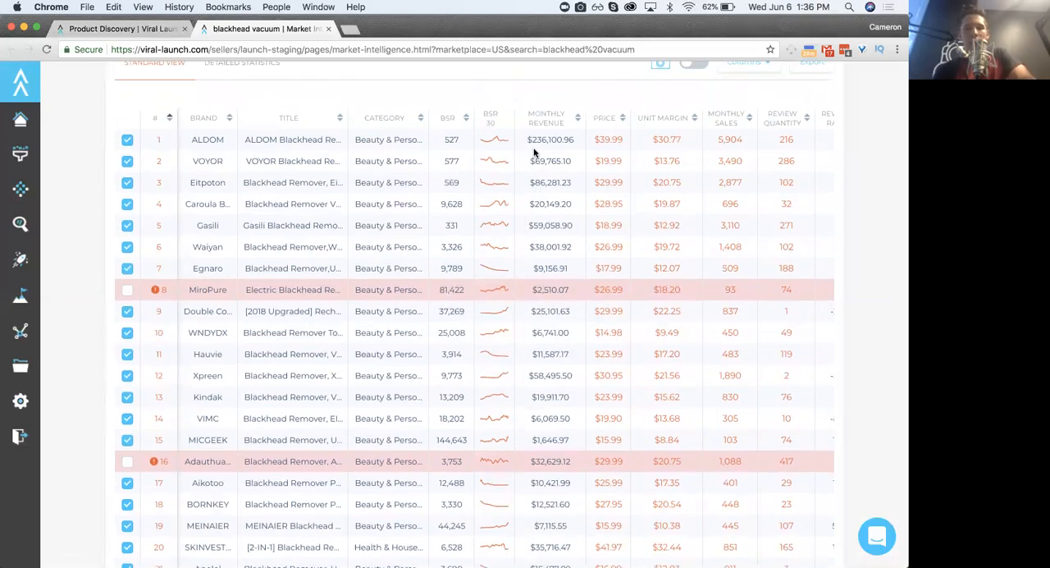
- Examine the monthly revenue and price of the blackhead vacuum top sellers ranked 1 to 24
scroll(529, 139, "down", 2)
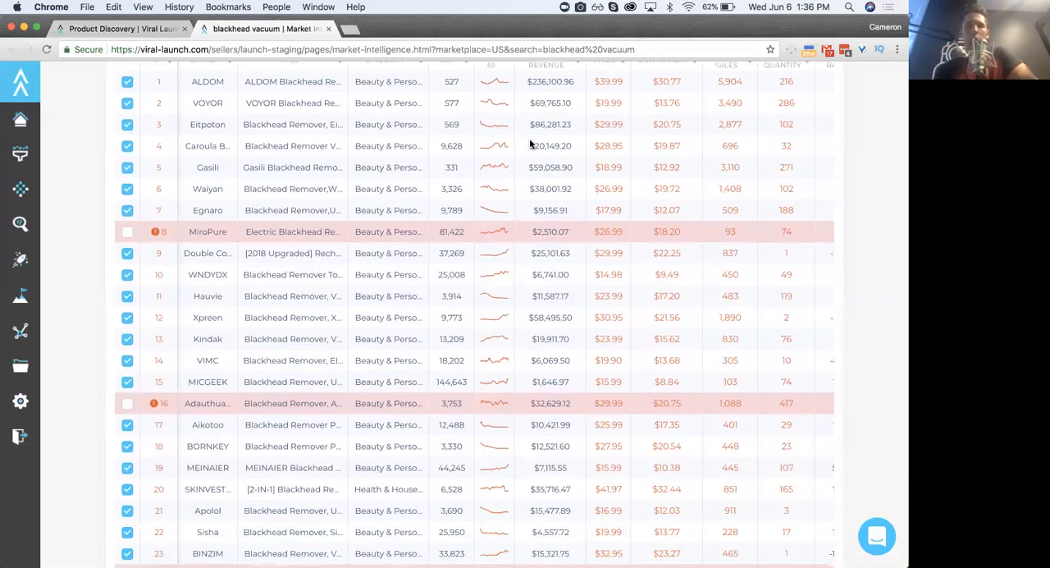
scroll(529, 144, "up", 1)
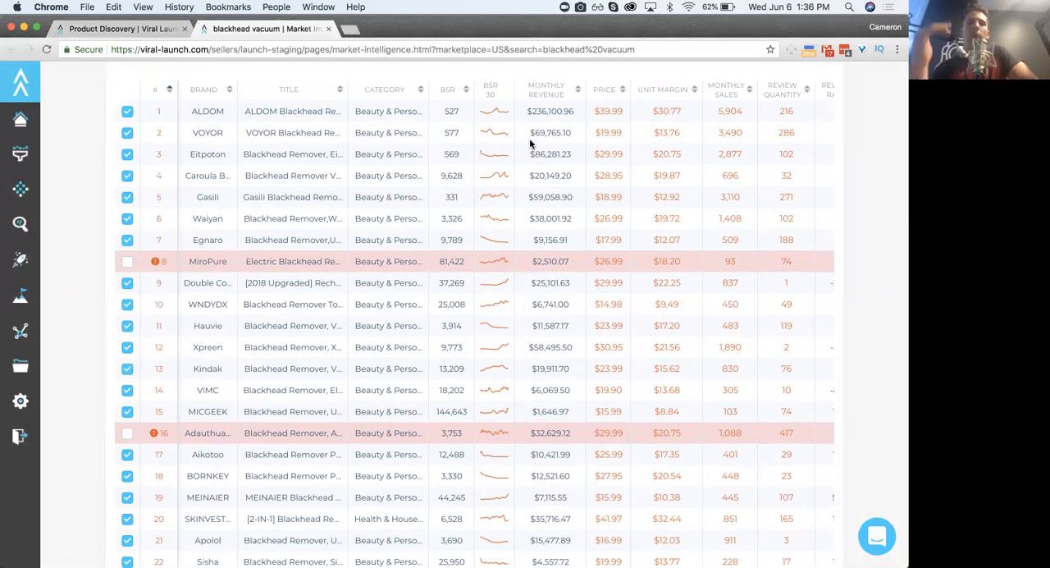
scroll(520, 176, "down", 2)
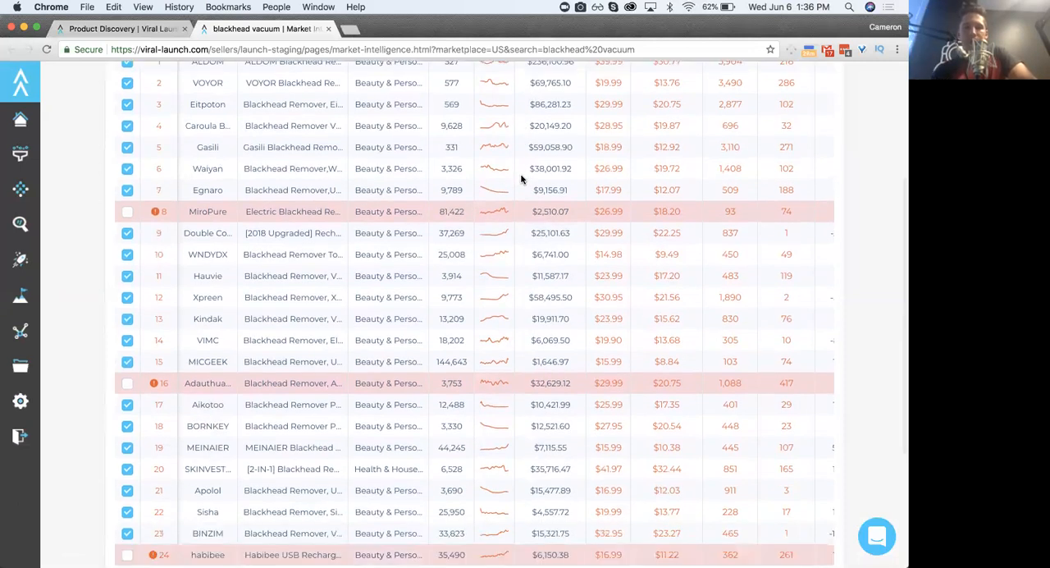
scroll(520, 176, "up", 5)
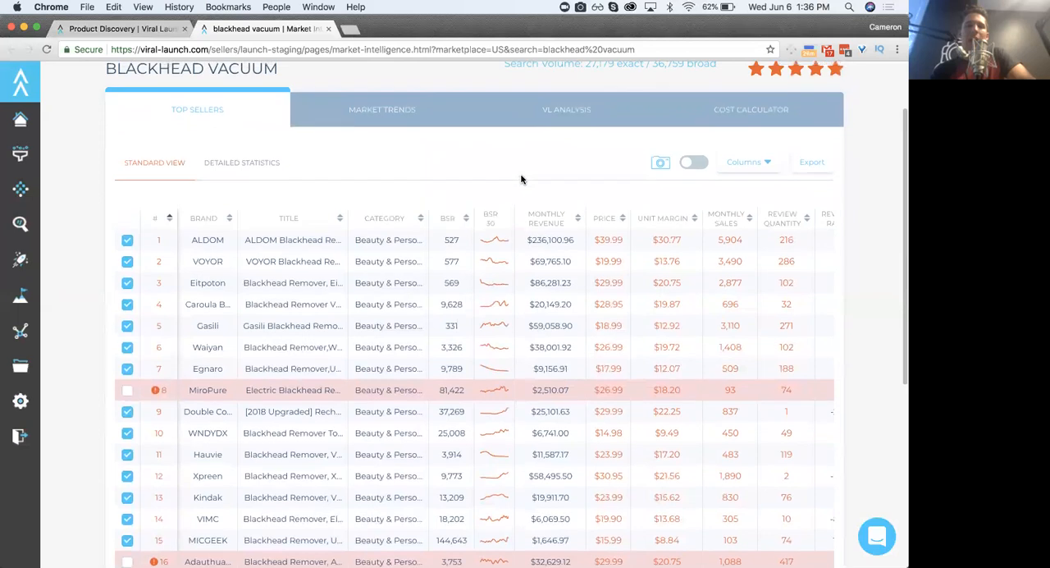
scroll(520, 179, "up", 3)
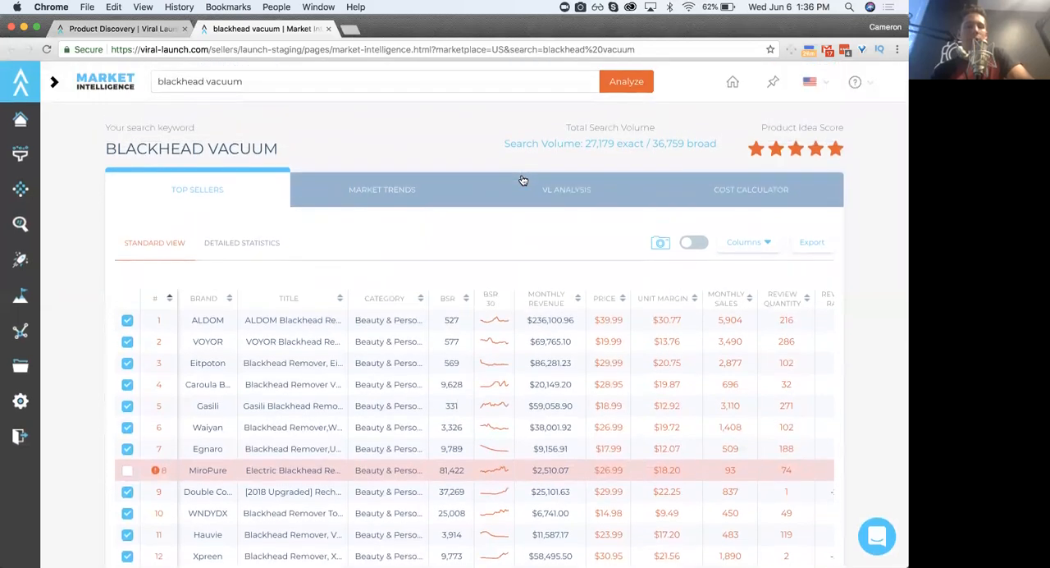
scroll(547, 268, "down", 7)
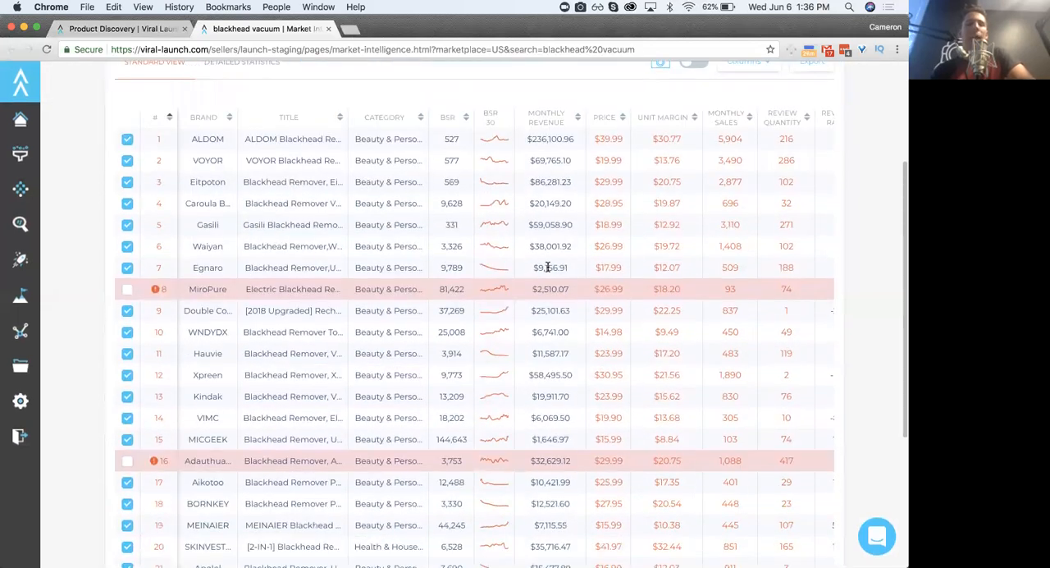
scroll(548, 268, "down", 5)
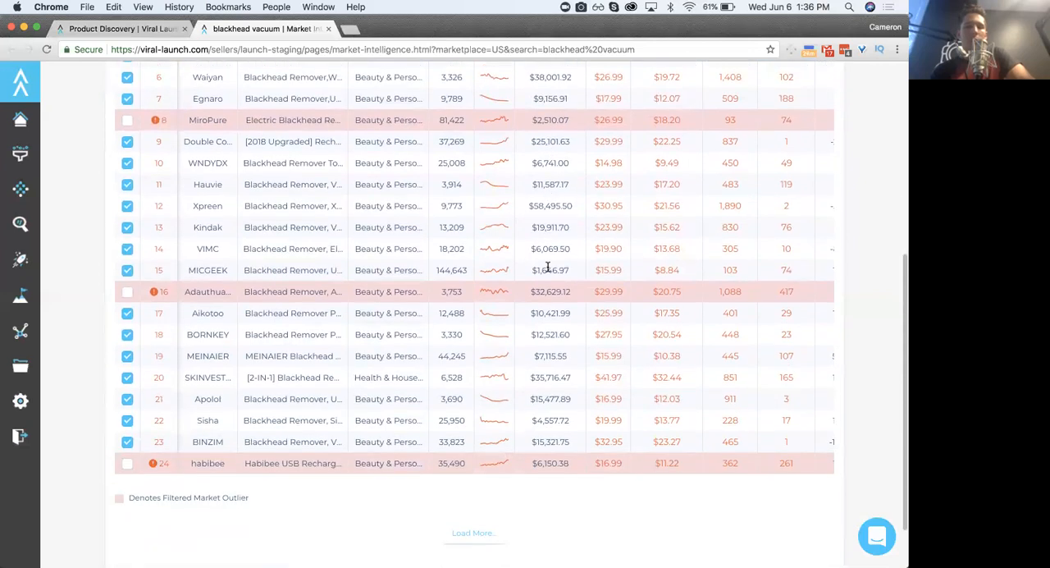
scroll(547, 268, "up", 8)
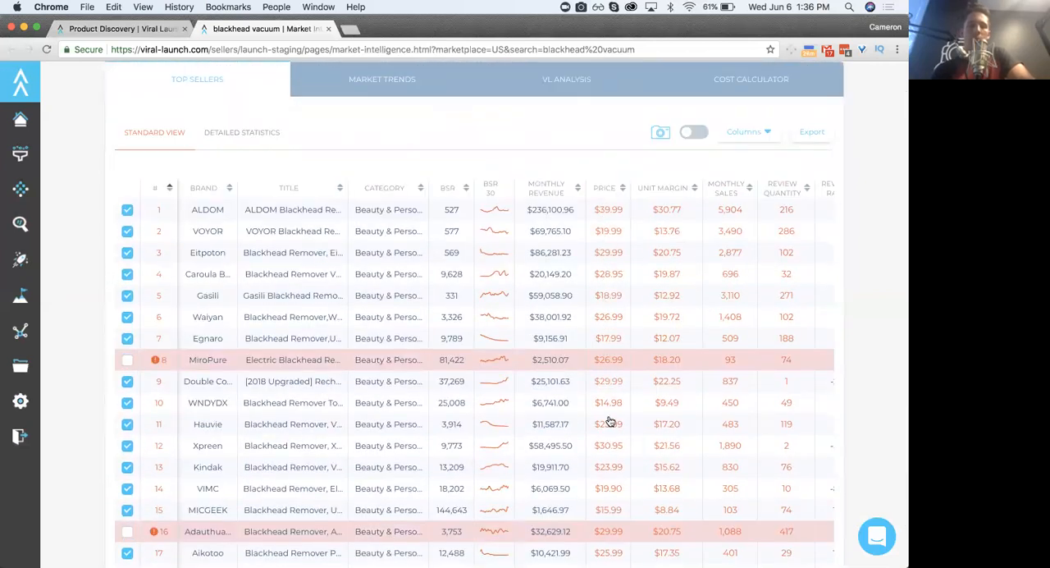
scroll(610, 444, "down", 4)
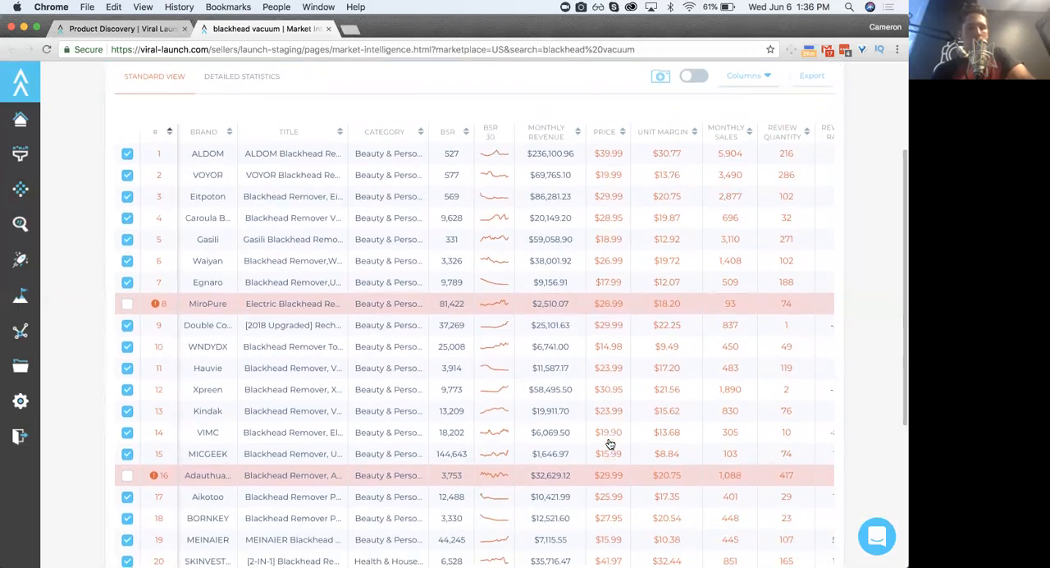
scroll(610, 444, "down", 4)
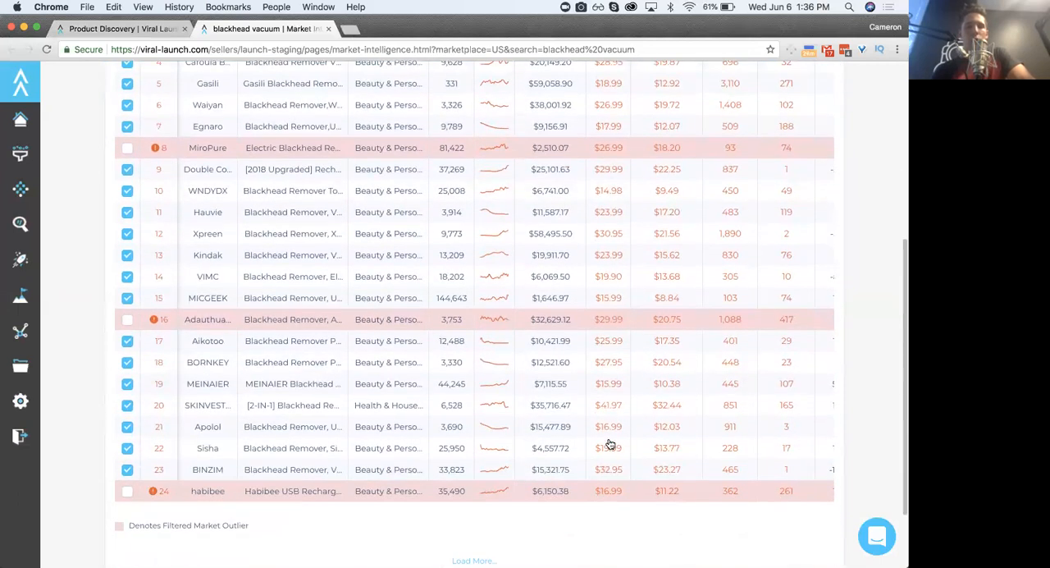
scroll(610, 443, "up", 8)
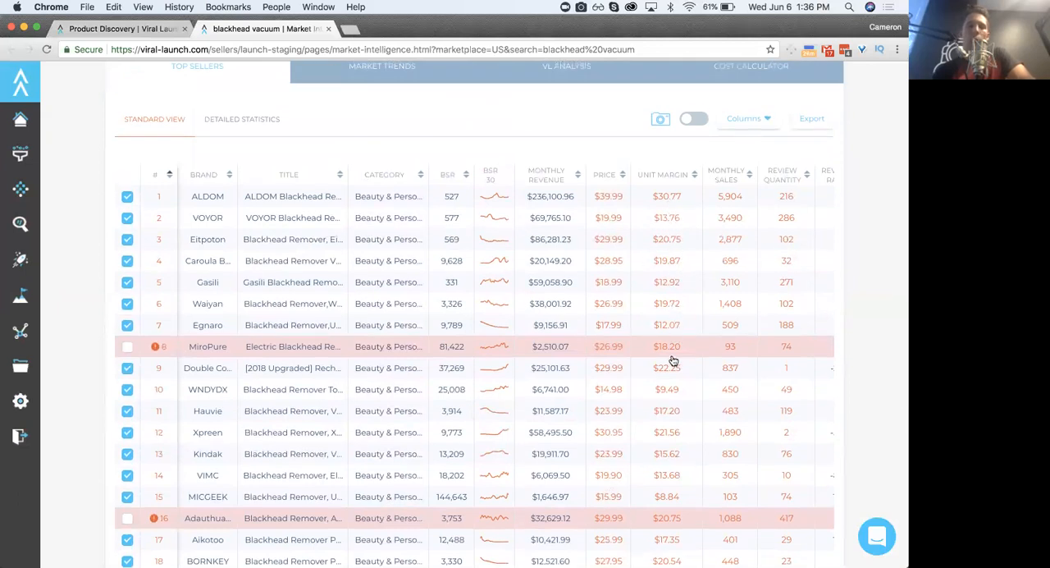
- Set the landed unit cost to 4 in the unit margin calculation of the first-ranked ALDOM listing
left_click(668, 200)
left_click(603, 406)
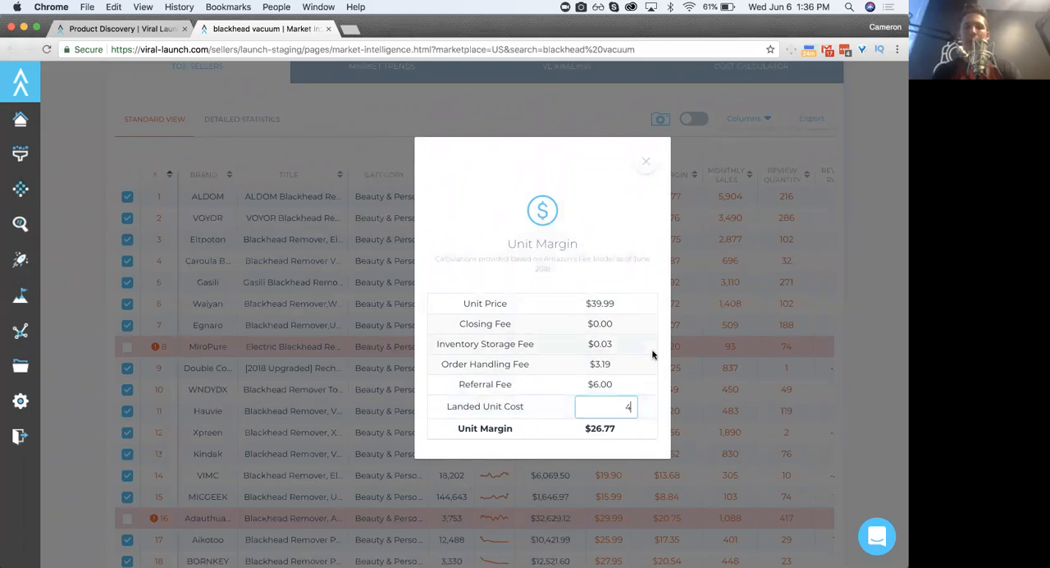
left_click(673, 171)
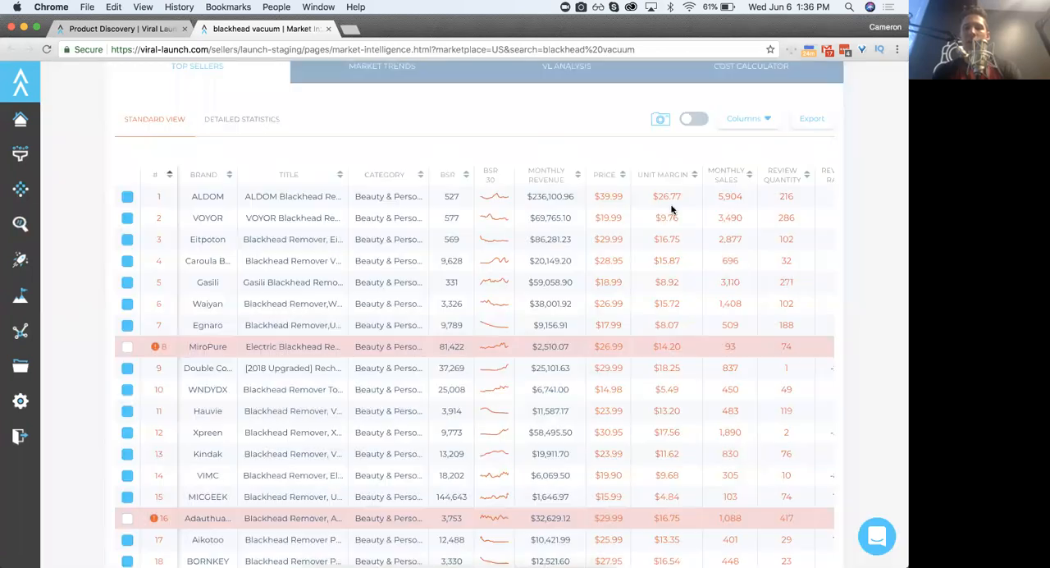
- Inspect the unit margin breakdown of the sixth-ranked Waiyan listing, re-entering a landed unit cost of 4
left_click(671, 303)
left_click(627, 408)
key("BackSpace")
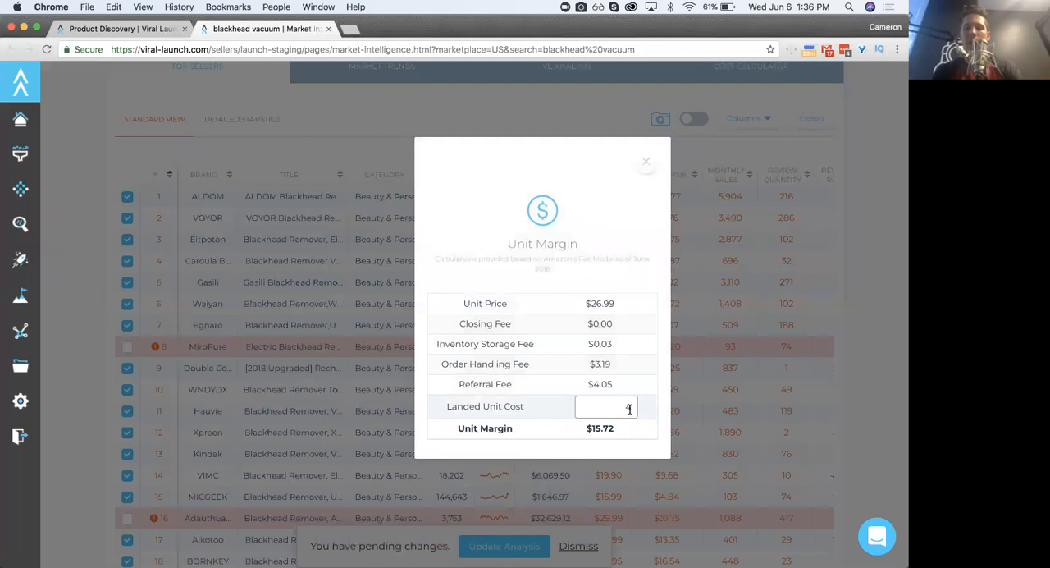
type("4")
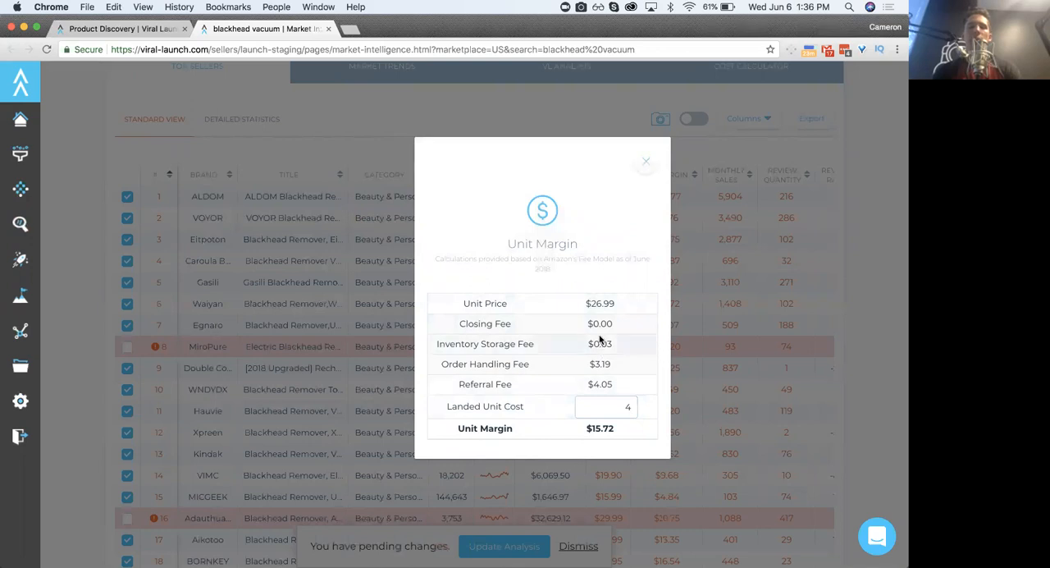
left_click(669, 212)
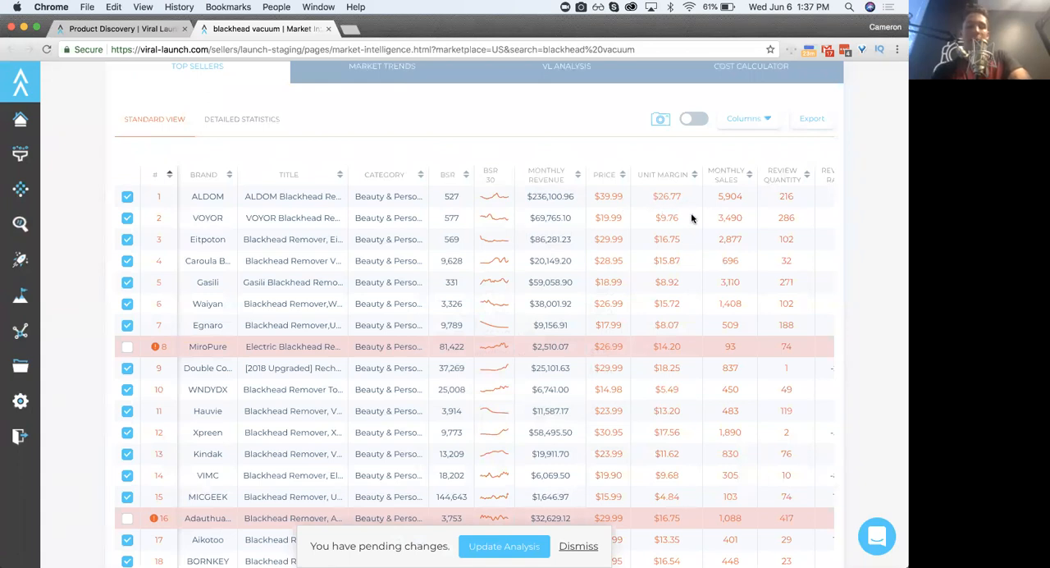
- View the monthly sales and review count charts of the first-ranked listing, then open its Amazon customer reviews and return to the top sellers
scroll(701, 253, "right", 5)
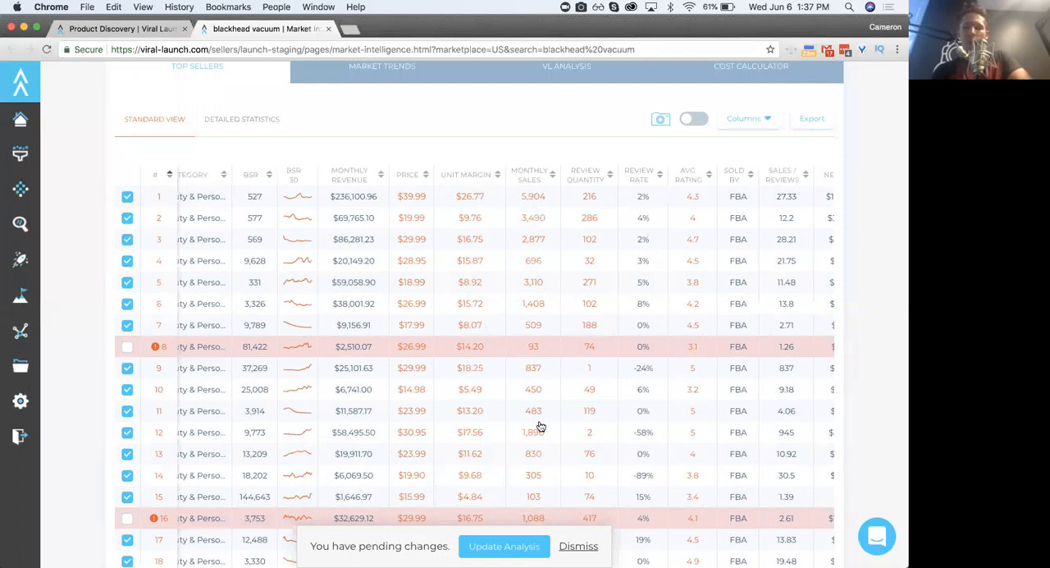
left_click(532, 197)
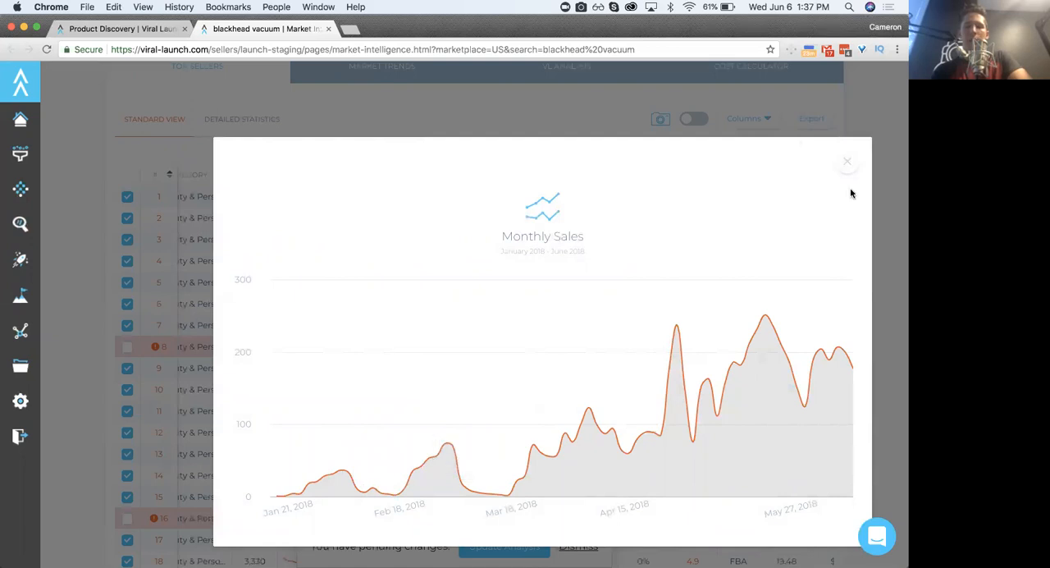
left_click(849, 163)
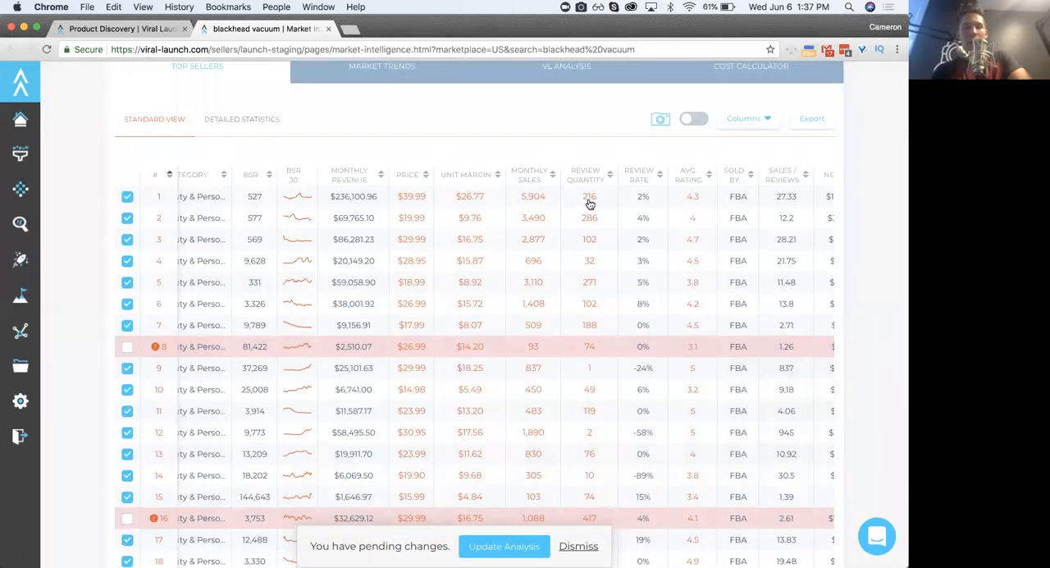
left_click(589, 199)
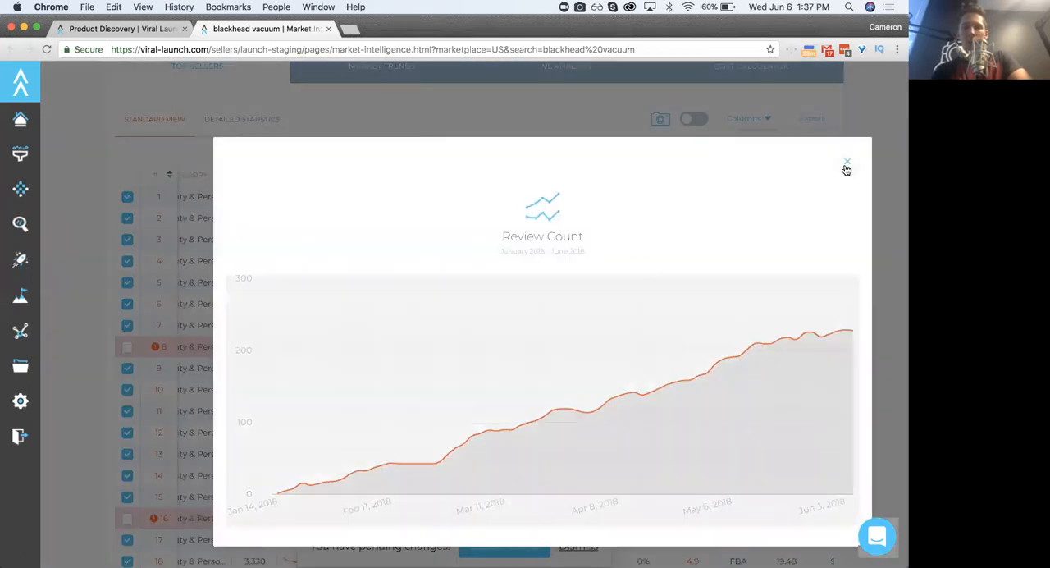
left_click(848, 167)
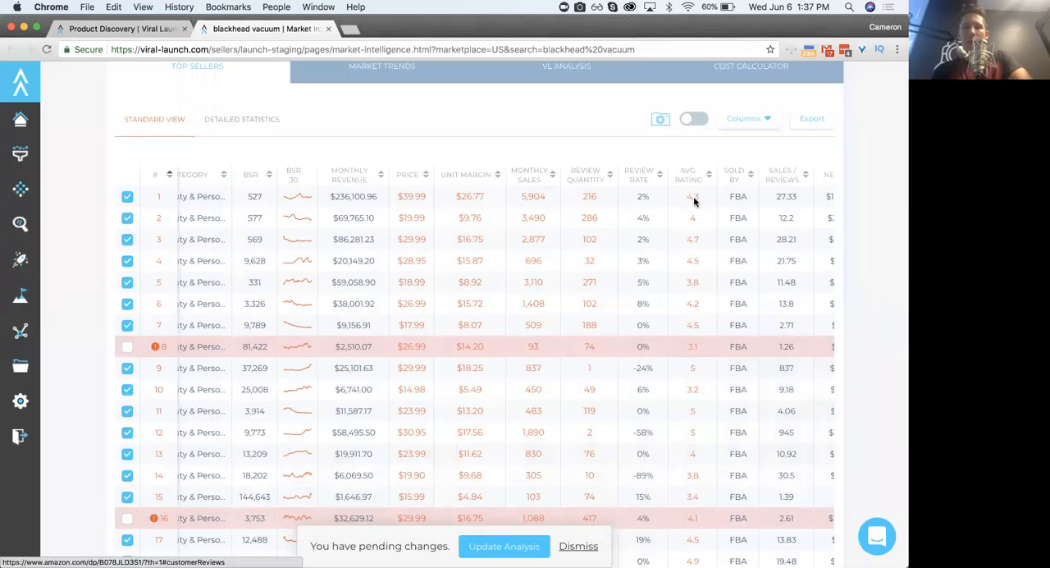
left_click(693, 199)
left_click(299, 29)
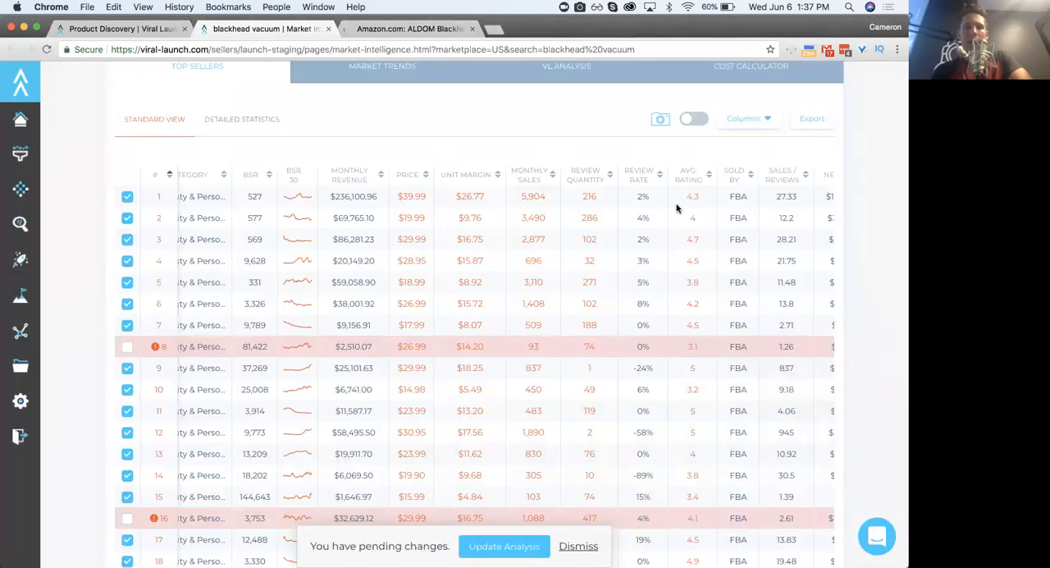
- Check the sales-to-reviews ratio and net profit of the top sellers and dismiss the pending changes
scroll(703, 269, "right", 1)
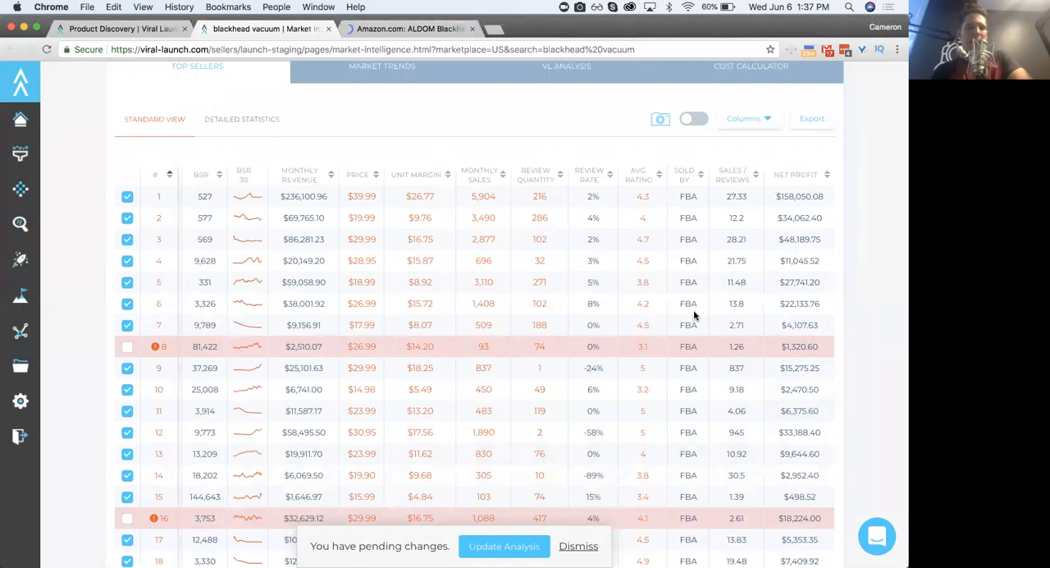
scroll(694, 312, "down", 5)
scroll(694, 315, "up", 6)
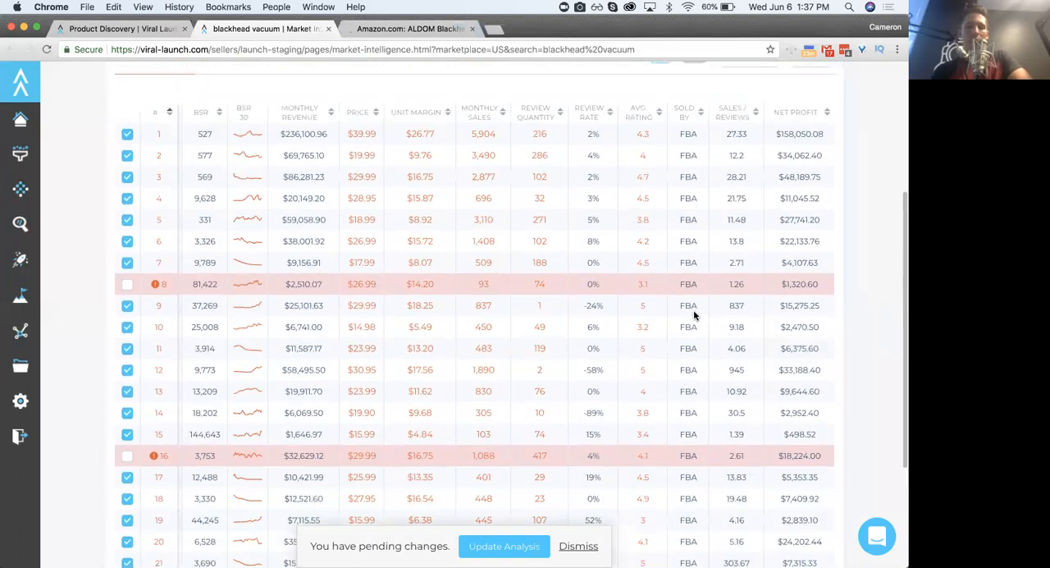
scroll(694, 314, "left", 3)
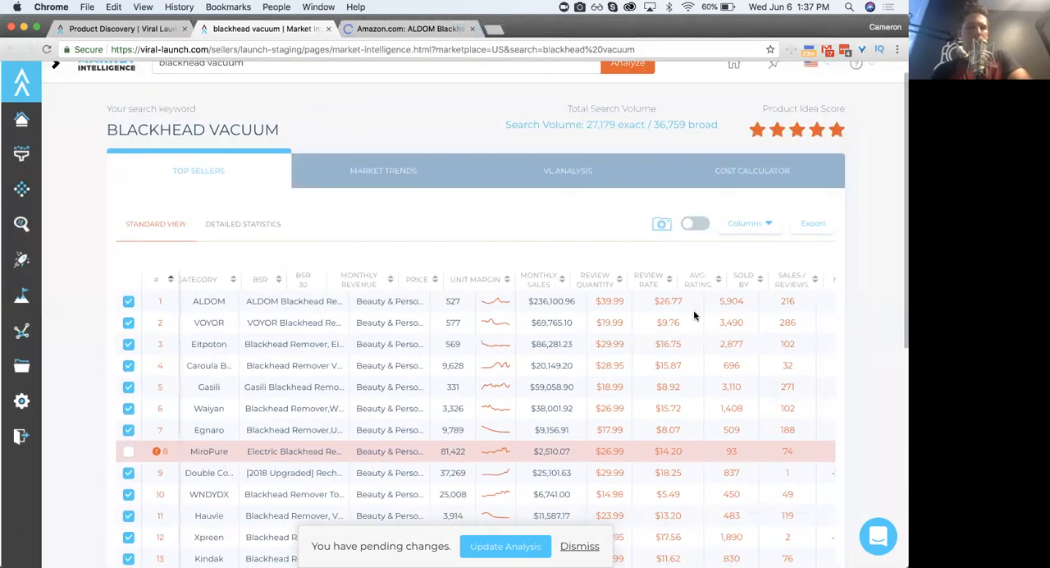
left_click(572, 546)
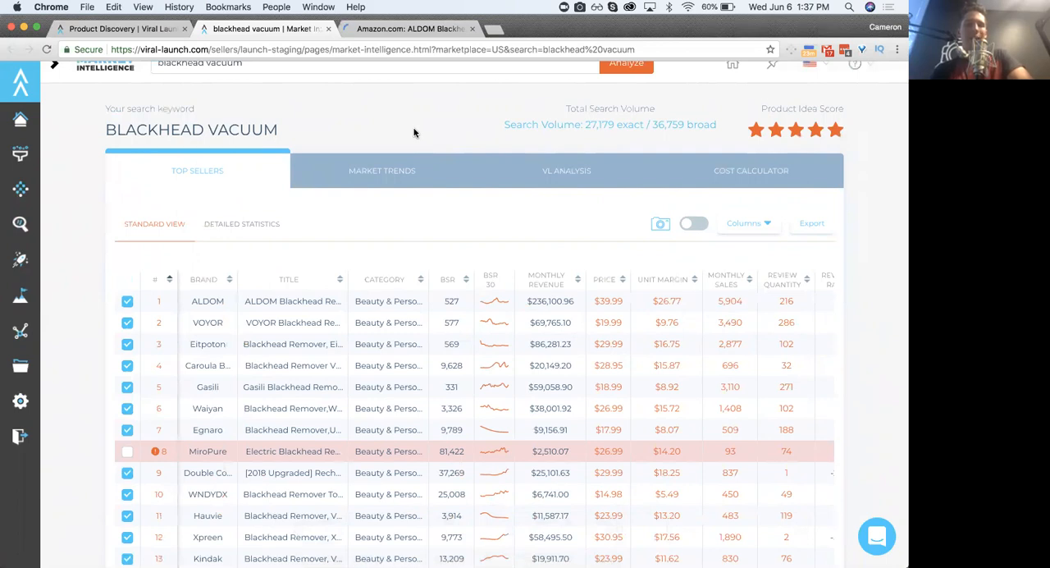
- Review the VL Analysis for blackhead vacuum and close the Amazon product page
left_click(367, 185)
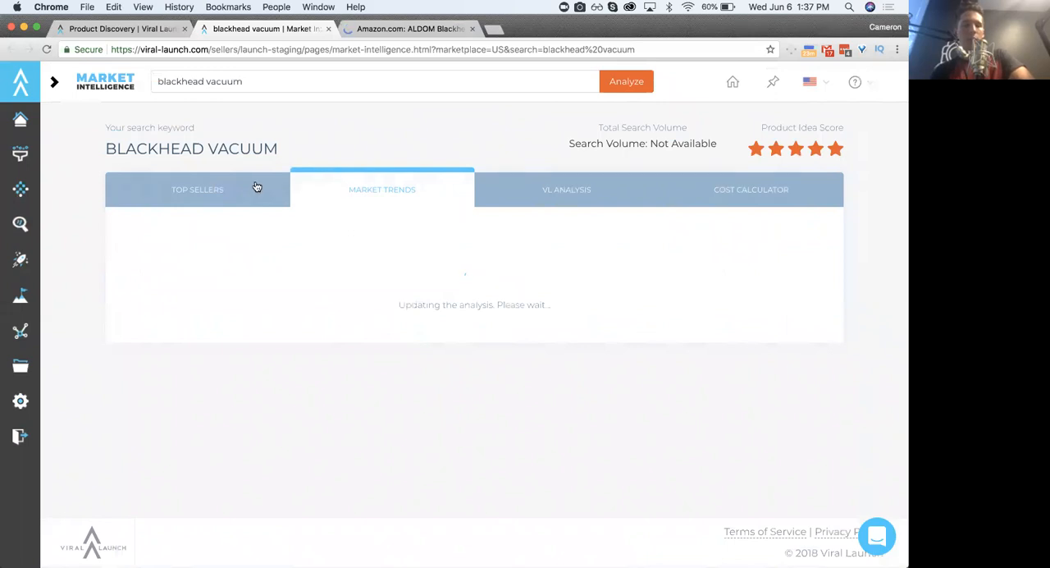
left_click(287, 185)
left_click(298, 186)
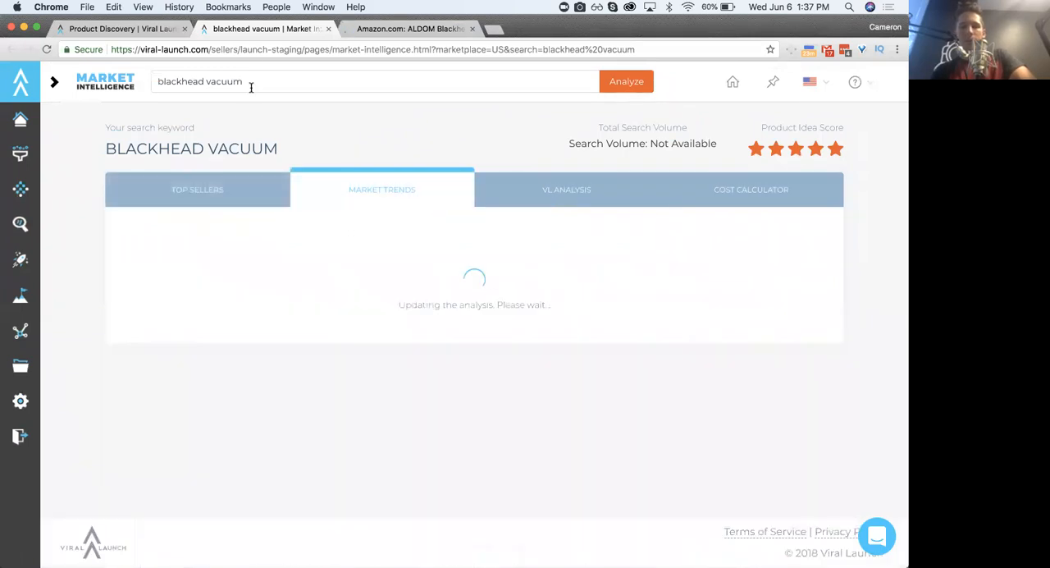
left_click(537, 189)
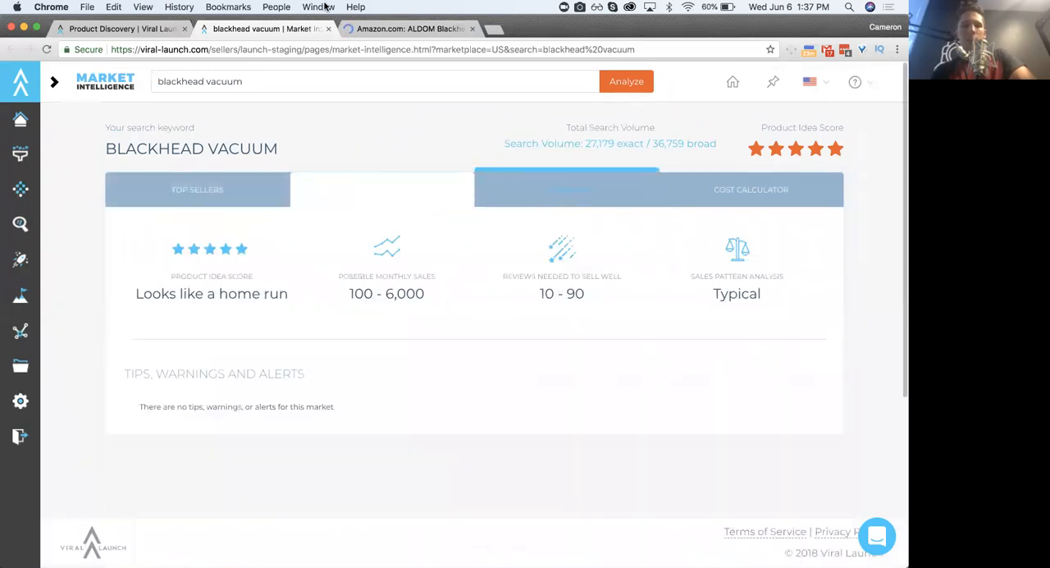
left_click(474, 29)
- Examine the blackhead vacuum market trends for estimated sales, average price and average review count
left_click(359, 184)
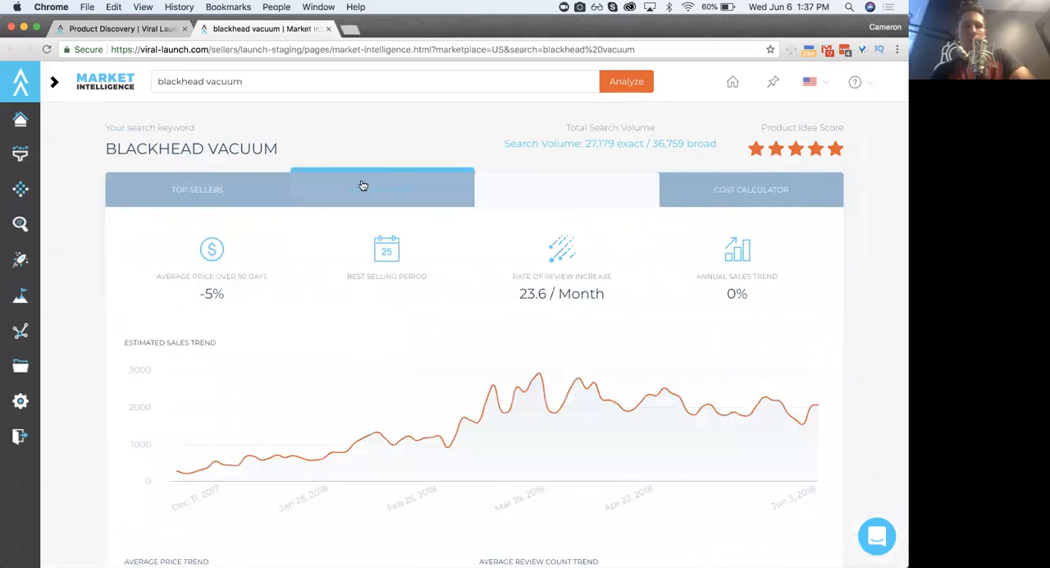
scroll(118, 173, "down", 1)
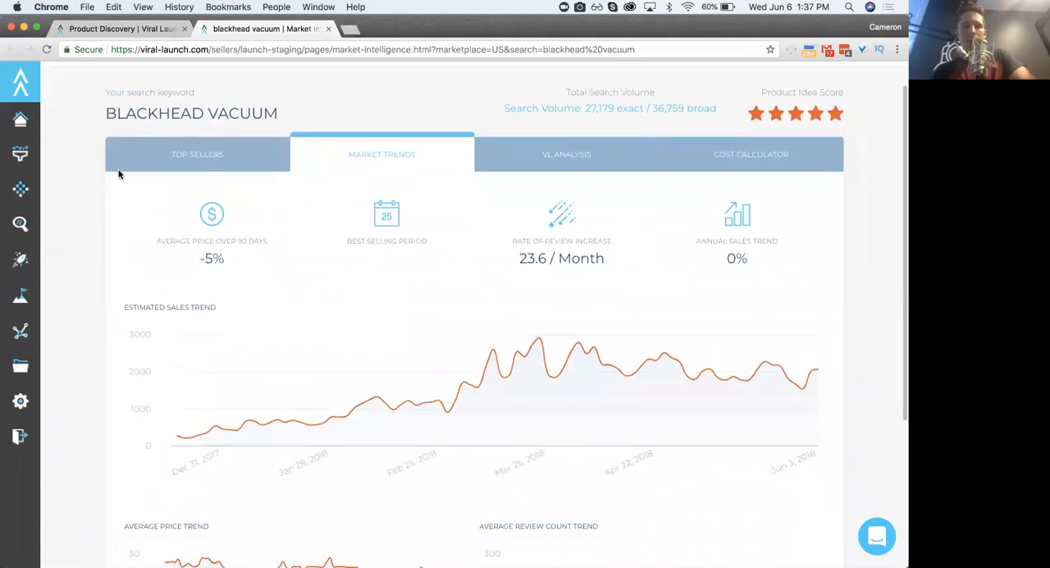
scroll(118, 173, "down", 2)
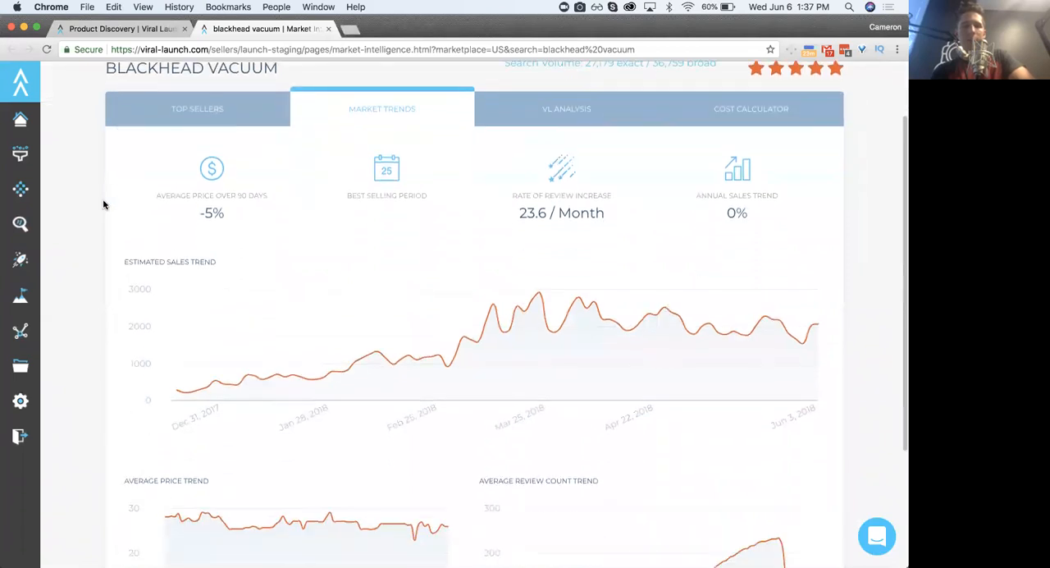
scroll(103, 204, "up", 1)
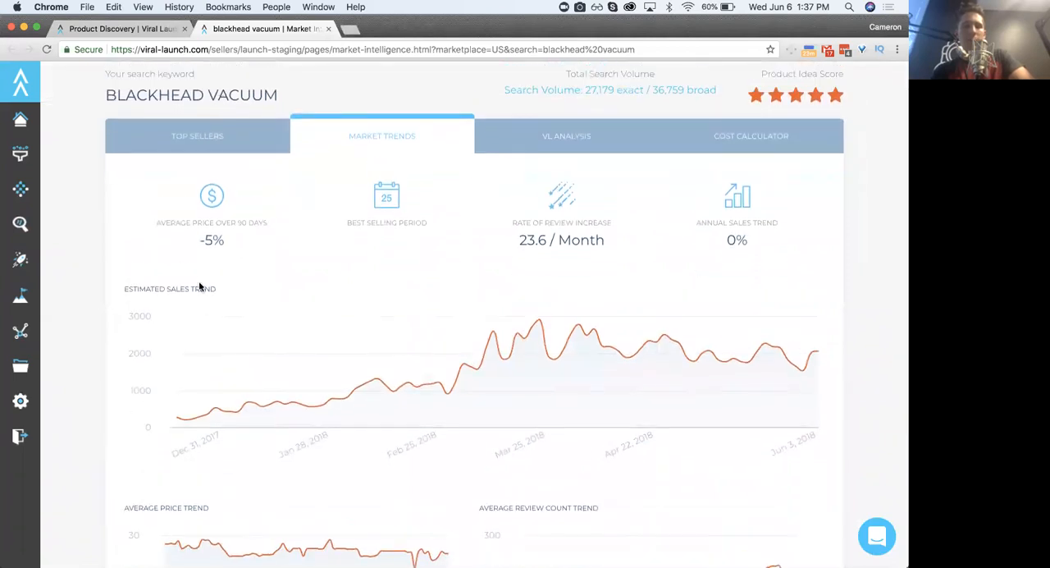
scroll(198, 410, "down", 2)
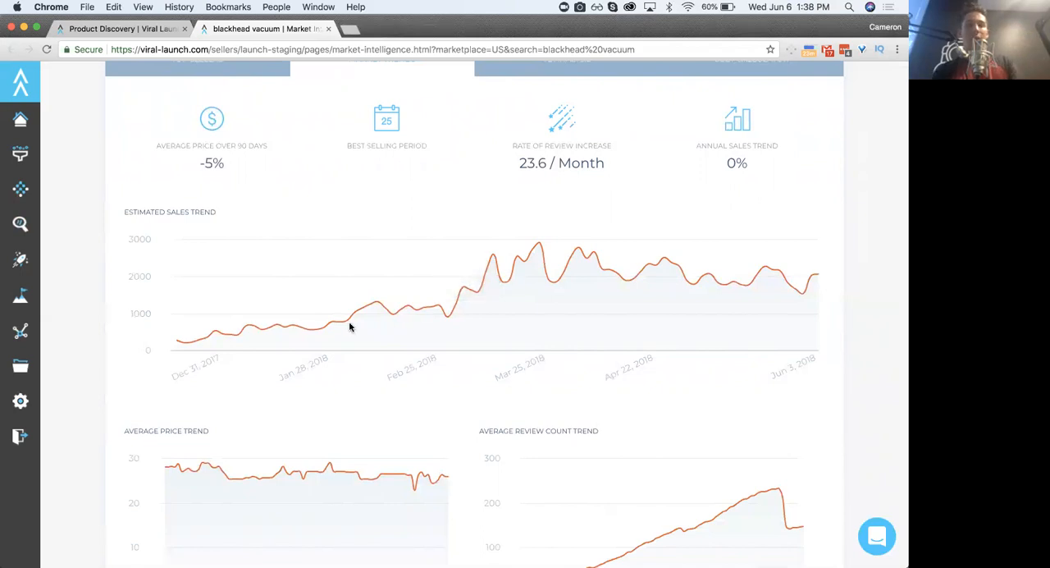
mouse_move(190, 346)
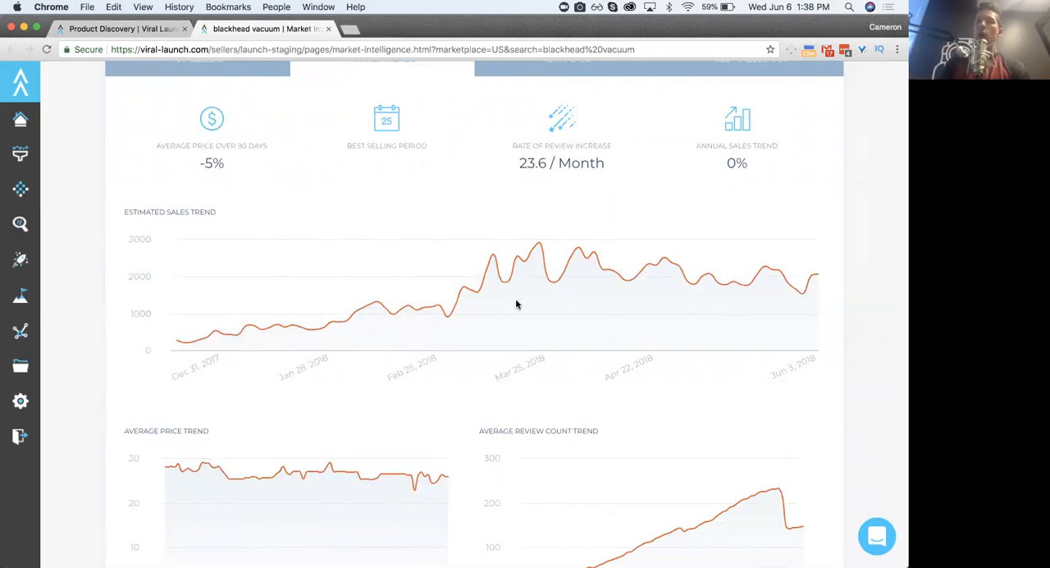
- Inspect the late-May drop in the average review count trend for blackhead vacuum
scroll(477, 328, "down", 3)
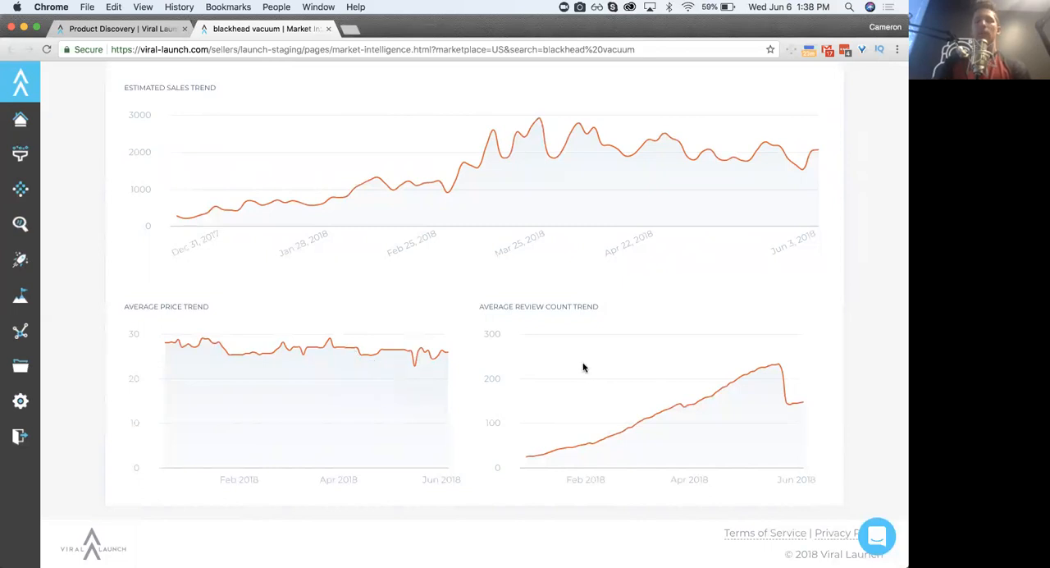
mouse_move(558, 449)
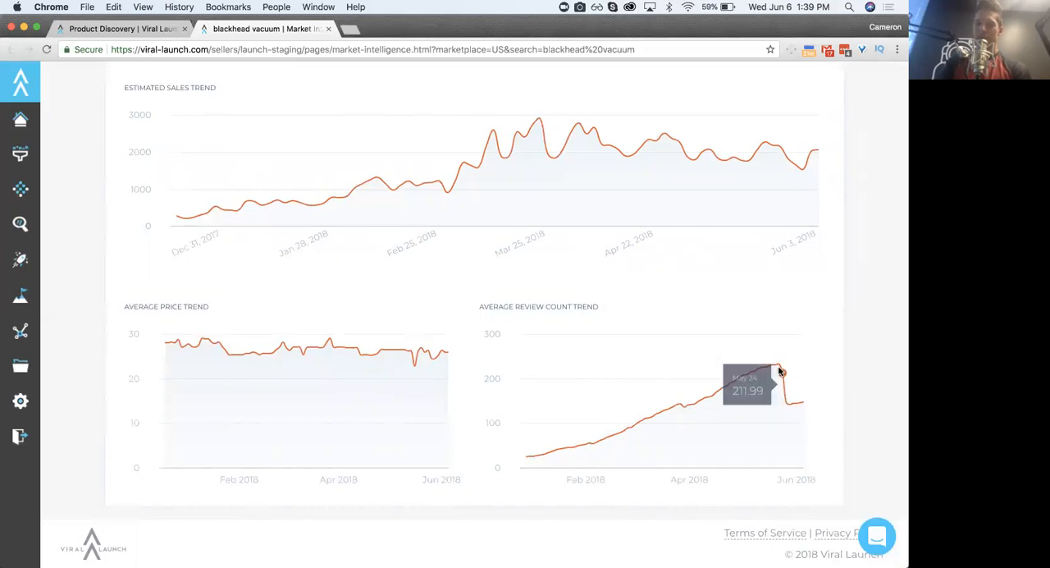
scroll(556, 350, "down", 1)
scroll(556, 350, "up", 5)
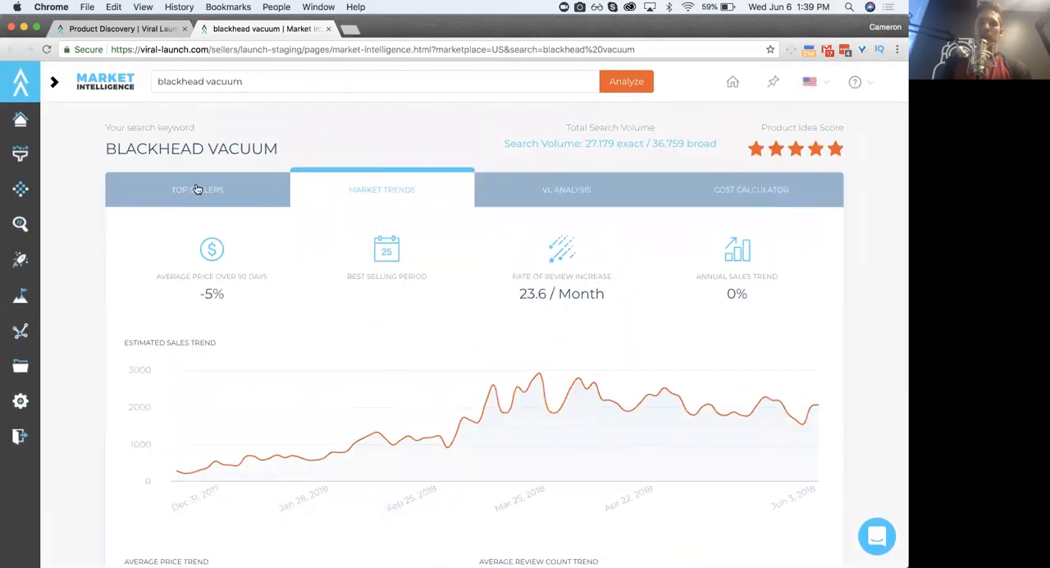
- Go through the blackhead vacuum top sellers, comparing their monthly revenue, monthly sales and review quantities
left_click(197, 190)
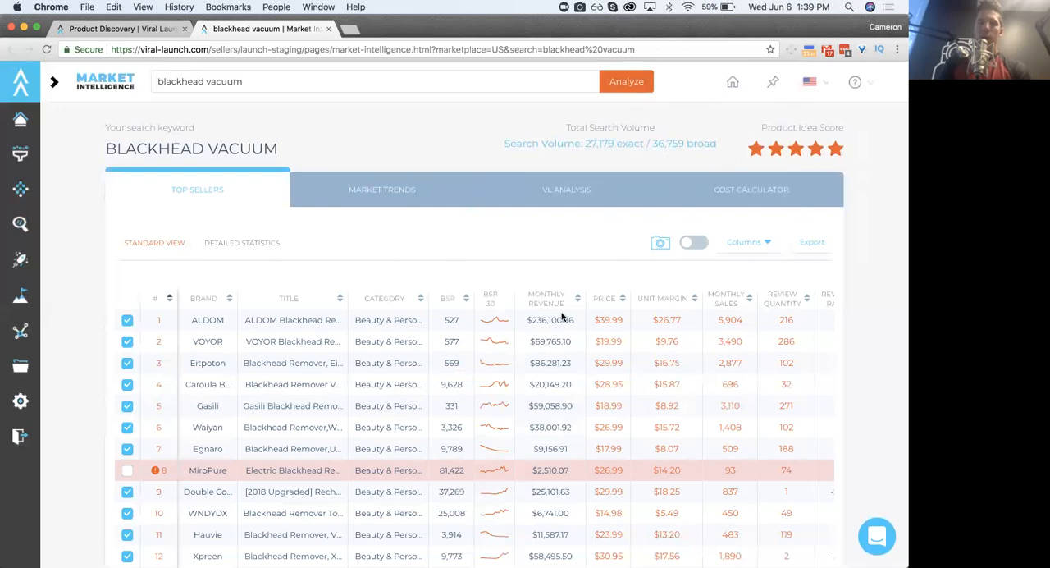
scroll(548, 343, "down", 10)
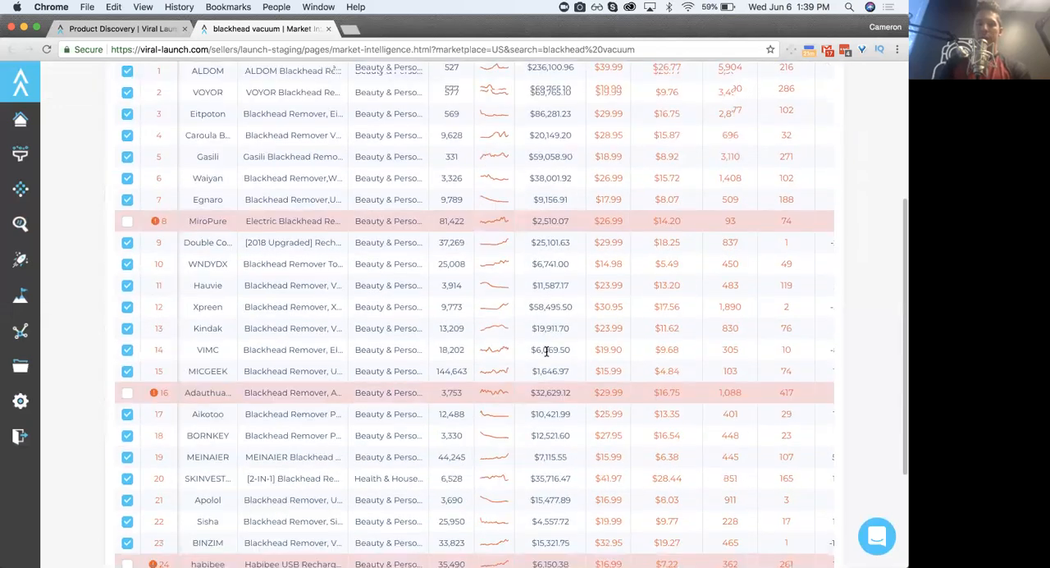
scroll(547, 351, "up", 9)
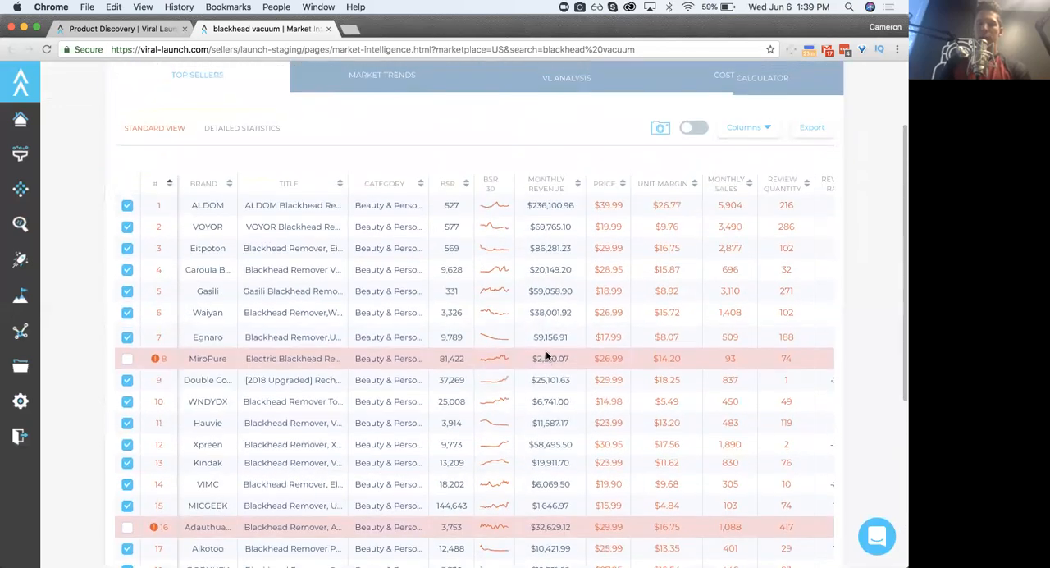
scroll(737, 334, "down", 4)
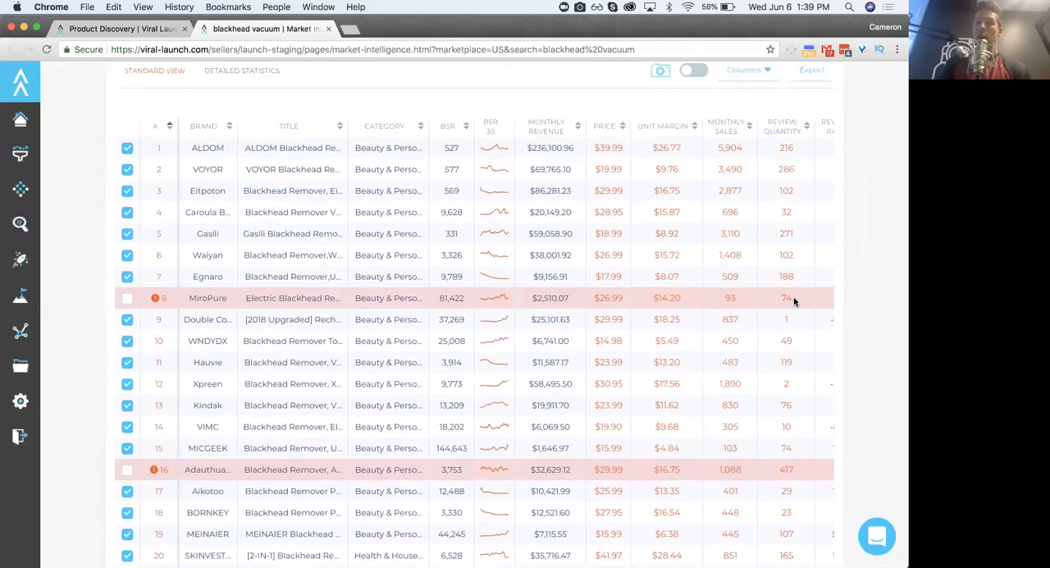
scroll(792, 466, "down", 5)
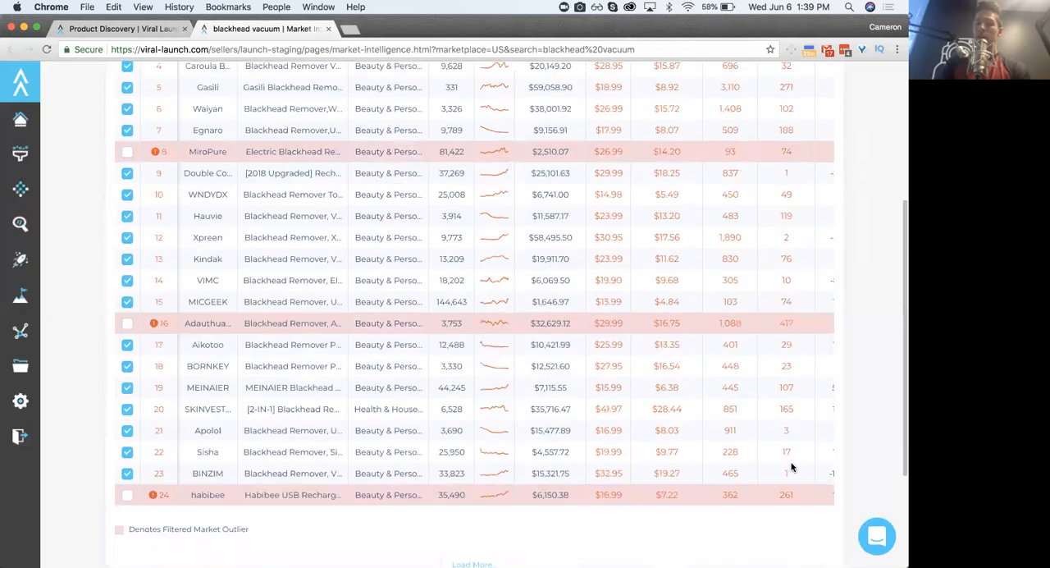
scroll(793, 464, "up", 5)
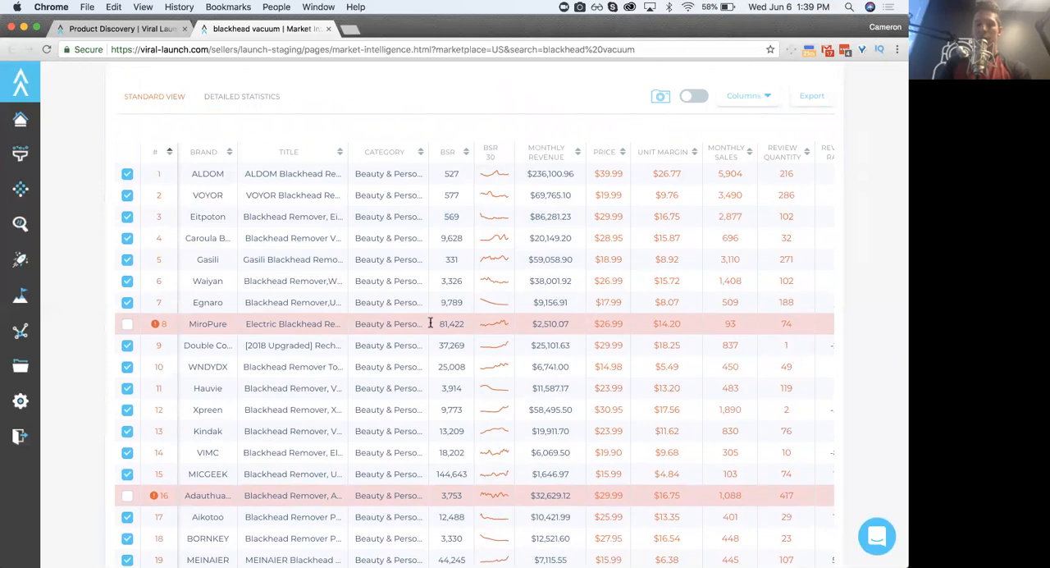
scroll(400, 293, "up", 3)
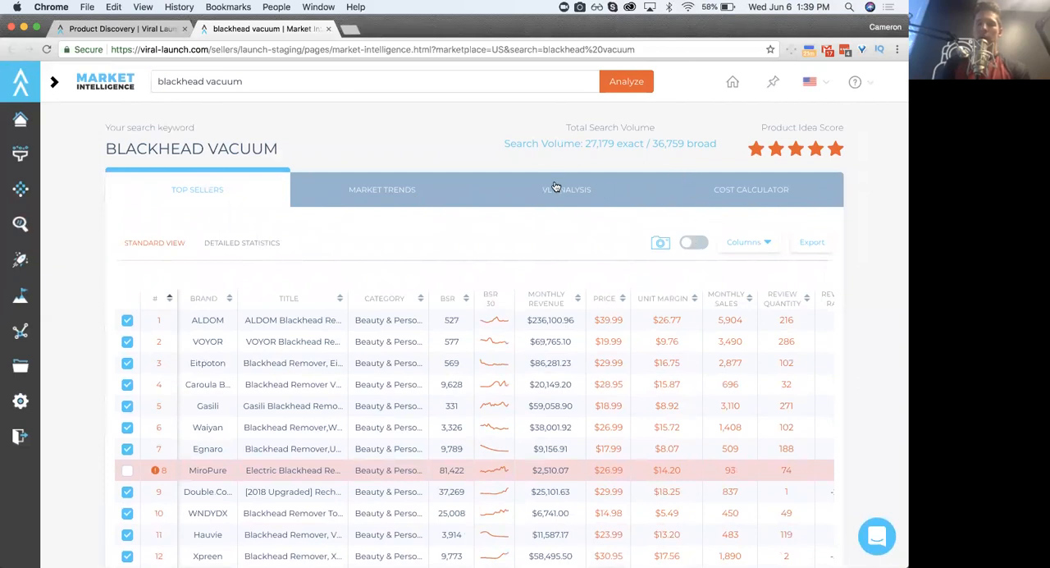
- Review the cost calculator, VL Analysis and market trends for blackhead vacuum, ending on the top sellers list
left_click(770, 191)
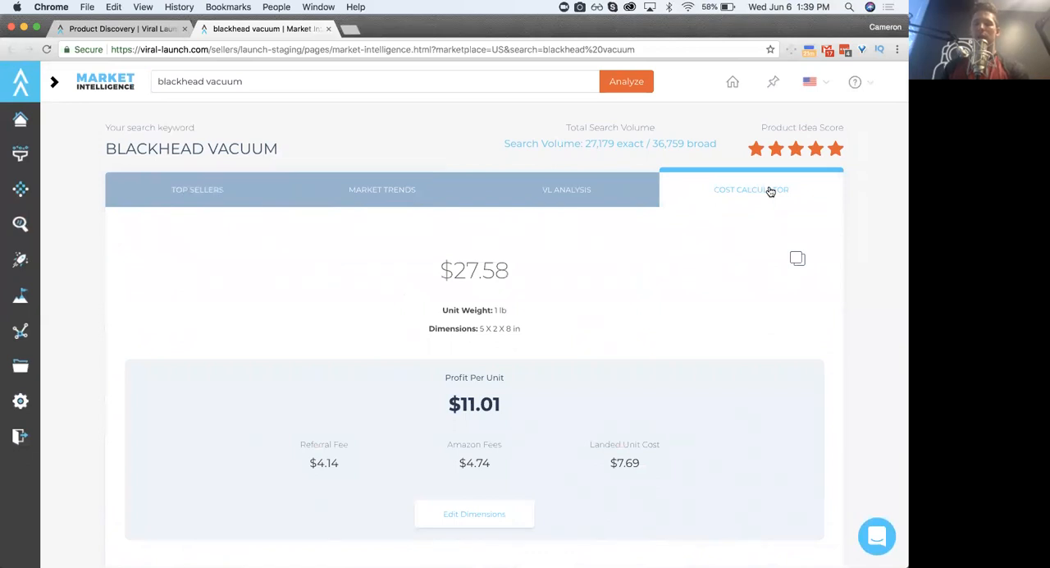
left_click(578, 187)
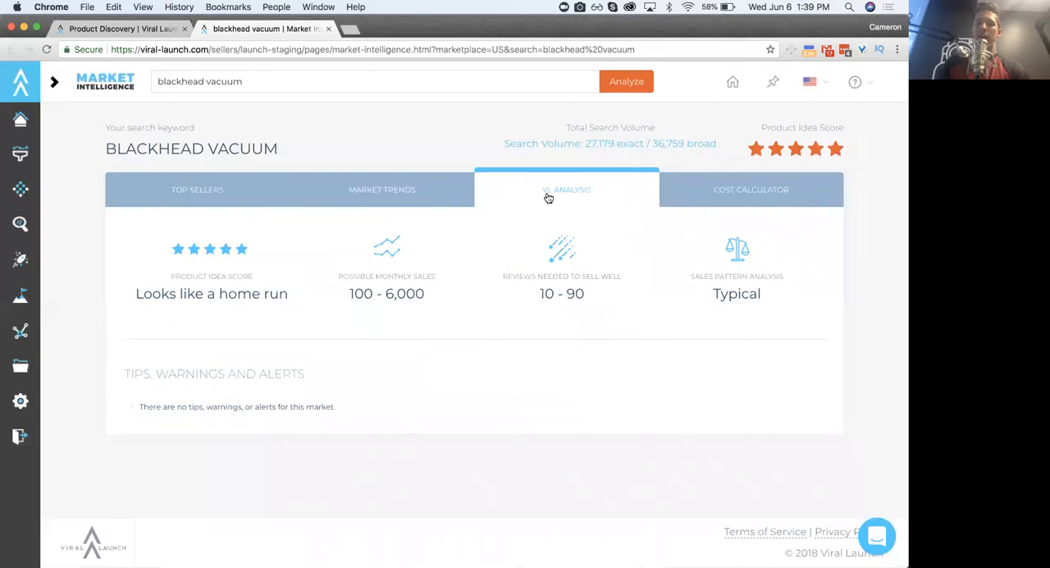
left_click(401, 181)
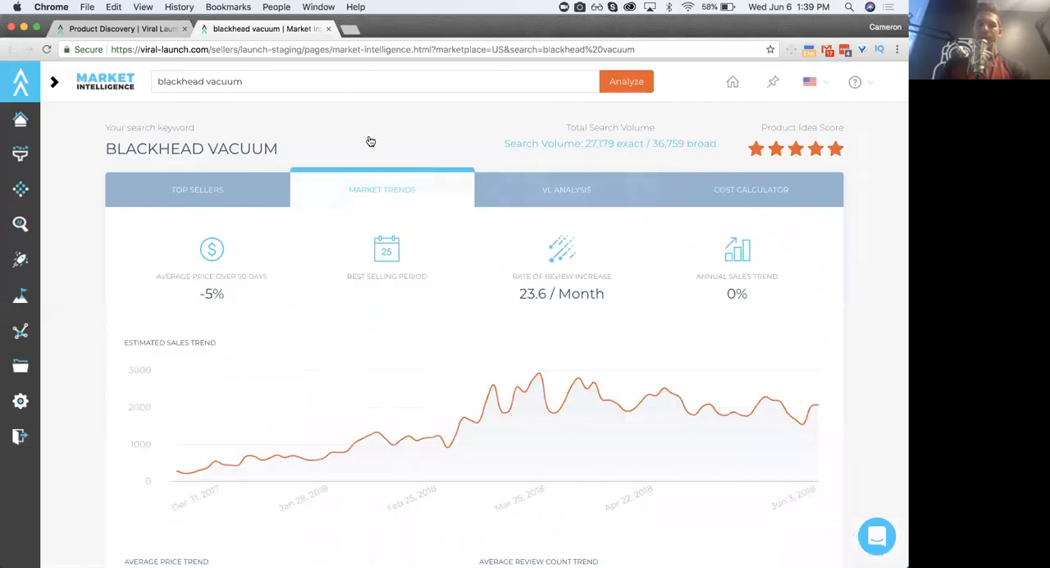
left_click(266, 184)
scroll(527, 309, "down", 5)
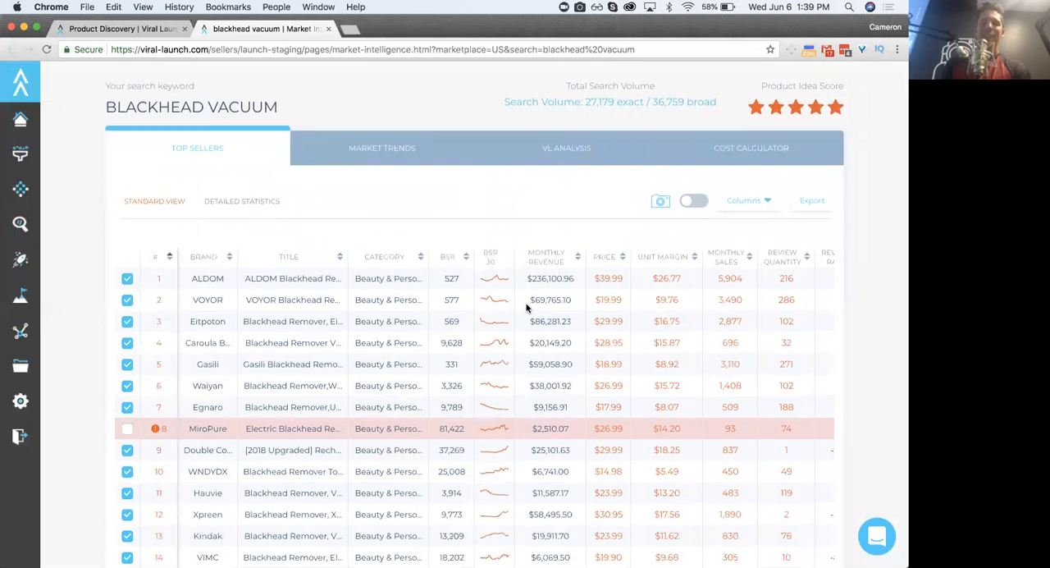
scroll(527, 309, "up", 3)
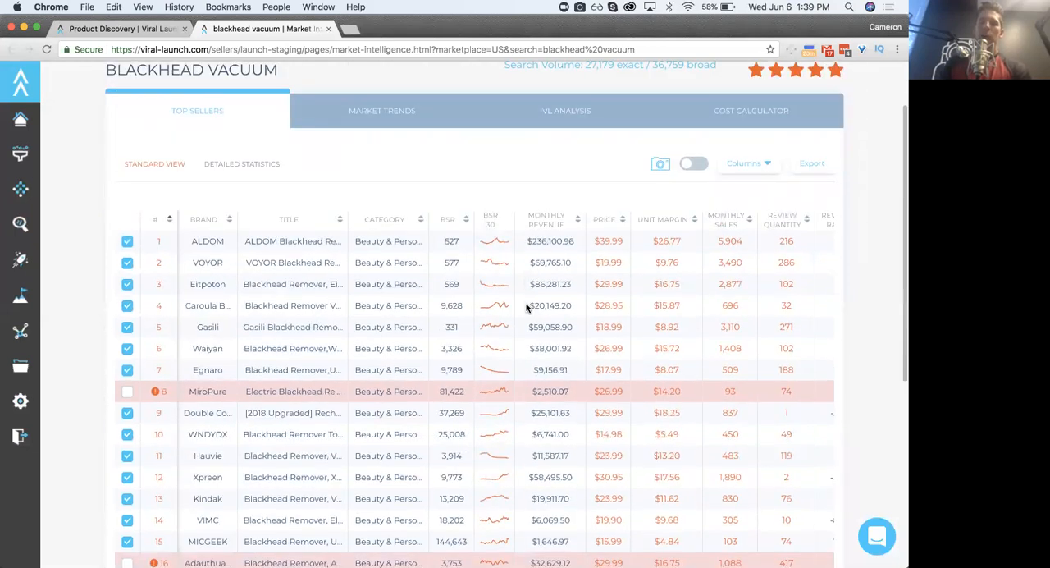
scroll(527, 308, "up", 2)
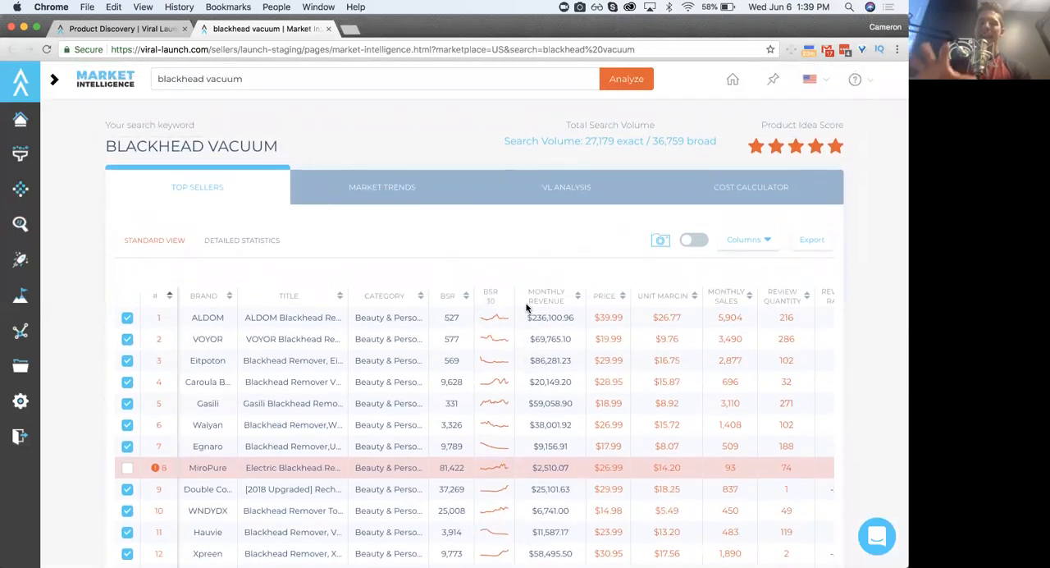
- Go back to the Product Discovery keyword filters and open the Keyword Research search page in a new tab
left_click(136, 28)
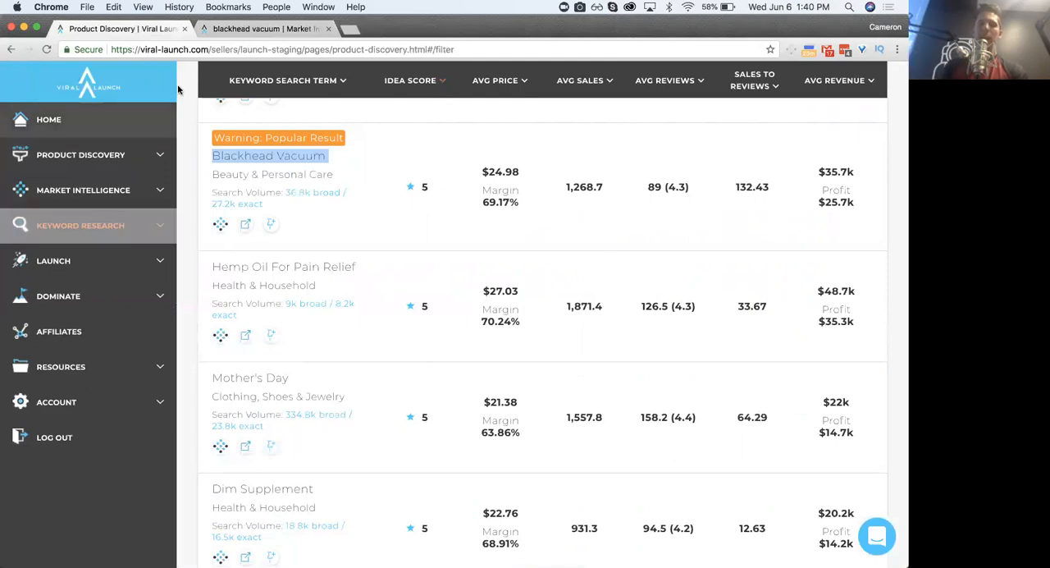
scroll(249, 174, "up", 15)
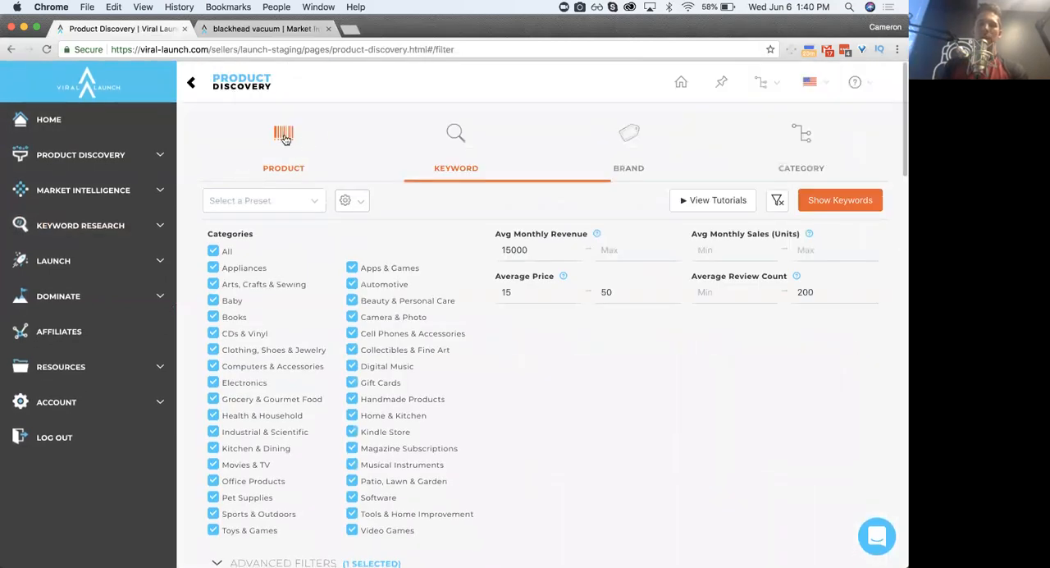
left_click(419, 153)
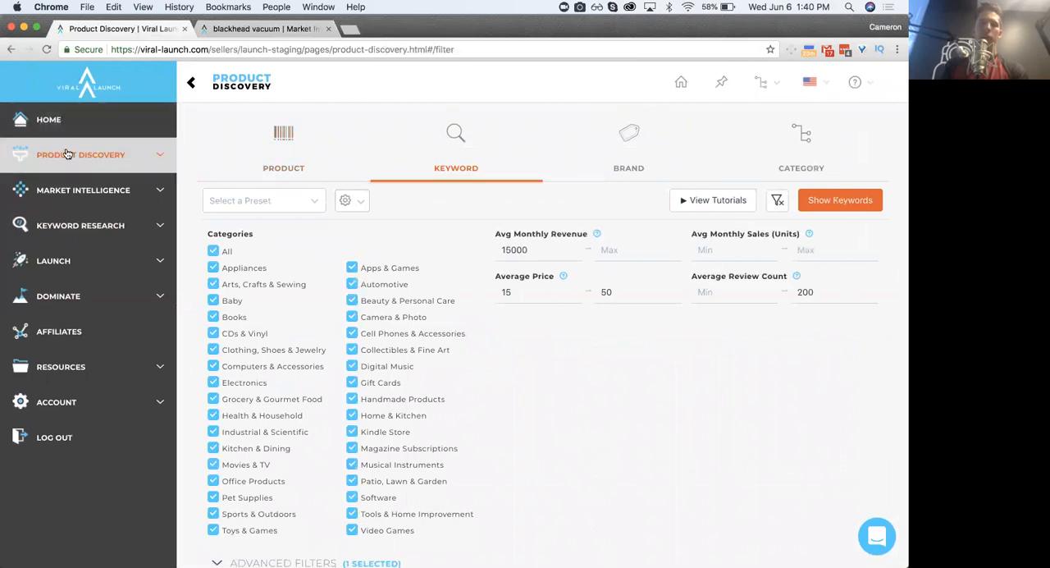
left_click(75, 226)
right_click(59, 260)
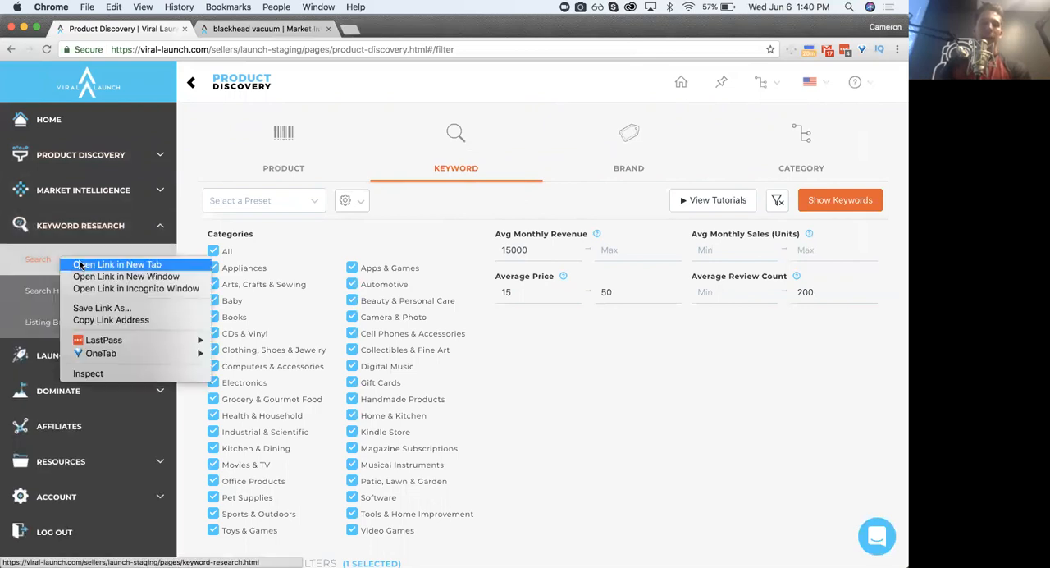
left_click(85, 265)
left_click(264, 29)
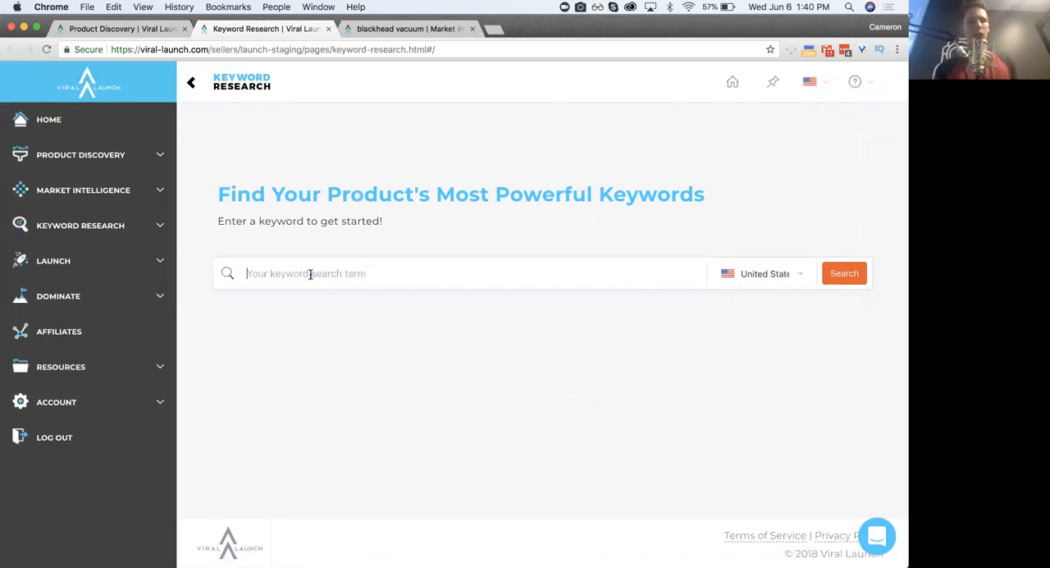
- Copy the keyword BLACKHEAD VACUUM from Market Intelligence and run a Keyword Research search for it
left_click(421, 29)
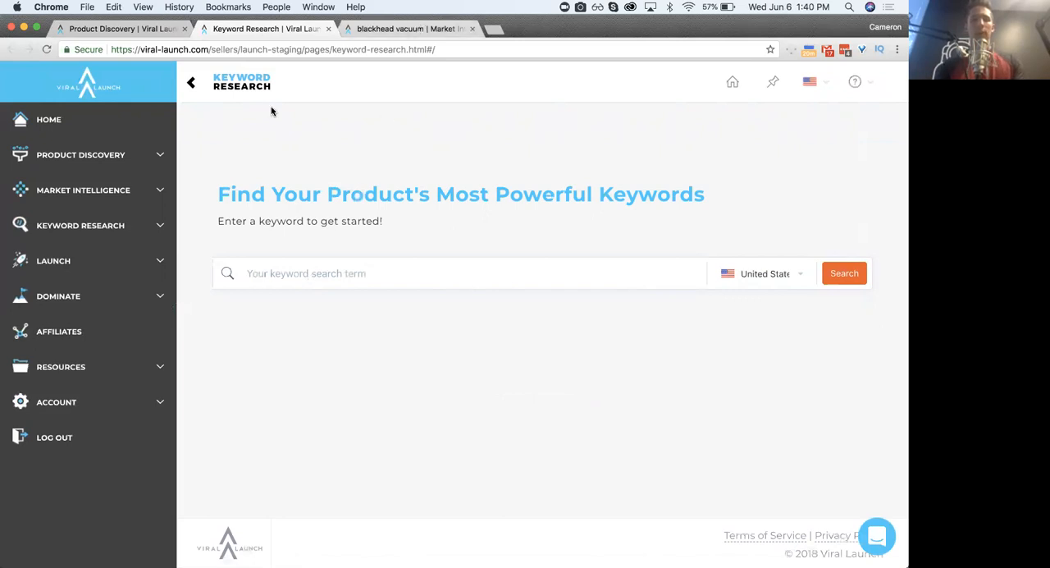
triple_click(201, 145)
key("super+c")
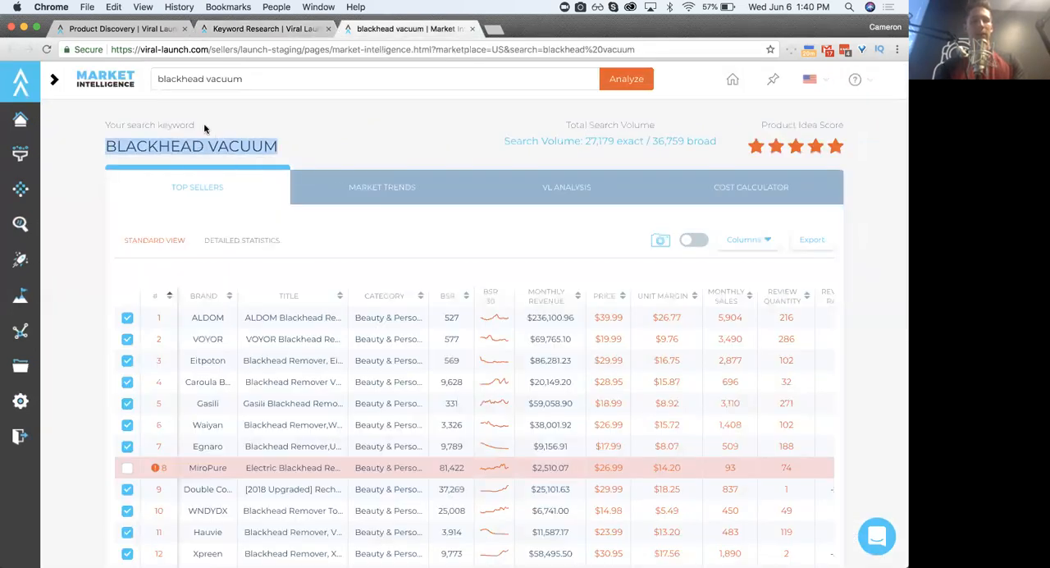
left_click(257, 28)
key("super+v")
left_click(853, 275)
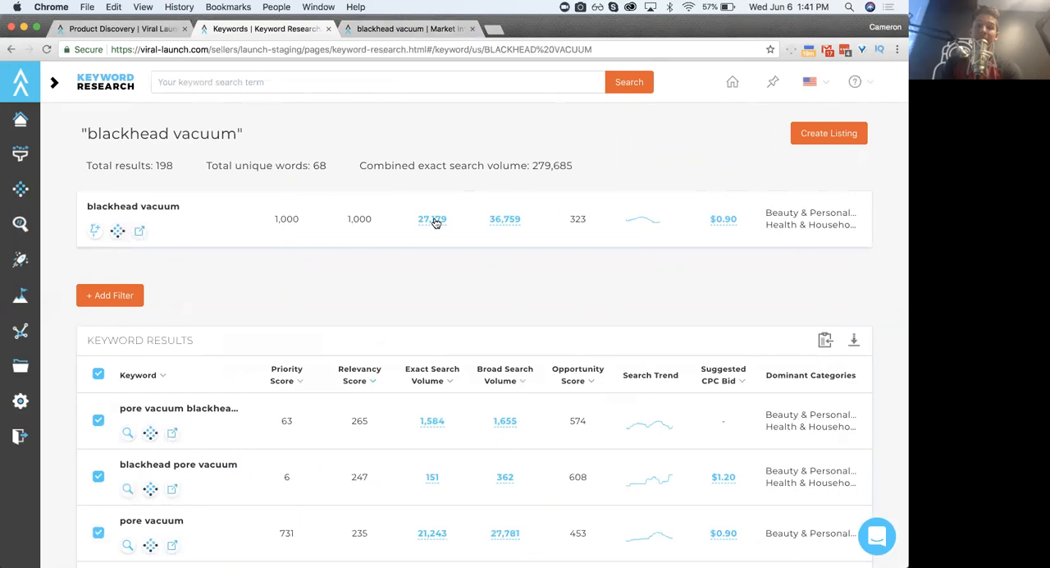
- Sort the blackhead vacuum keyword results by priority score and look through the highest-ranked terms
mouse_move(290, 377)
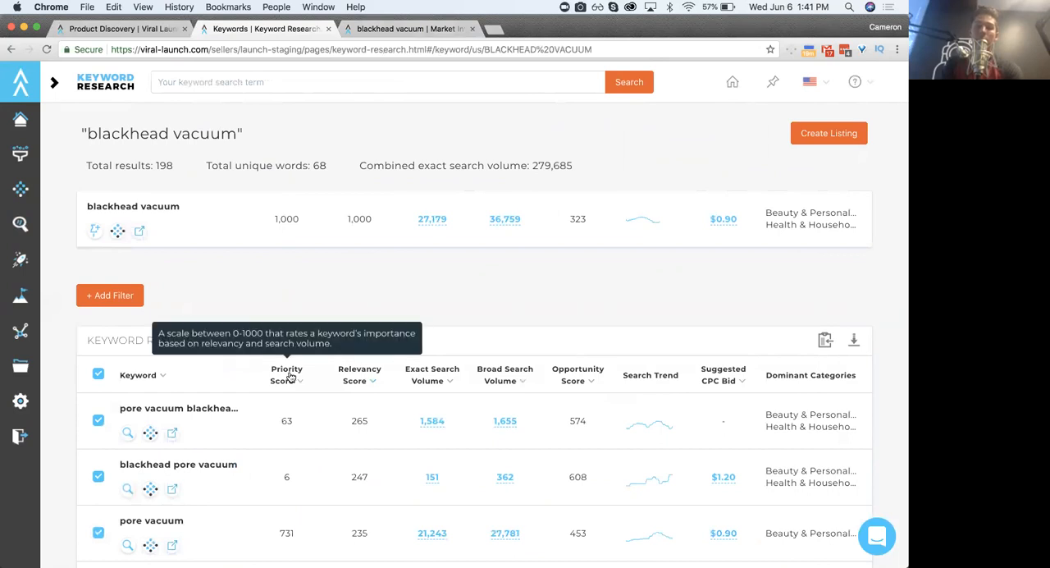
left_click(290, 377)
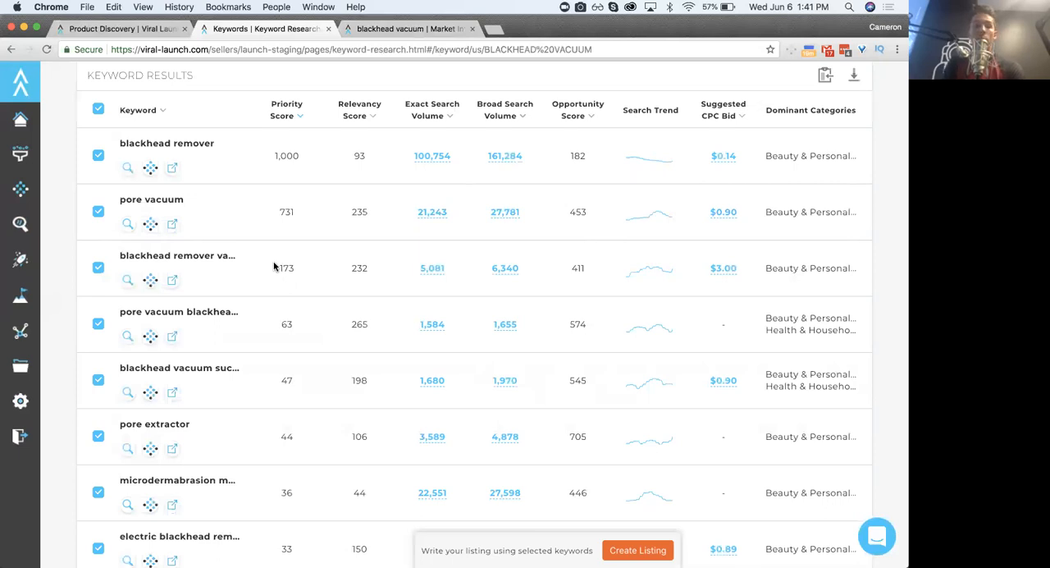
scroll(274, 266, "up", 3)
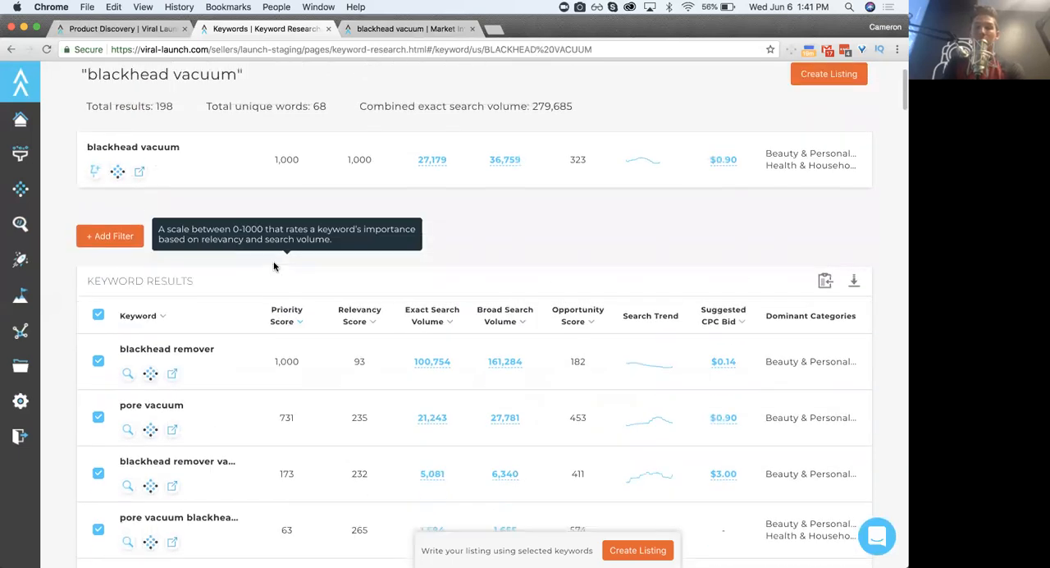
scroll(274, 266, "up", 1)
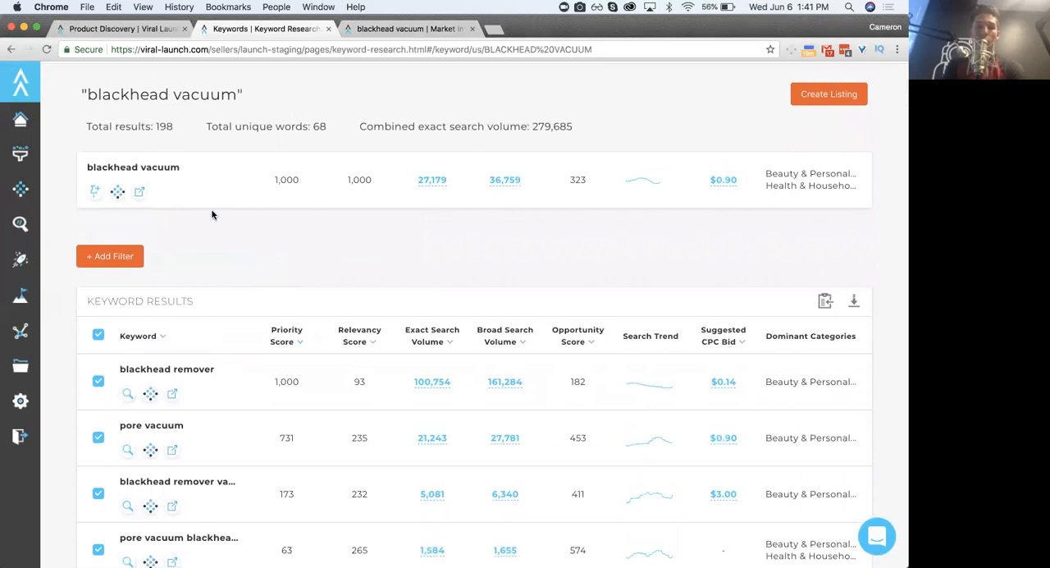
- Compare the searched term blackhead vacuum with the related keyword blackhead remover by highlighting their names
triple_click(164, 168)
left_click(132, 167)
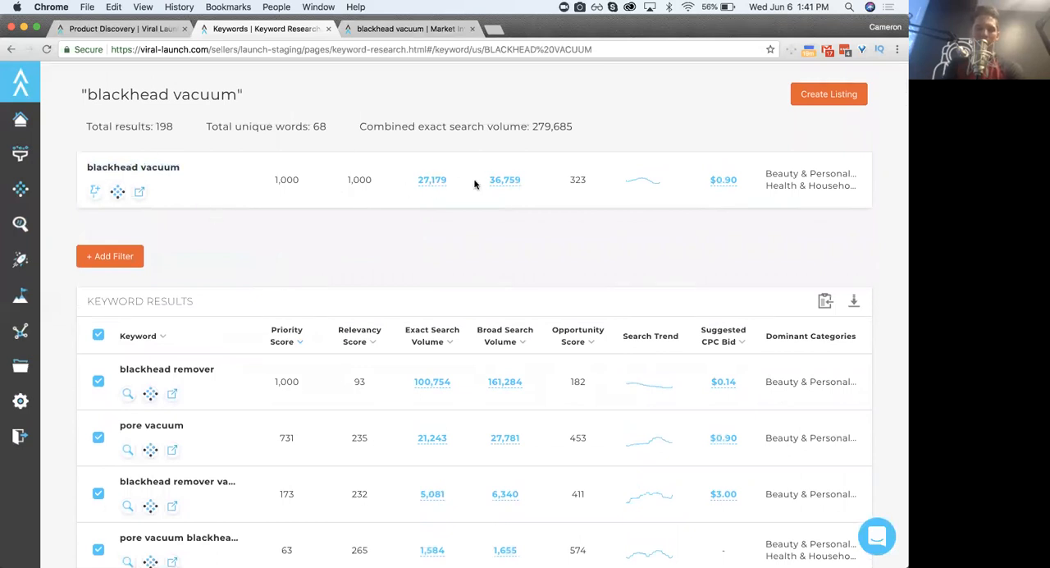
double_click(150, 368)
left_click_drag(150, 368, 195, 369)
left_click(195, 368)
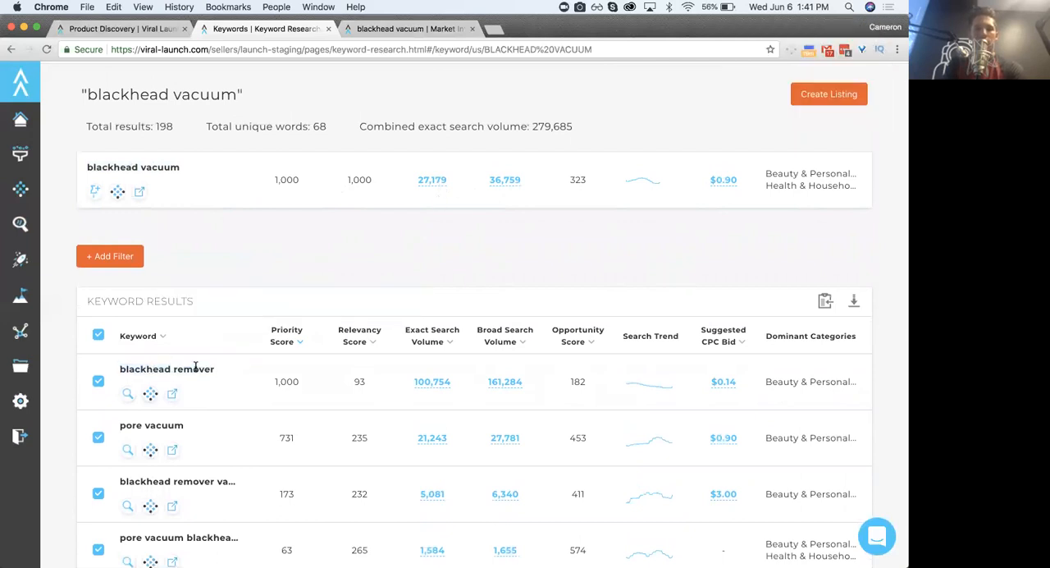
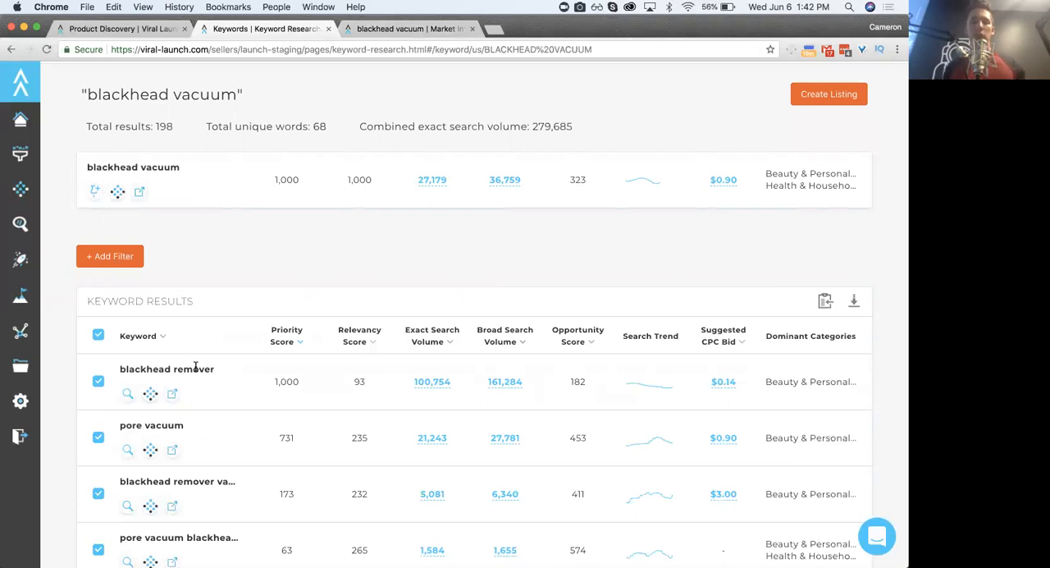
- Highlight the related keyword blackhead remover and check its search volume against the searched term blackhead vacuum
double_click(193, 368)
triple_click(167, 368)
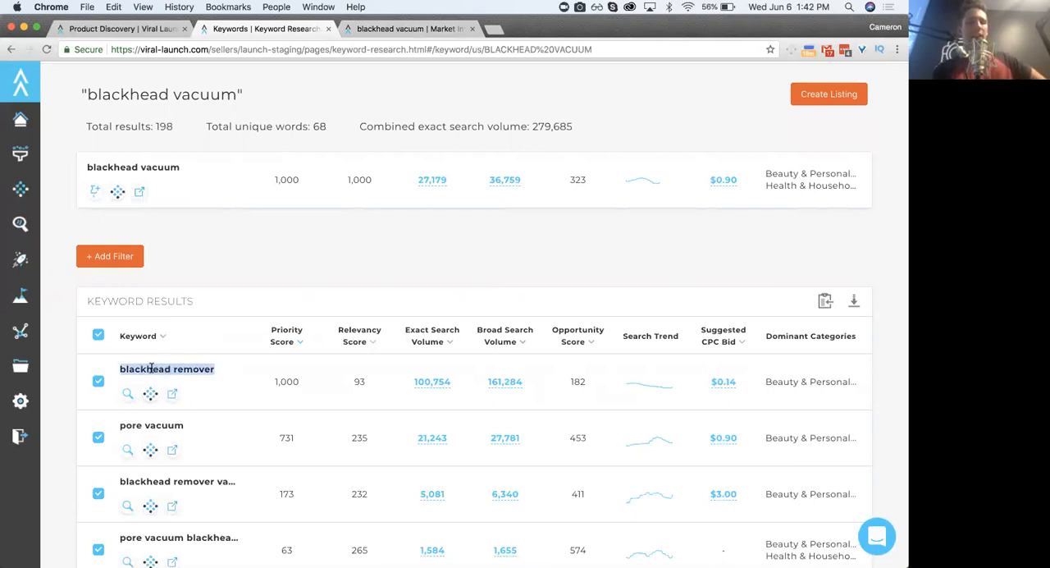
left_click(151, 368)
triple_click(158, 368)
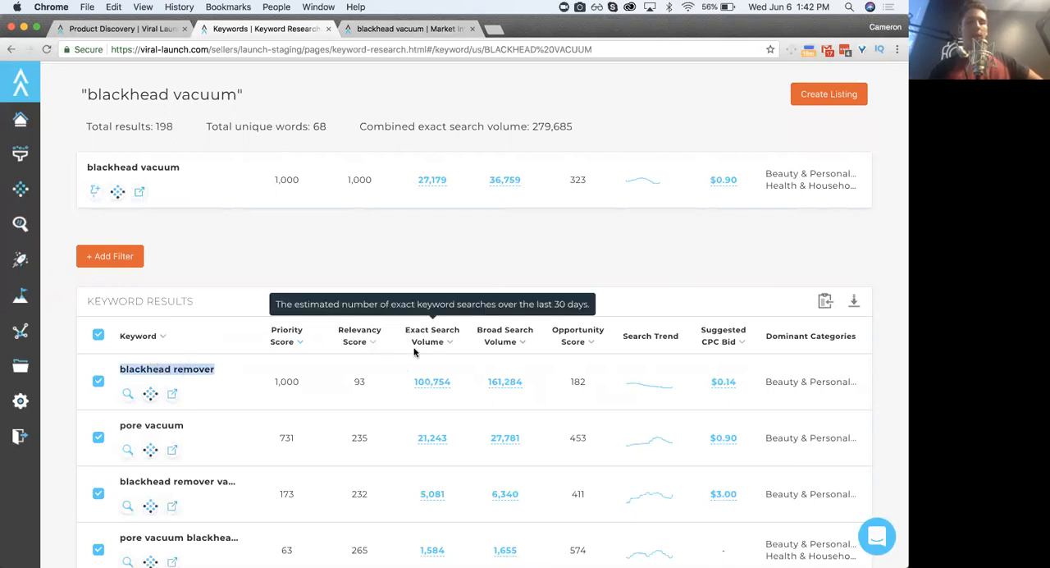
left_click(164, 364)
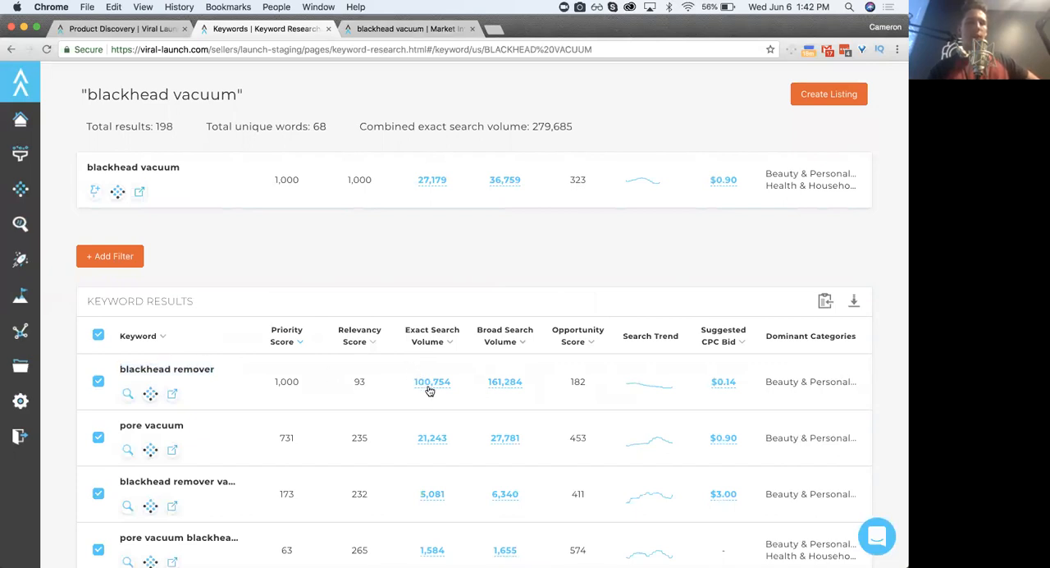
triple_click(130, 172)
left_click(336, 140)
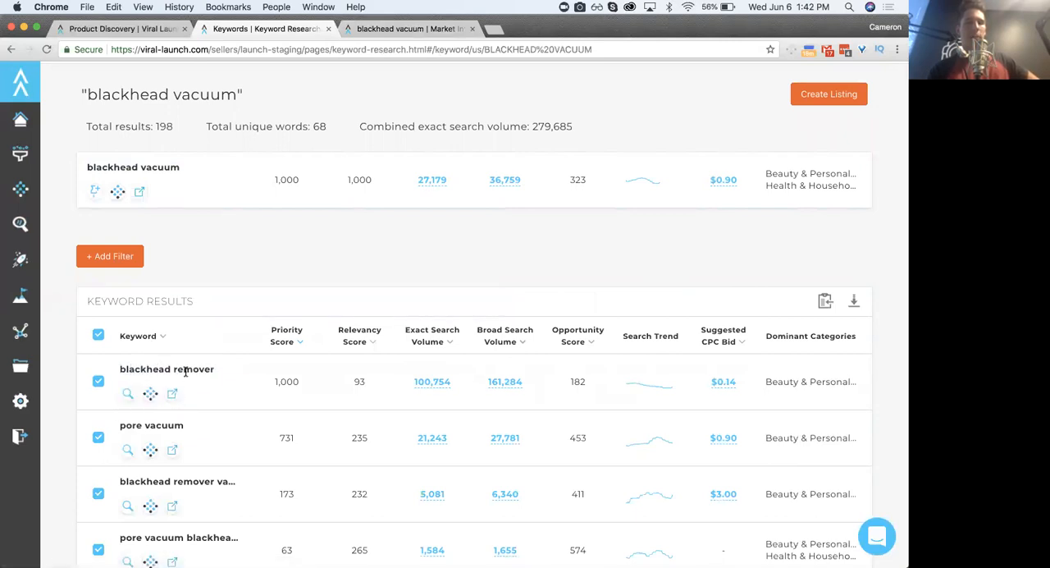
- Open the Amazon search results for blackhead remover from its keyword row and examine the kinds of products listed
left_click(172, 395)
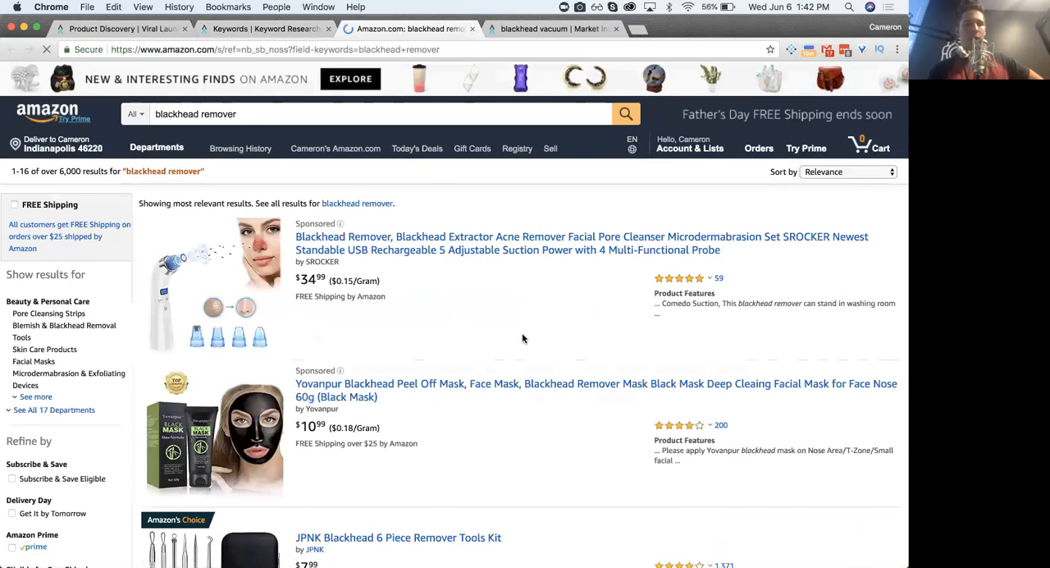
scroll(522, 337, "down", 4)
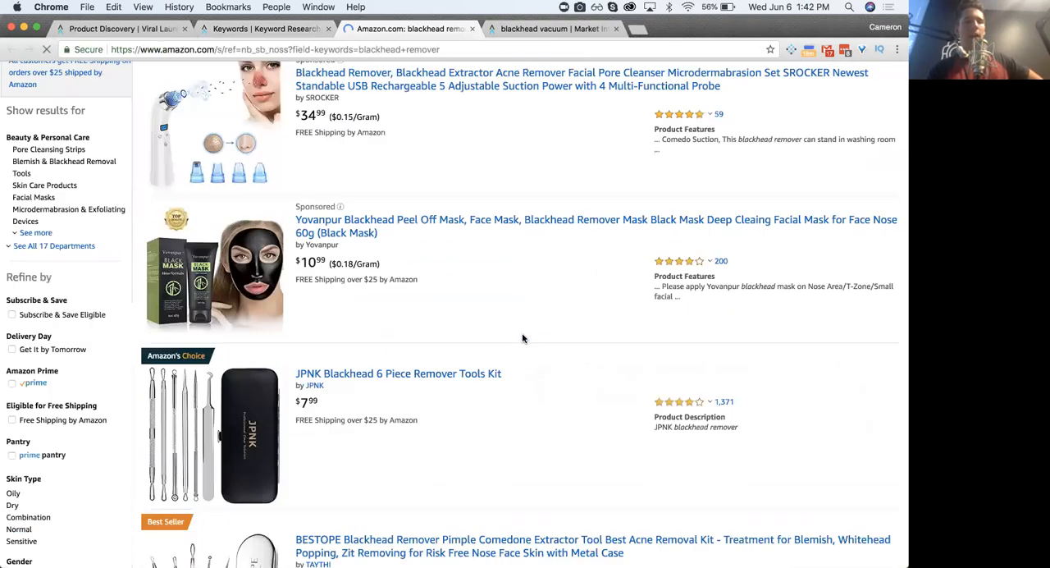
scroll(523, 337, "down", 5)
scroll(523, 337, "down", 6)
scroll(523, 337, "down", 8)
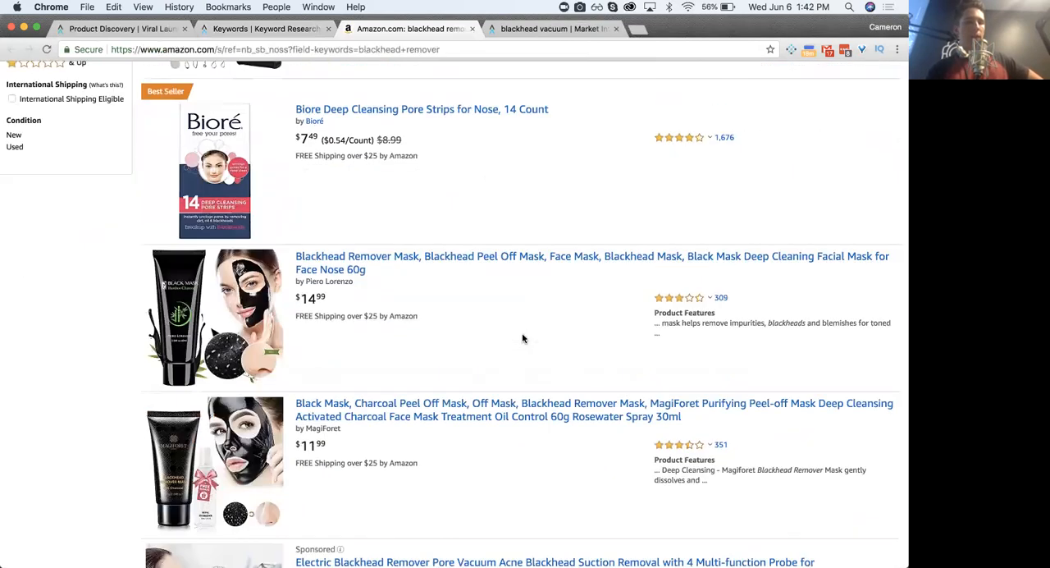
scroll(522, 337, "down", 8)
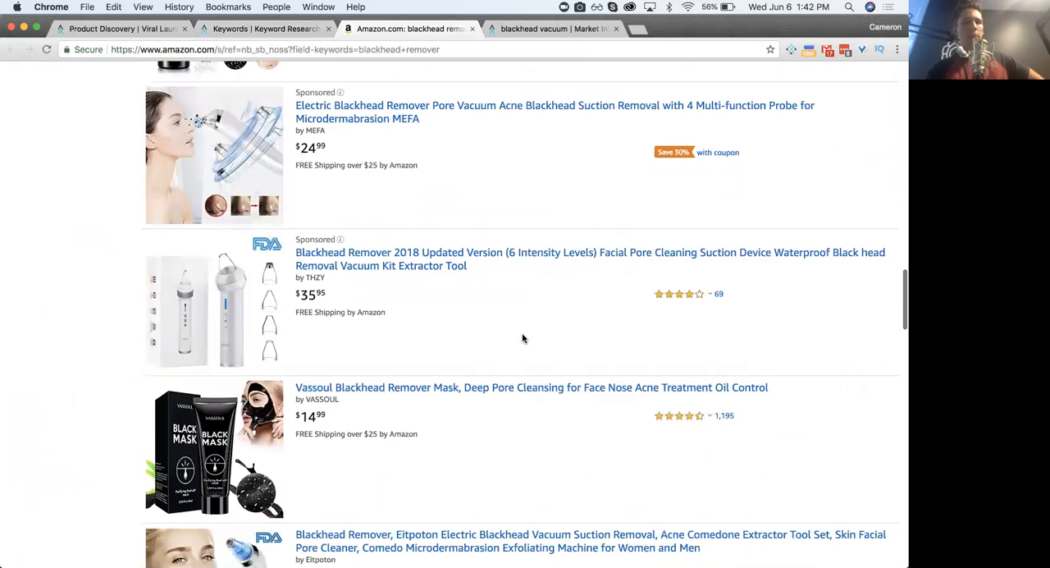
scroll(461, 270, "down", 2)
scroll(407, 241, "up", 1)
scroll(406, 241, "down", 3)
scroll(406, 241, "up", 15)
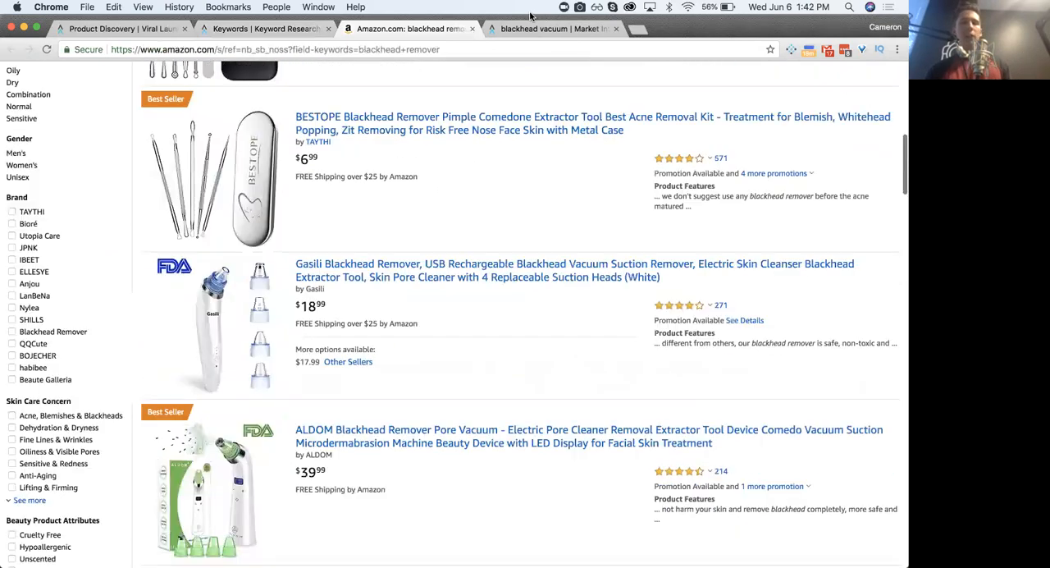
- Review the top sellers for blackhead vacuum in Market Intelligence
left_click(548, 28)
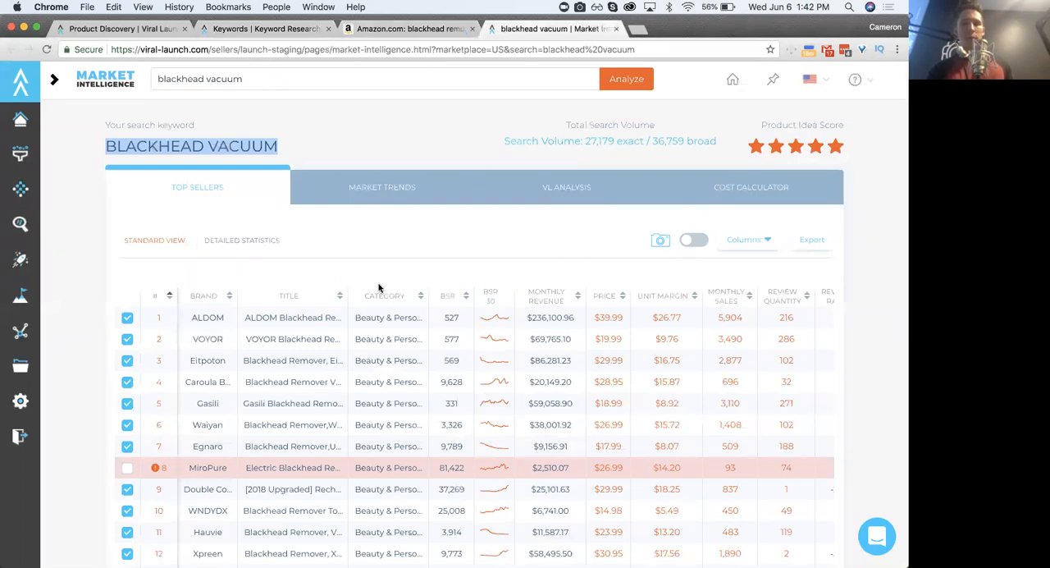
scroll(379, 287, "down", 10)
scroll(379, 287, "up", 10)
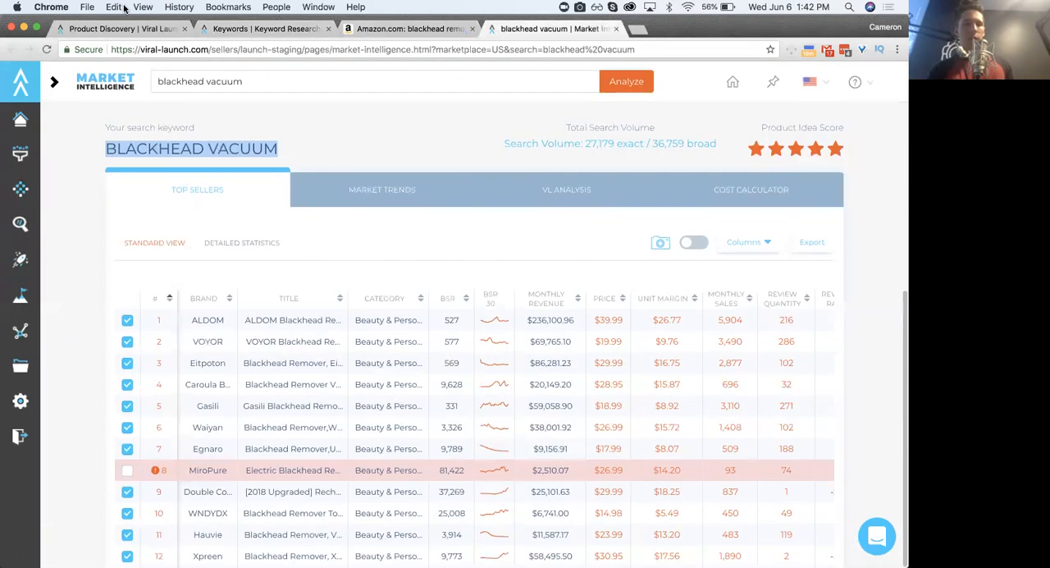
- Open the Amazon search results for blackhead vacuum from Product Discovery and place their tab just after Keyword Research
left_click(123, 28)
scroll(291, 309, "down", 3)
scroll(289, 306, "down", 7)
left_click(215, 402)
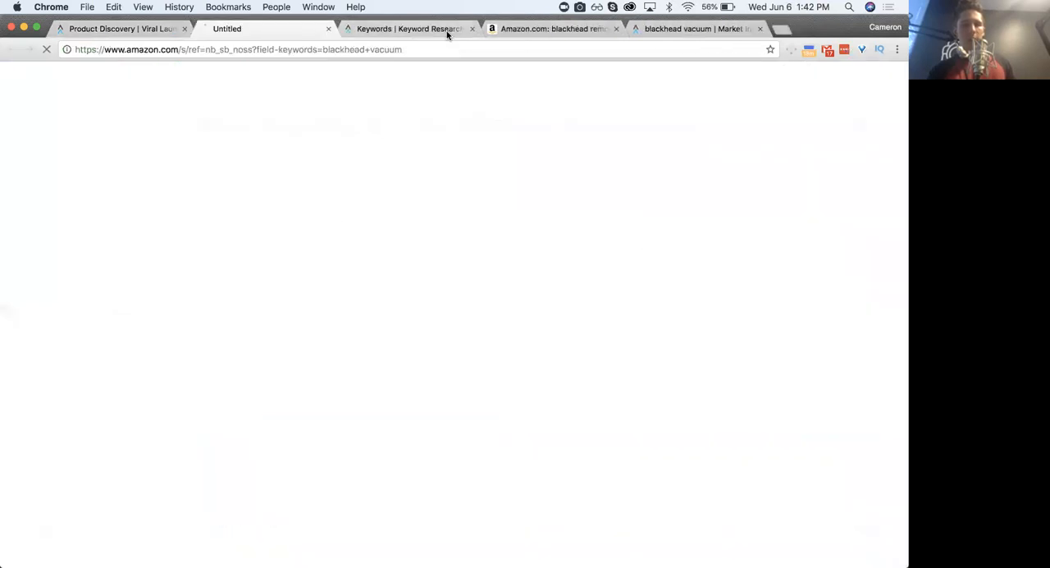
left_click_drag(281, 28, 380, 25)
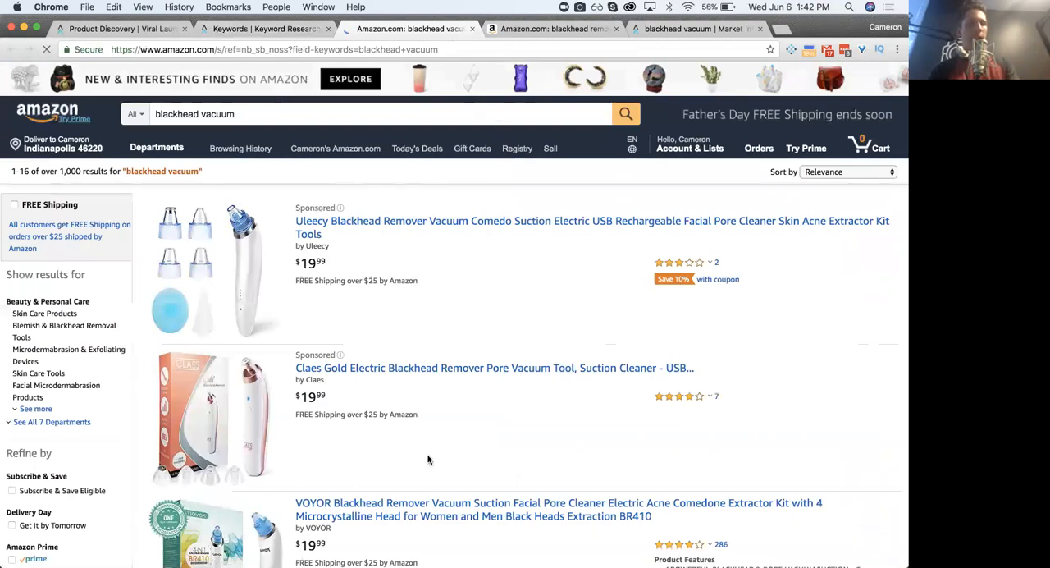
- Look through the Amazon listings for blackhead vacuum to see which product types they contain
scroll(427, 460, "down", 10)
scroll(427, 459, "down", 15)
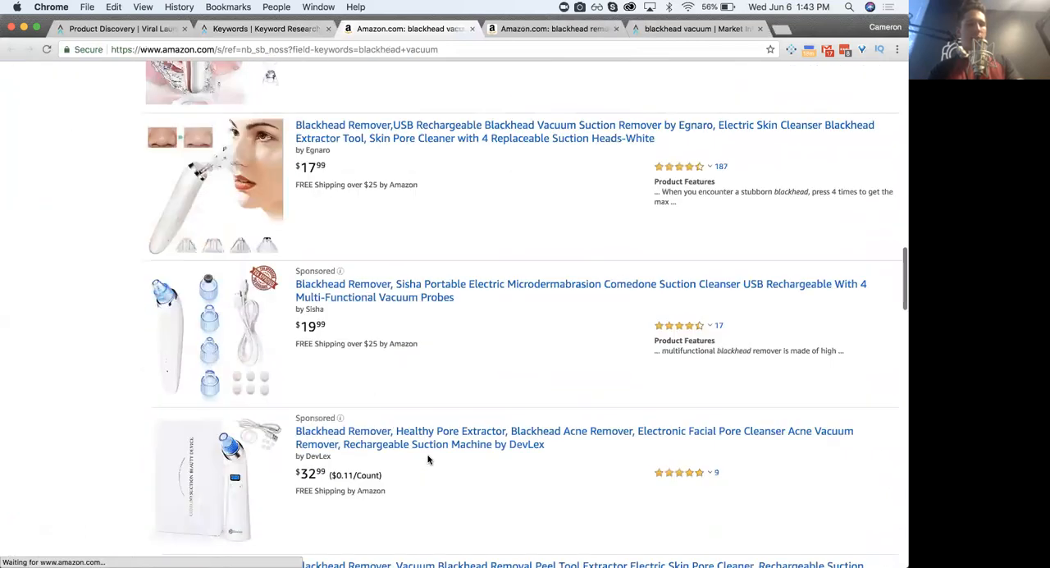
scroll(427, 459, "down", 5)
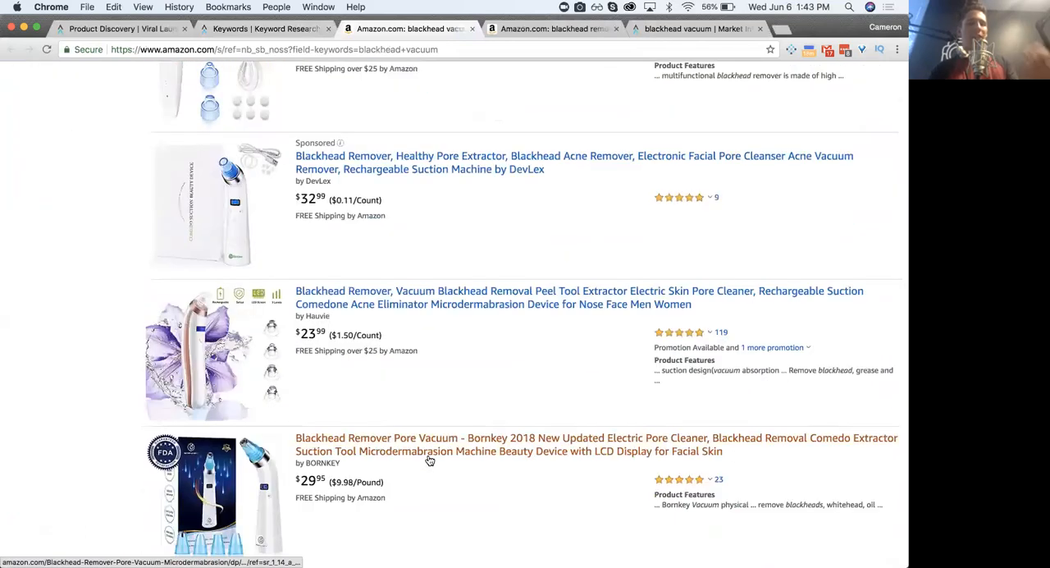
scroll(428, 460, "down", 5)
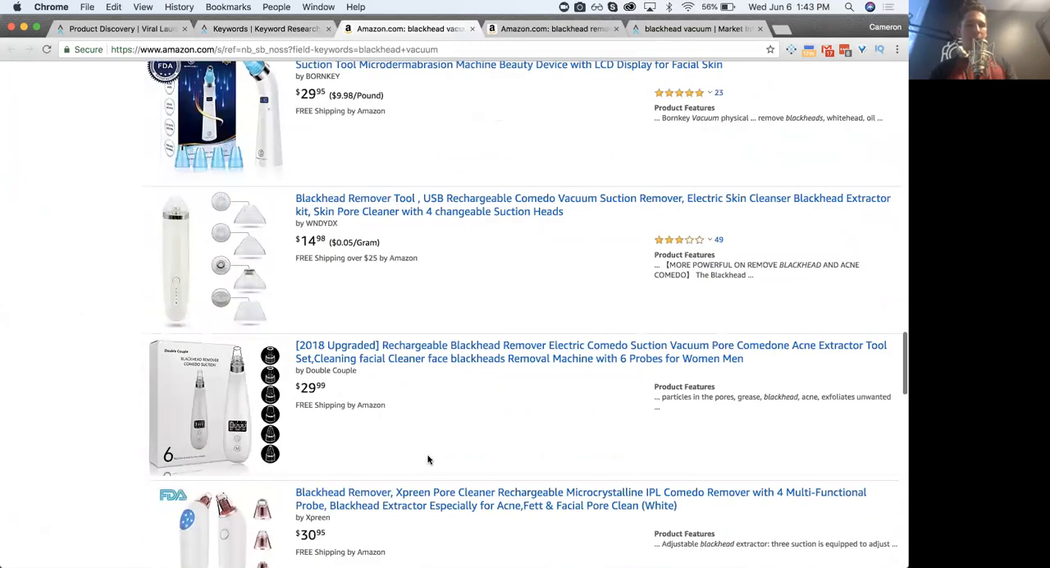
scroll(427, 460, "down", 3)
- Examine the Amazon blackhead remover listings for the mix of suction devices, extractor kits, pore strips and masks
left_click(546, 29)
scroll(382, 246, "up", 5)
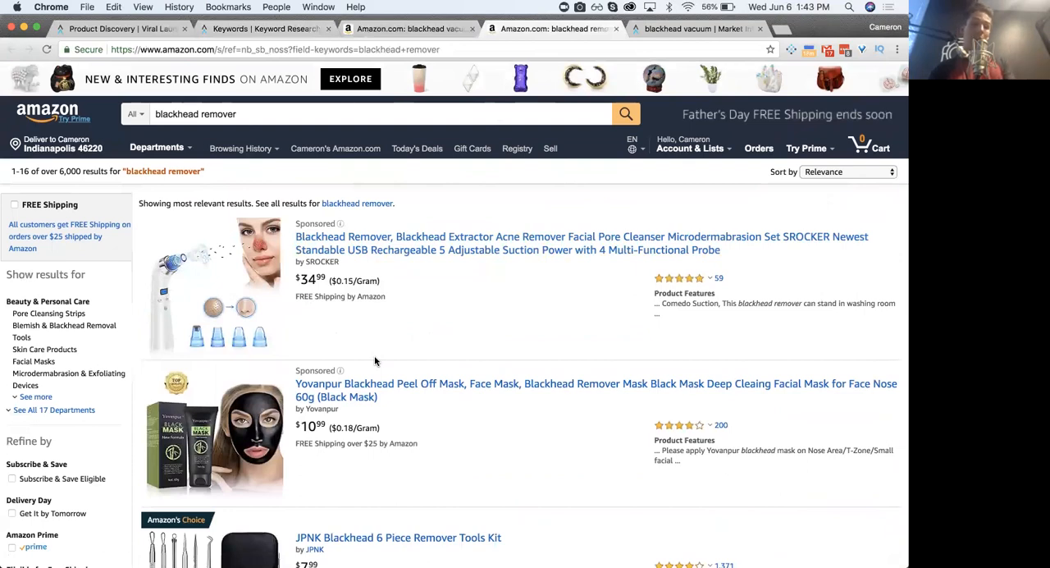
scroll(379, 464, "down", 1)
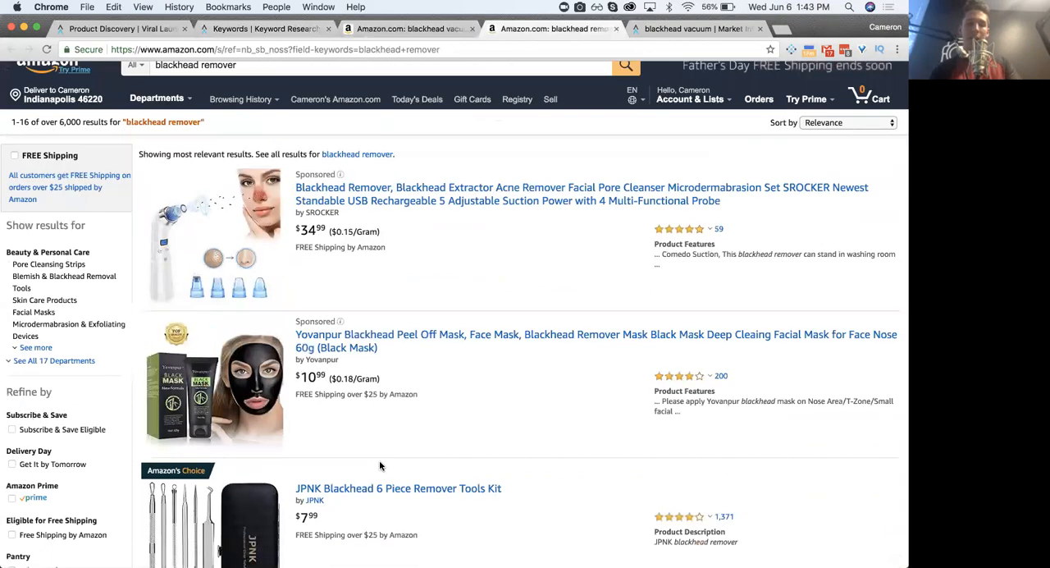
scroll(379, 464, "down", 10)
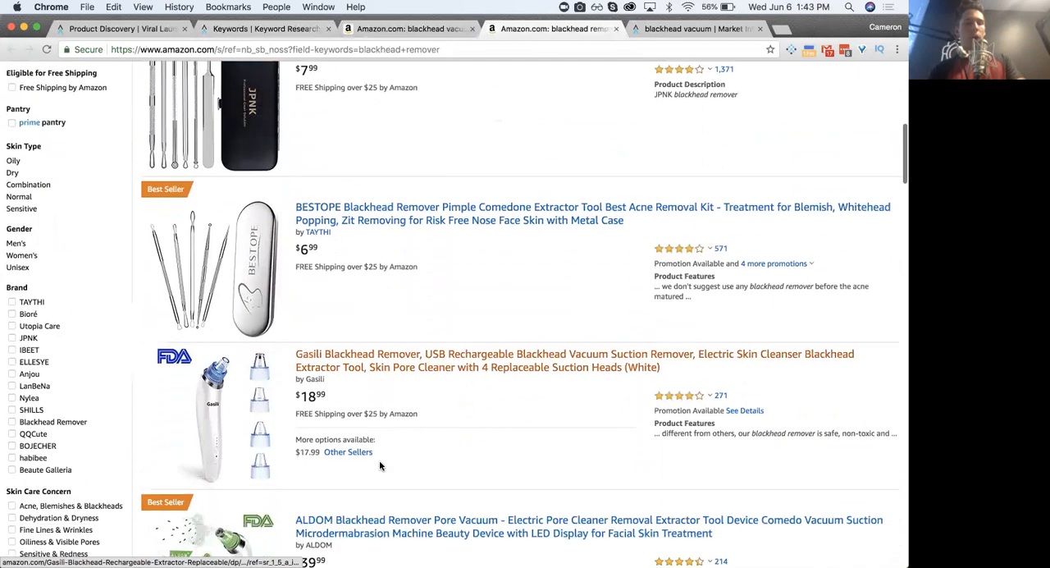
scroll(379, 465, "up", 1)
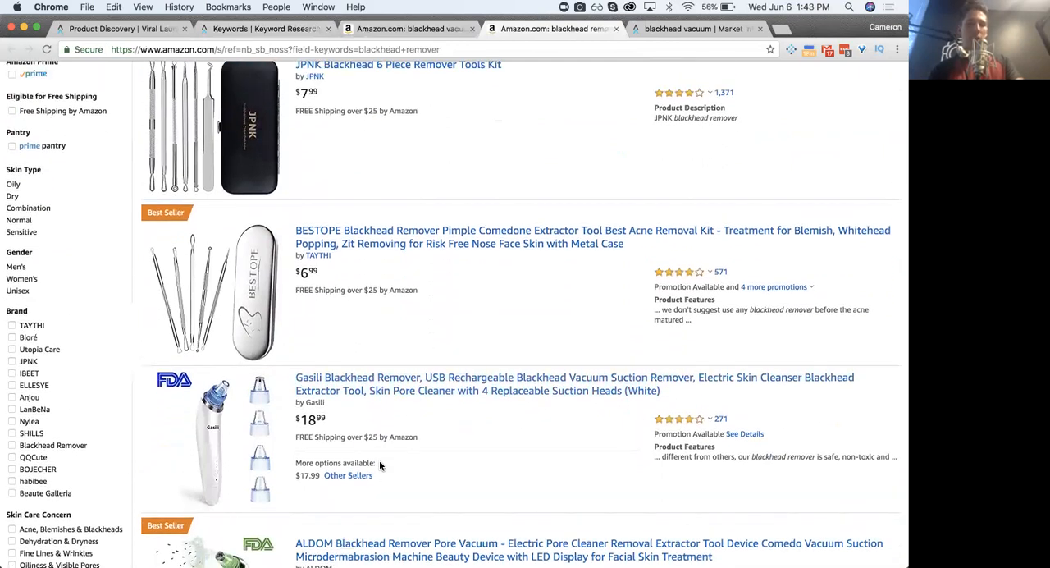
scroll(379, 463, "up", 1)
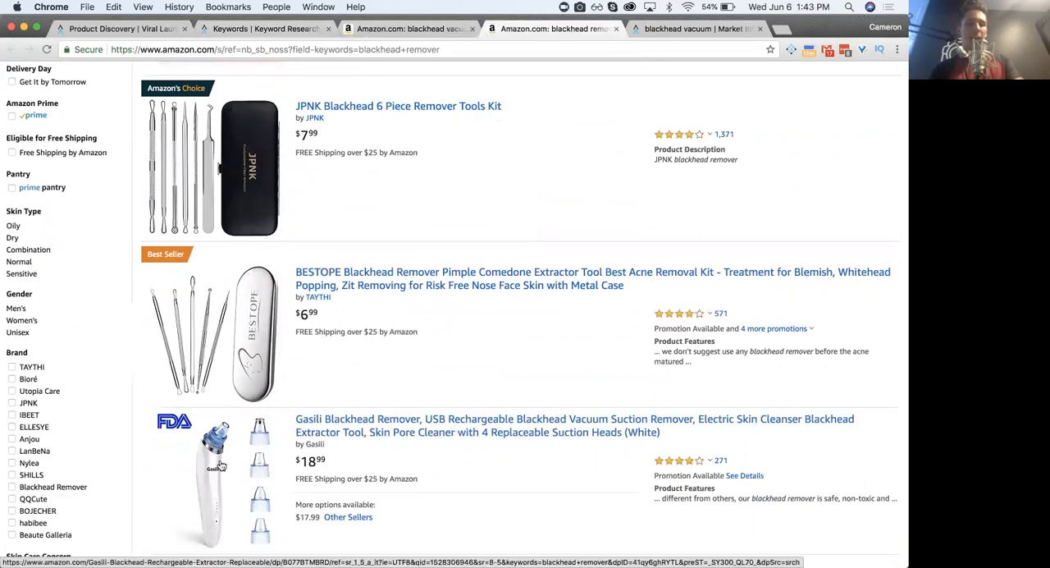
scroll(234, 452, "down", 5)
scroll(220, 466, "down", 4)
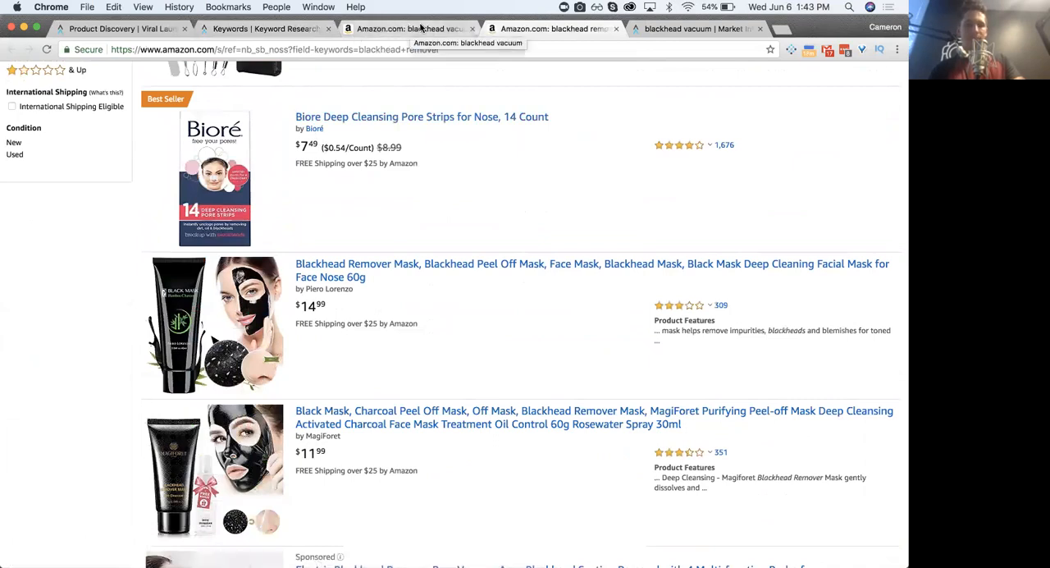
- Return to Keyword Research and highlight blackhead vacuum and blackhead remover to compare the two keywords
left_click(262, 28)
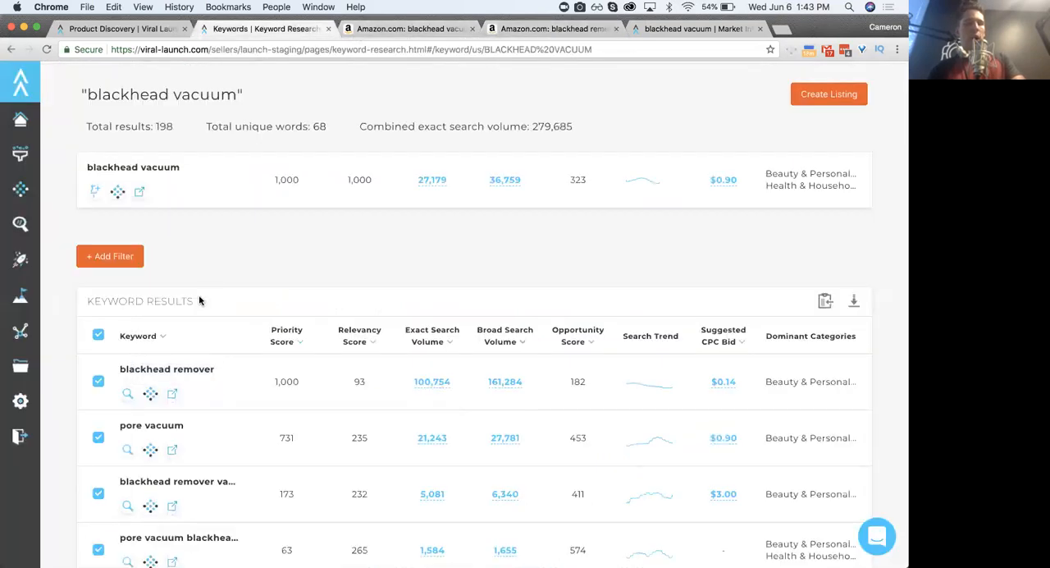
double_click(107, 166)
triple_click(108, 167)
left_click(128, 166)
triple_click(151, 371)
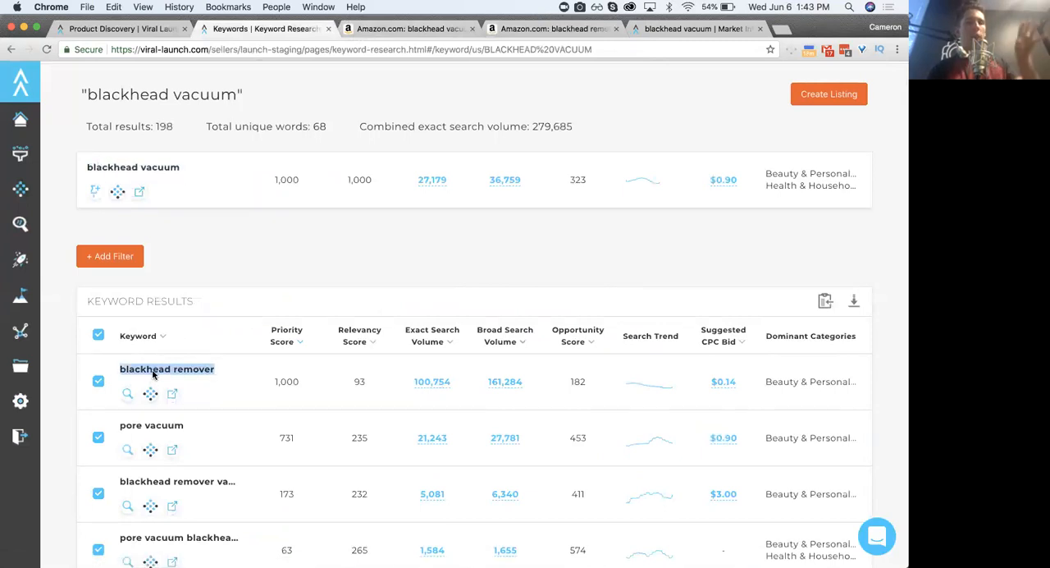
left_click(381, 81)
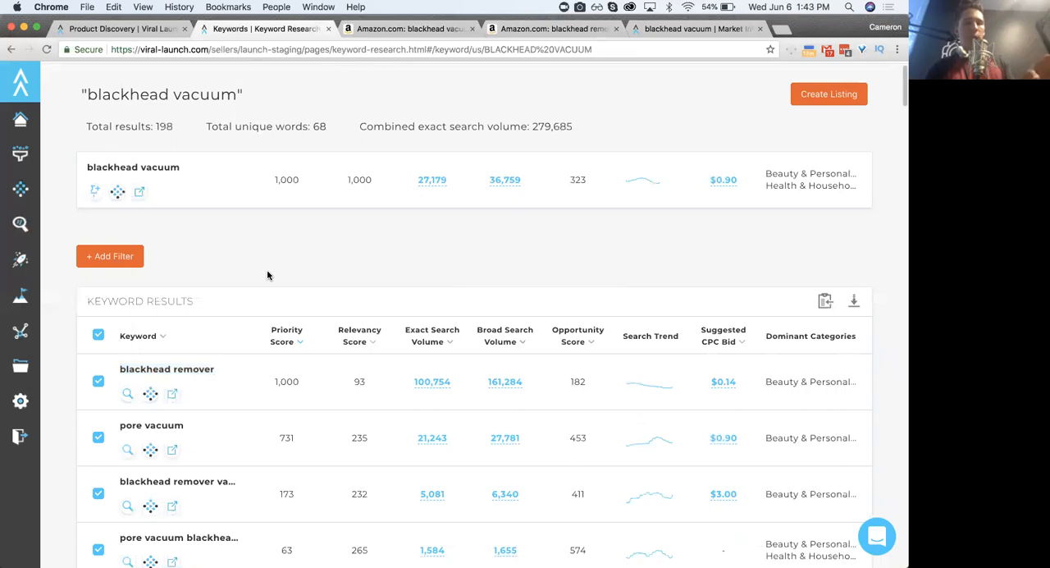
- Recheck the Amazon listings for blackhead remover, from the tool kits to the vacuum devices
left_click(413, 30)
left_click(546, 29)
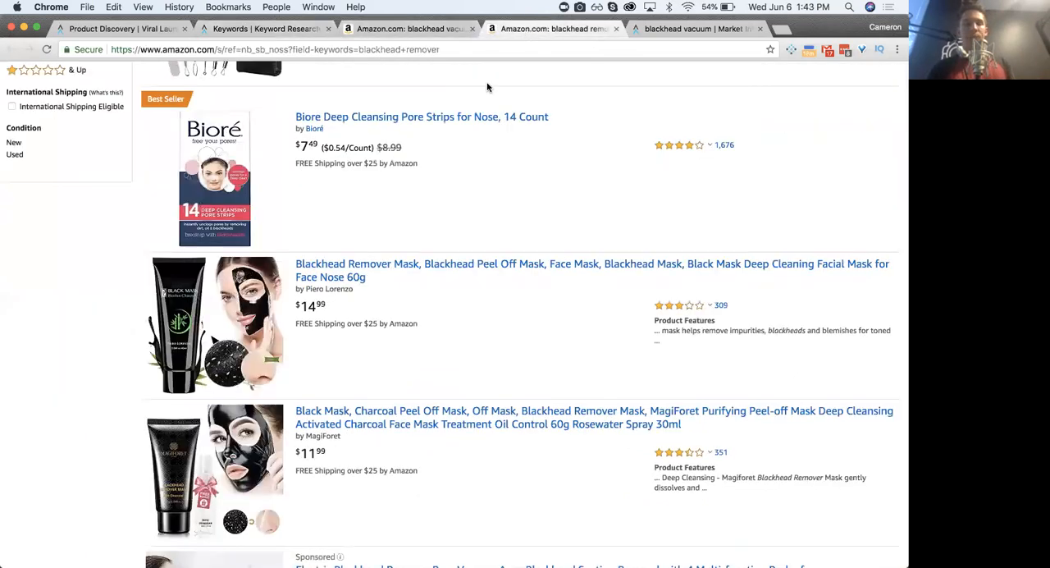
scroll(458, 266, "down", 10)
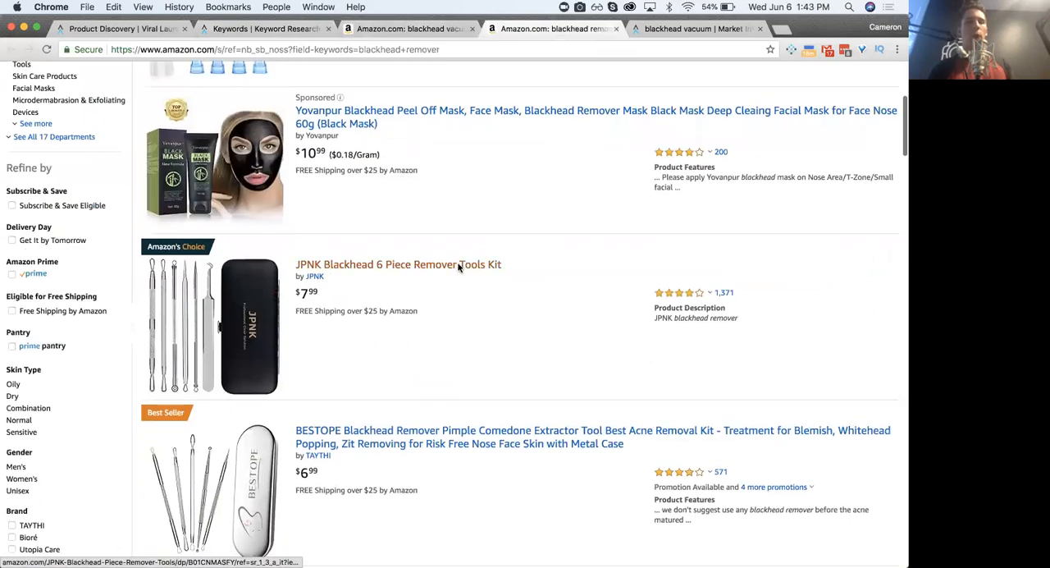
scroll(458, 267, "down", 5)
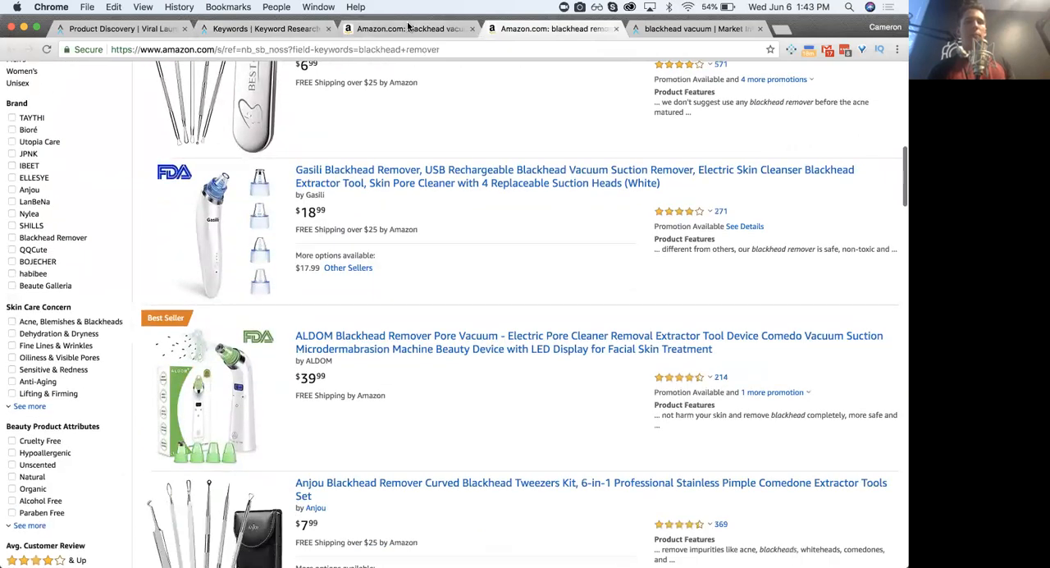
- Switch to the Amazon results for blackhead vacuum and review the first listings
left_click(410, 29)
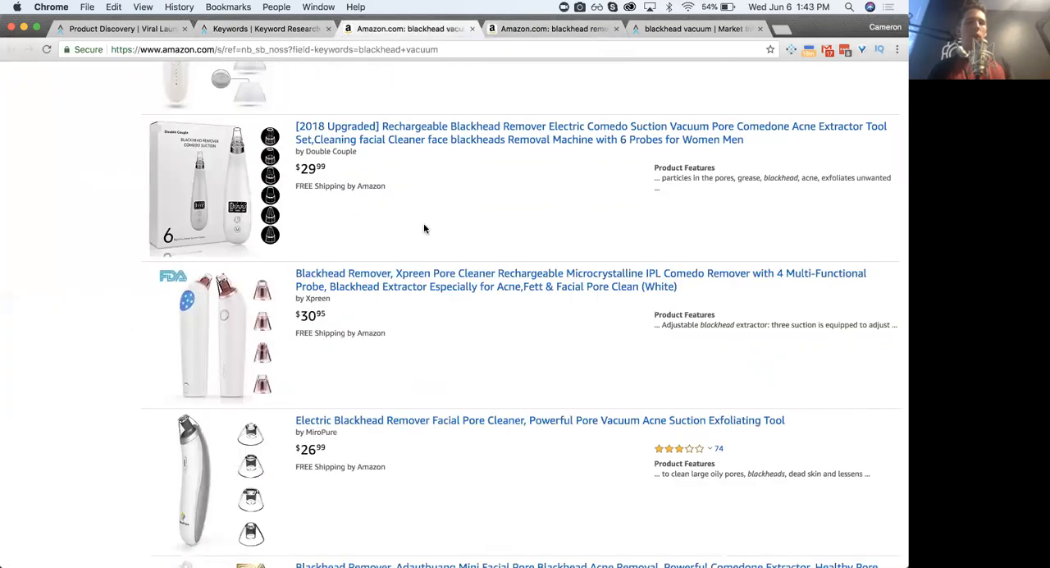
scroll(425, 228, "up", 15)
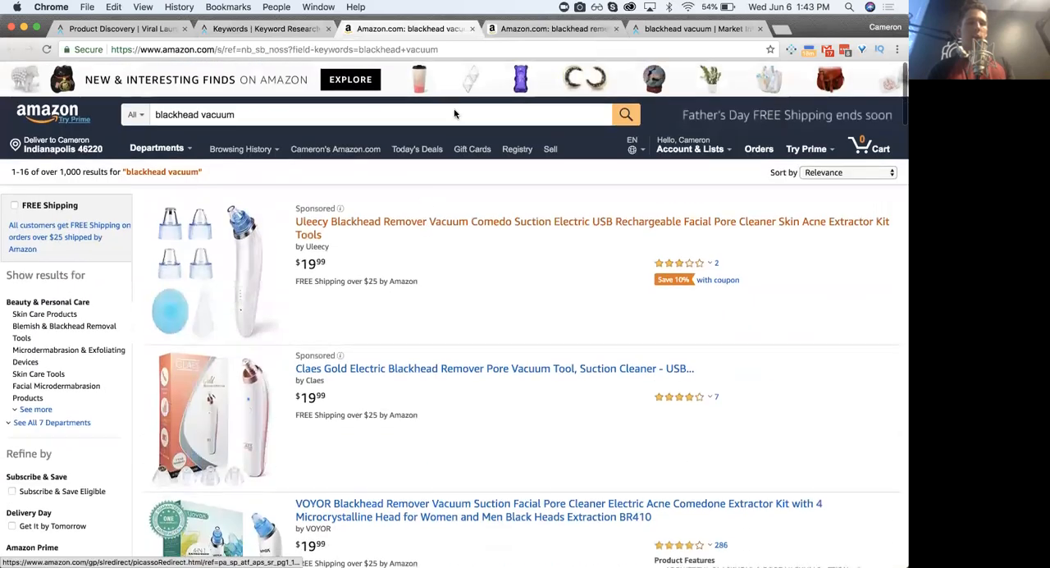
scroll(455, 114, "down", 2)
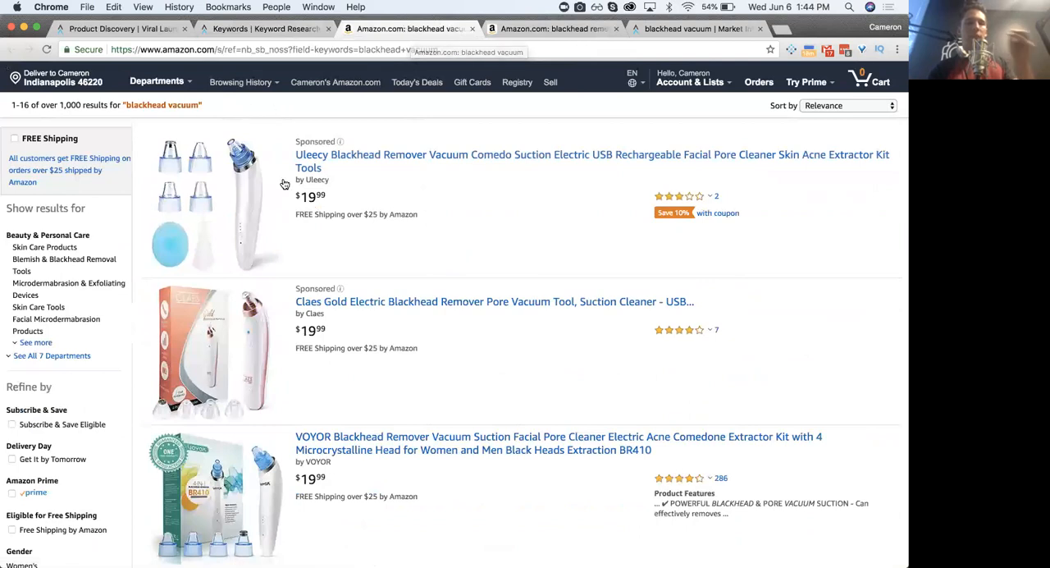
scroll(288, 184, "up", 2)
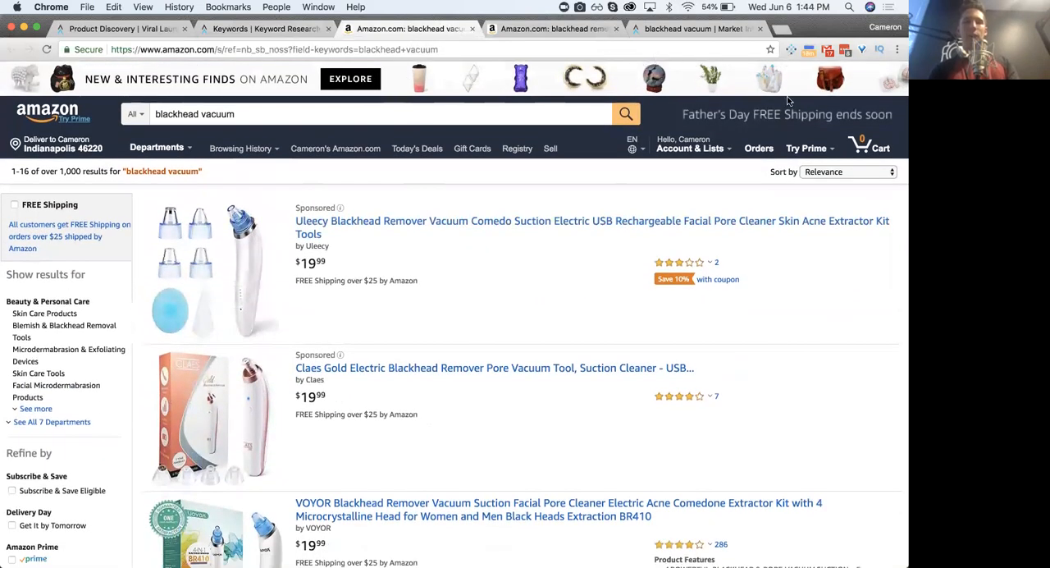
- Go back to the Amazon results for blackhead remover and review the first listings from the page's beginning
left_click(555, 30)
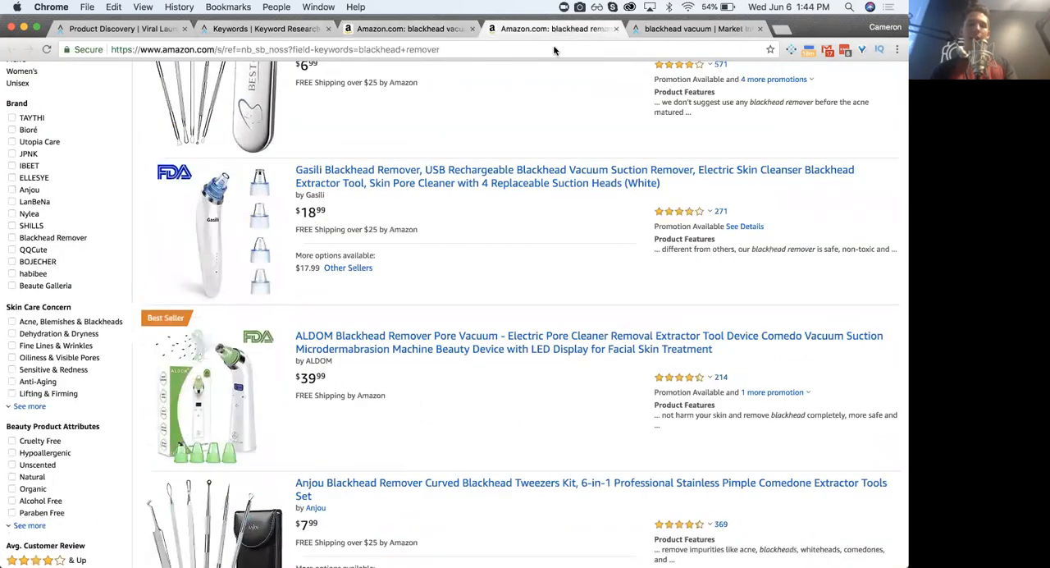
scroll(443, 295, "up", 15)
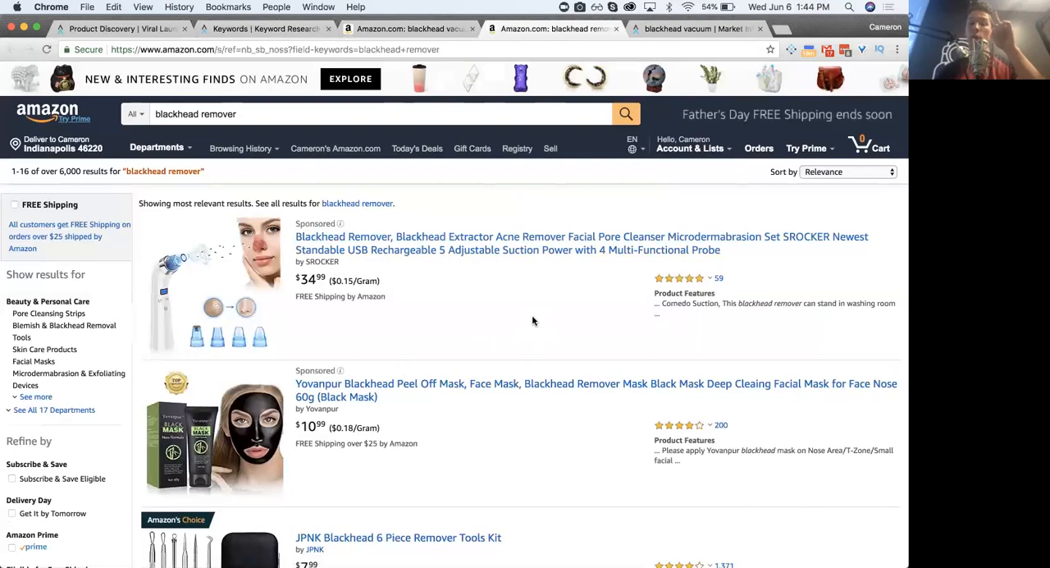
scroll(412, 382, "down", 1)
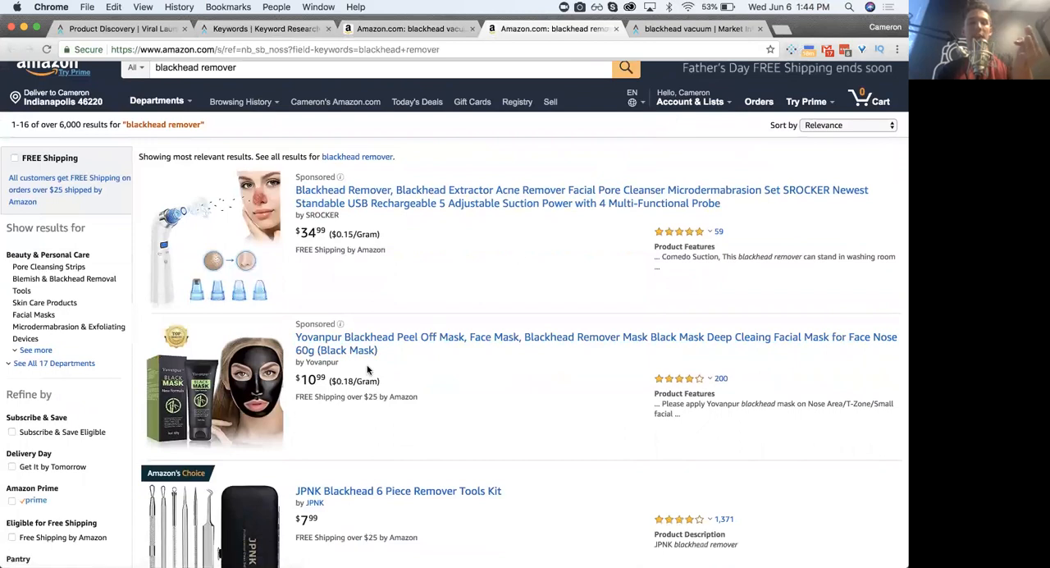
- Leave the Amazon listings for the Keyword Research results and highlight blackhead vacuum and blackhead remover in turn
scroll(368, 370, "down", 3)
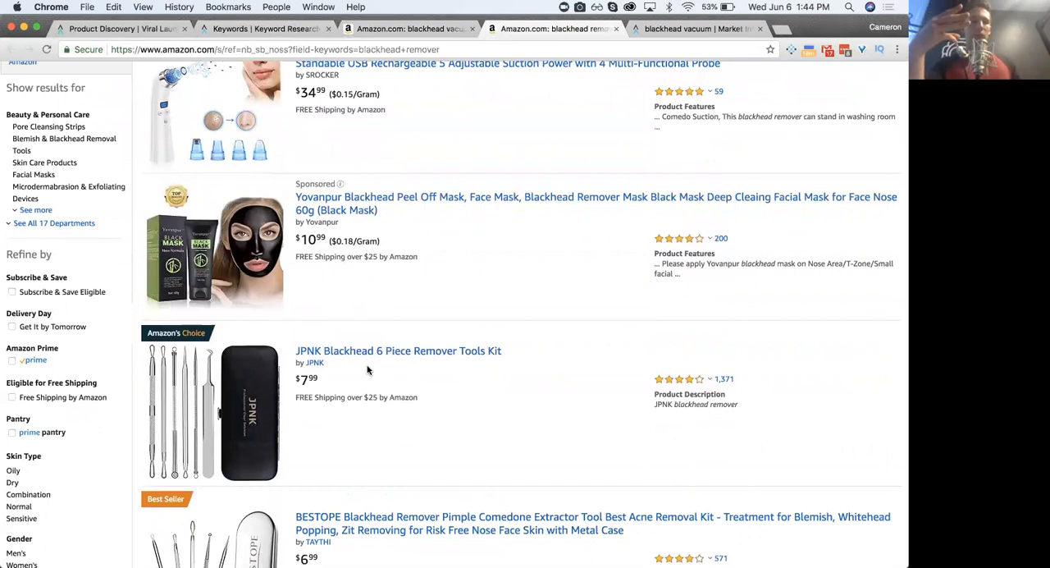
left_click(416, 28)
left_click(263, 29)
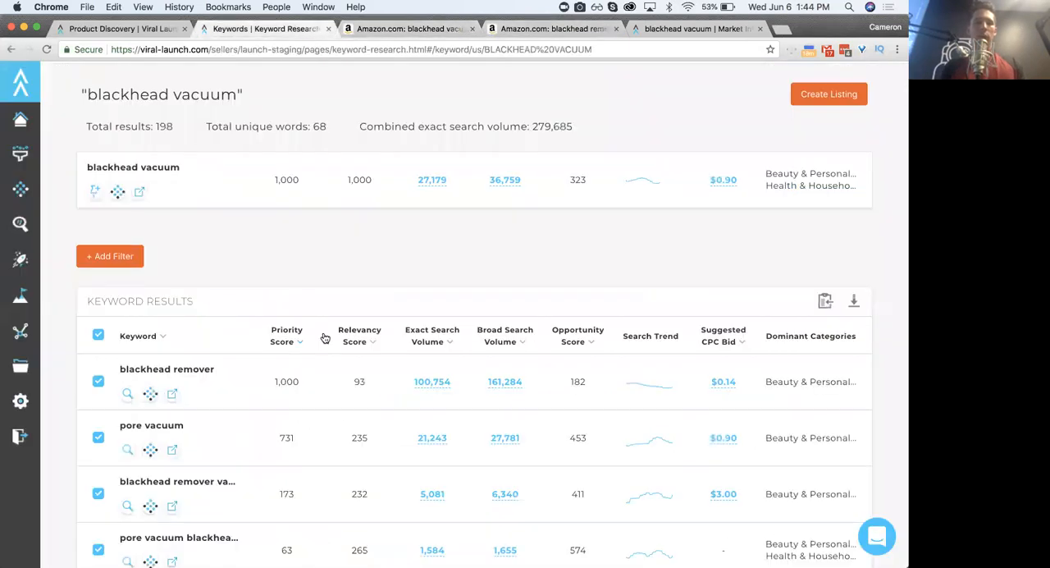
triple_click(123, 166)
left_click(192, 158)
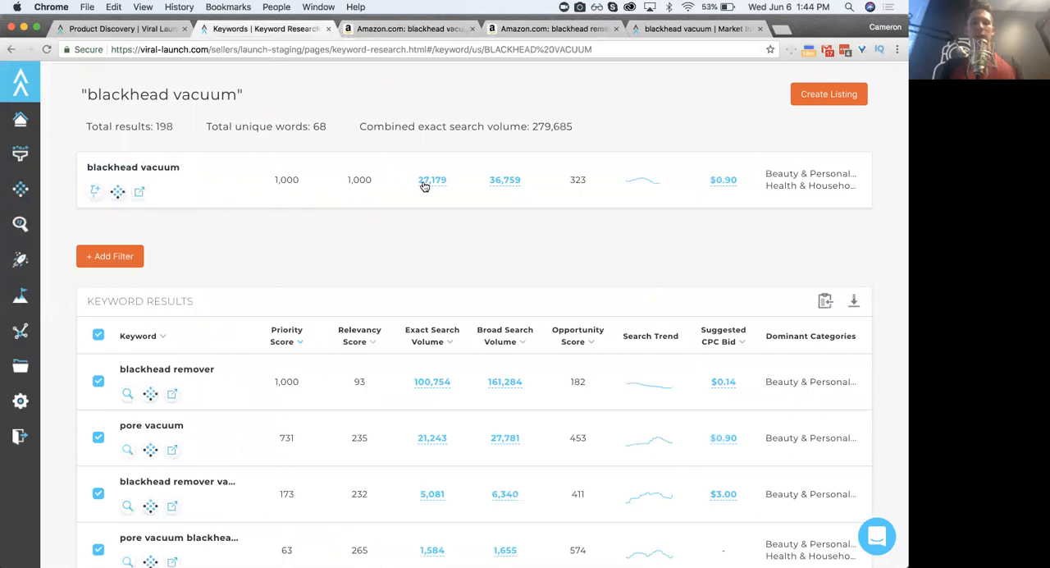
triple_click(135, 167)
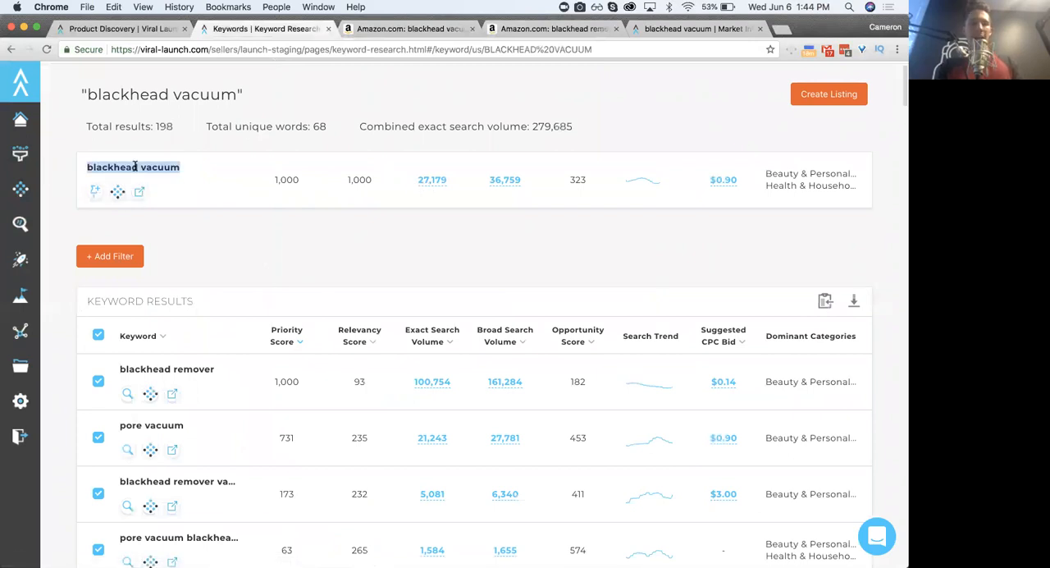
triple_click(148, 170)
triple_click(149, 369)
left_click(152, 369)
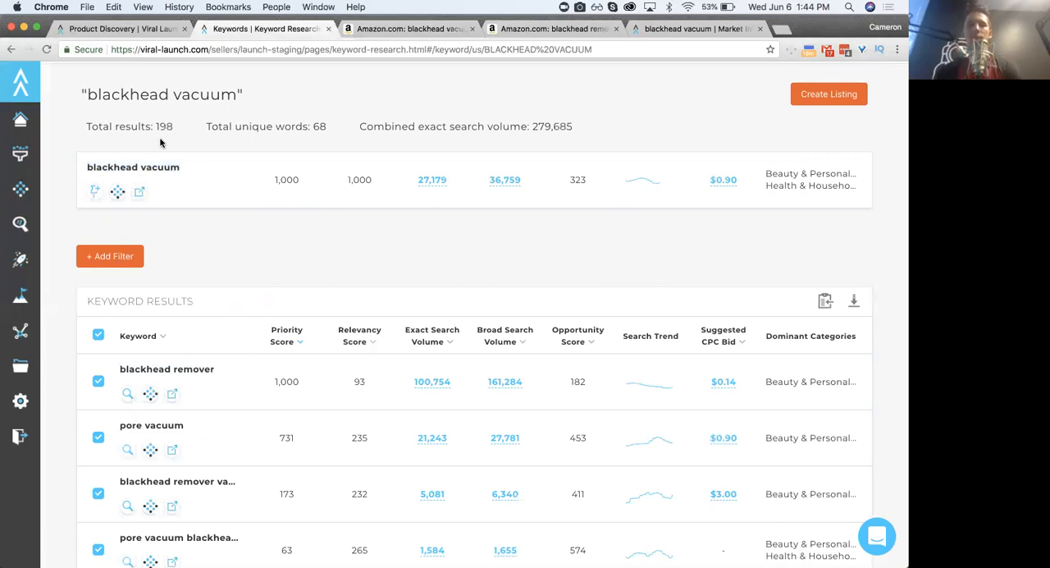
- Examine blackhead remover in the keyword results, highlighting its name
triple_click(171, 369)
left_click(153, 371)
triple_click(153, 371)
left_click(178, 370)
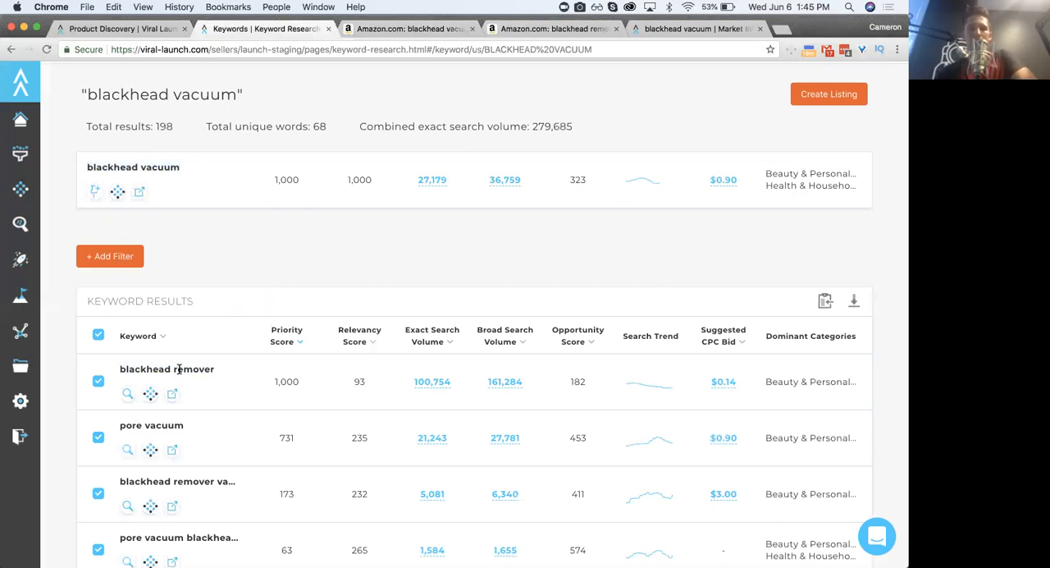
triple_click(179, 370)
triple_click(179, 370)
double_click(174, 370)
triple_click(170, 370)
left_click(164, 370)
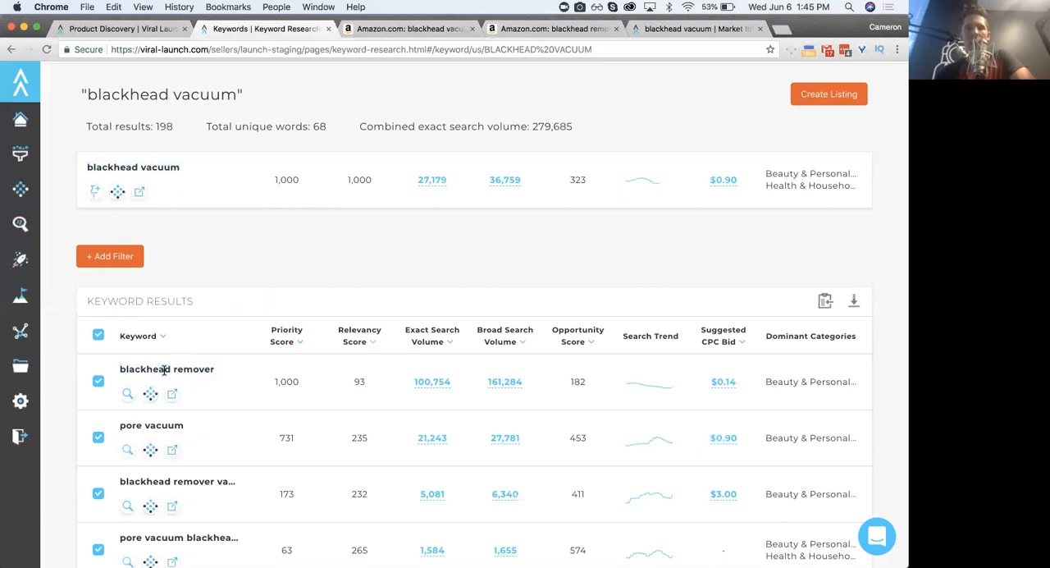
triple_click(164, 370)
left_click(170, 371)
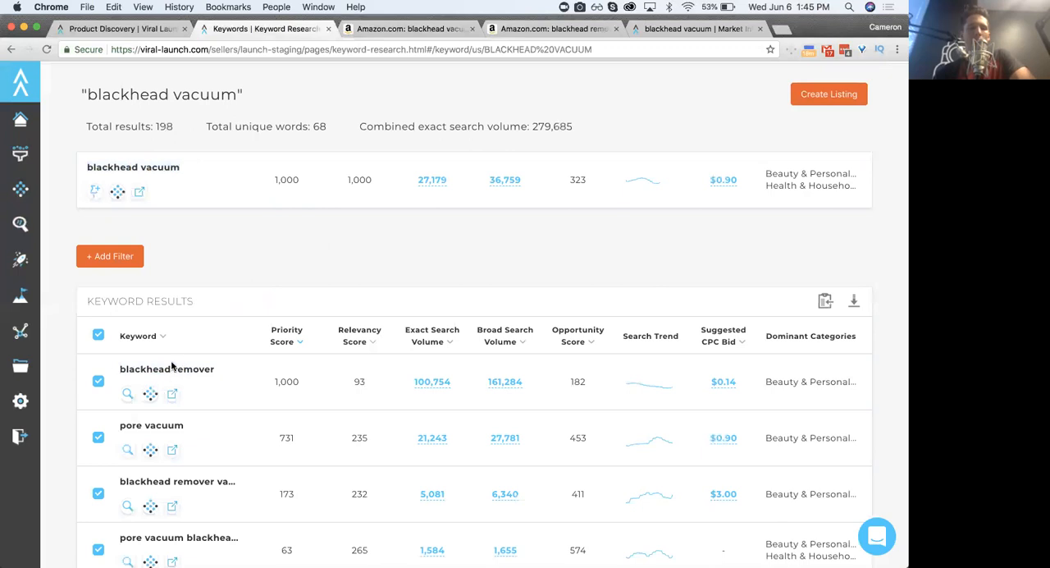
- Compare the main keyword blackhead vacuum with blackhead remover, highlighting each name
triple_click(151, 168)
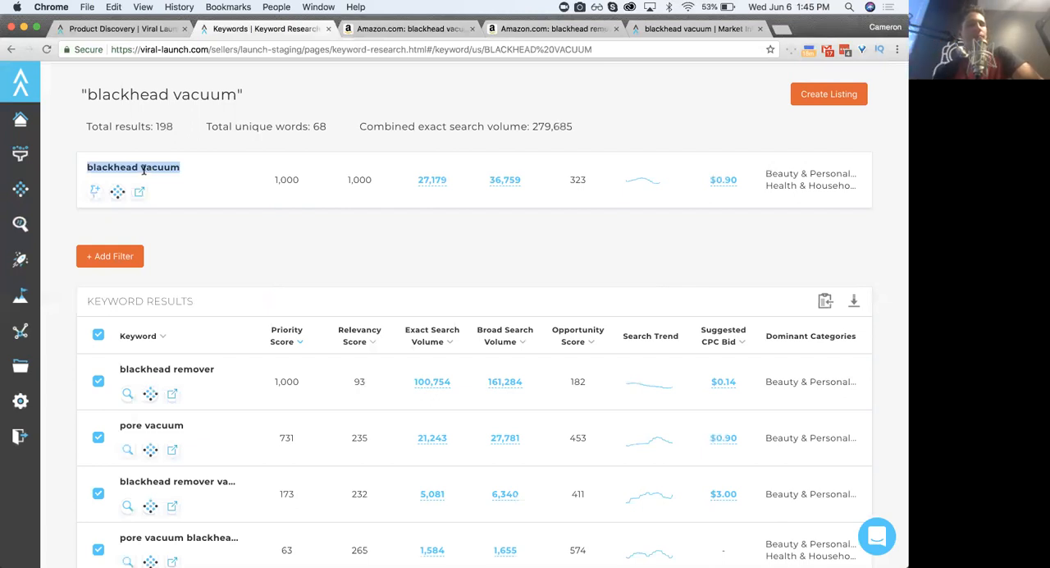
triple_click(144, 170)
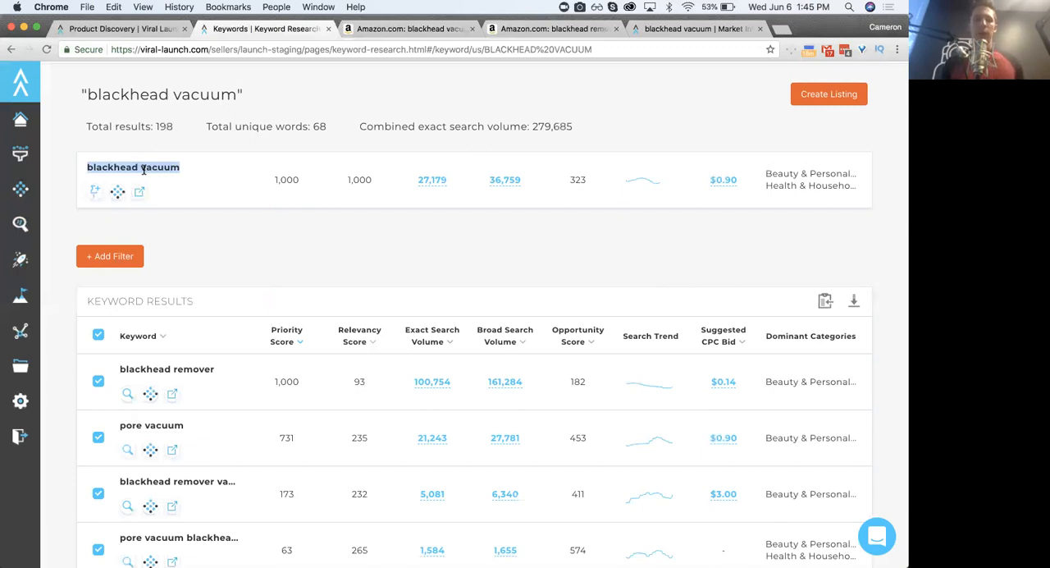
triple_click(164, 370)
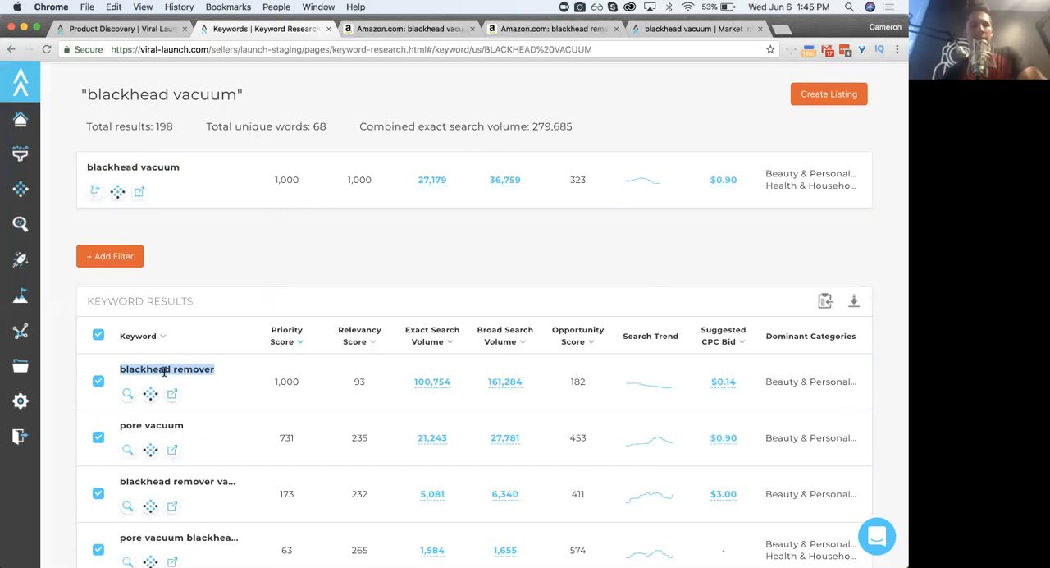
double_click(164, 371)
triple_click(151, 168)
left_click(164, 169)
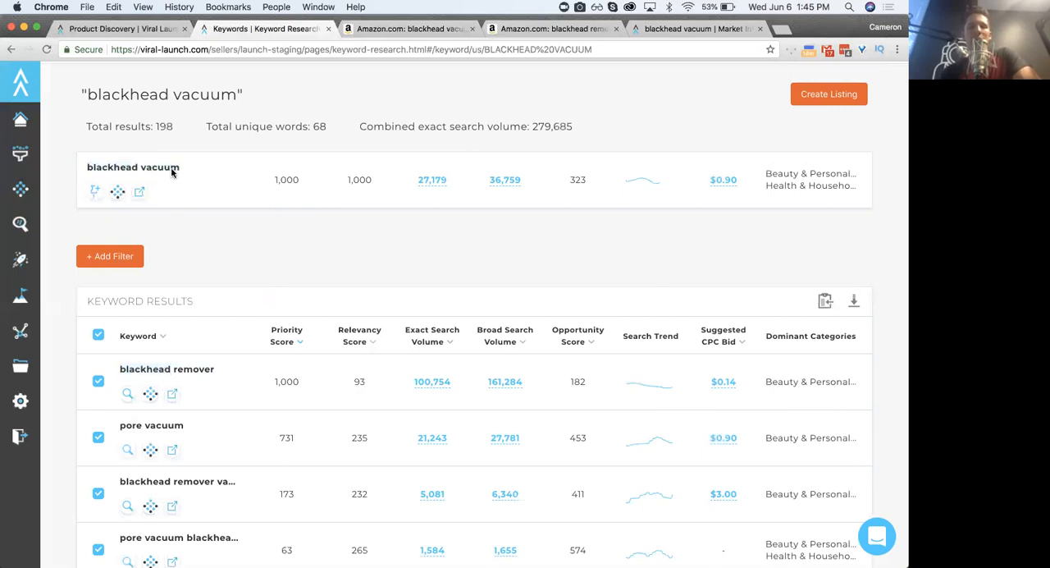
triple_click(123, 169)
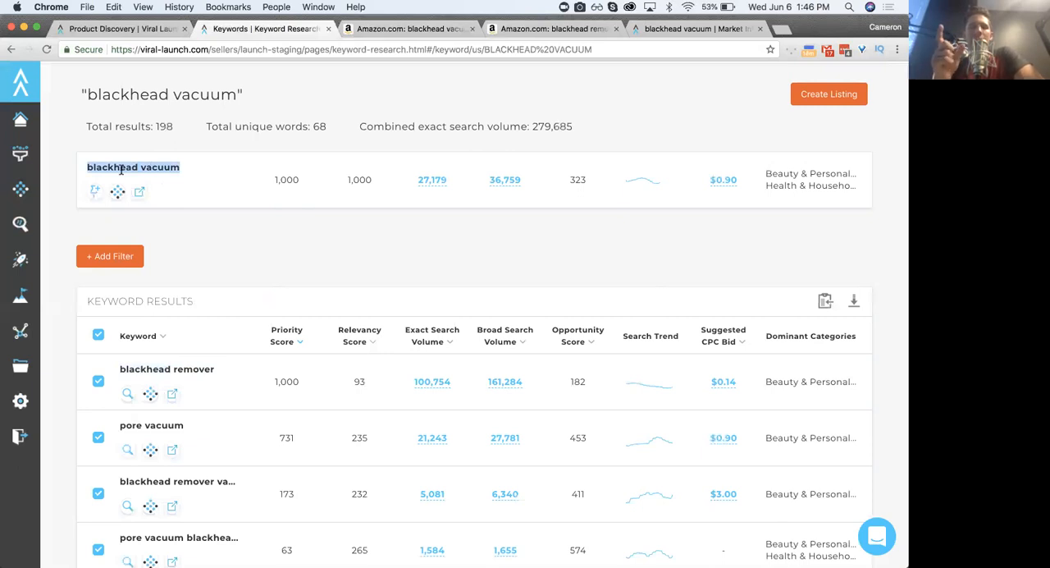
left_click(121, 169)
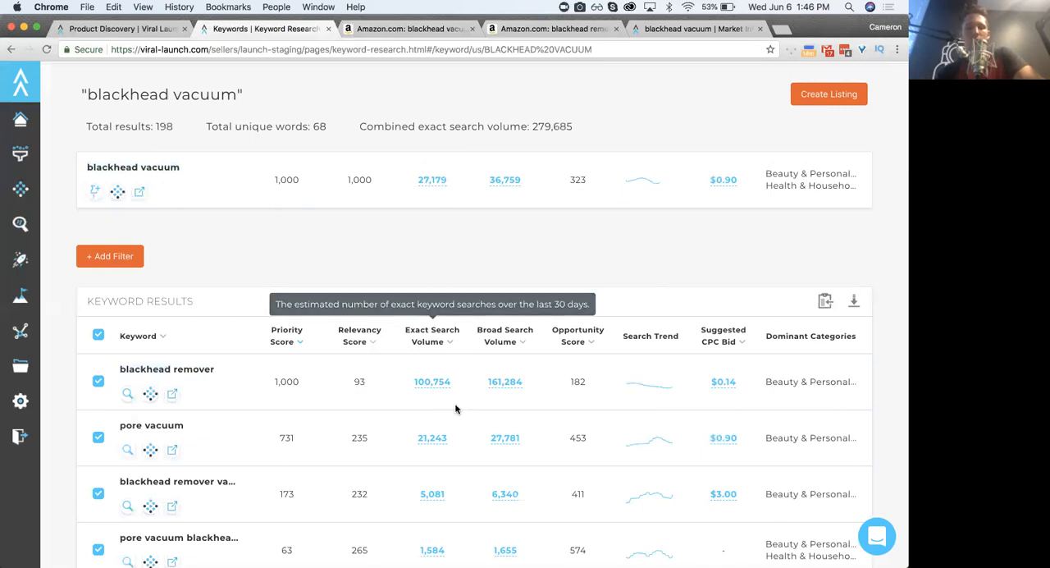
- Compare the related keyword pore vacuum with blackhead vacuum, highlighting both names
scroll(435, 464, "down", 5)
scroll(436, 471, "up", 5)
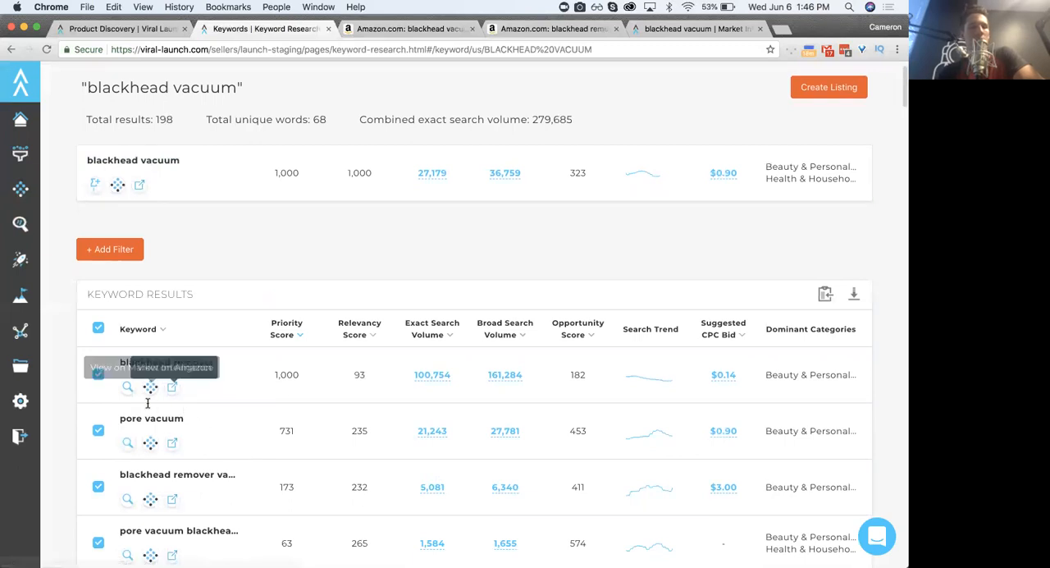
triple_click(144, 419)
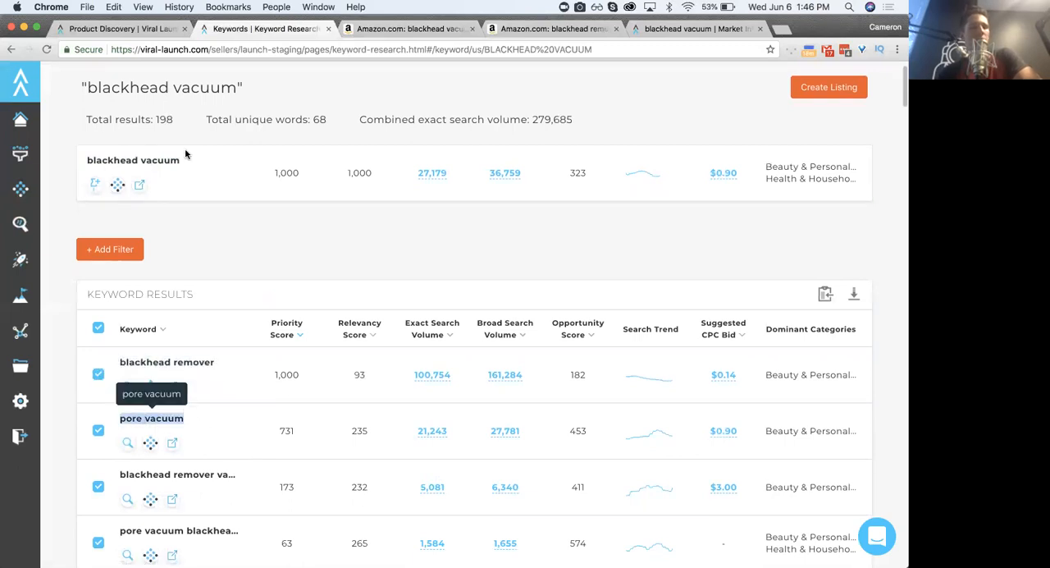
triple_click(129, 163)
left_click(146, 163)
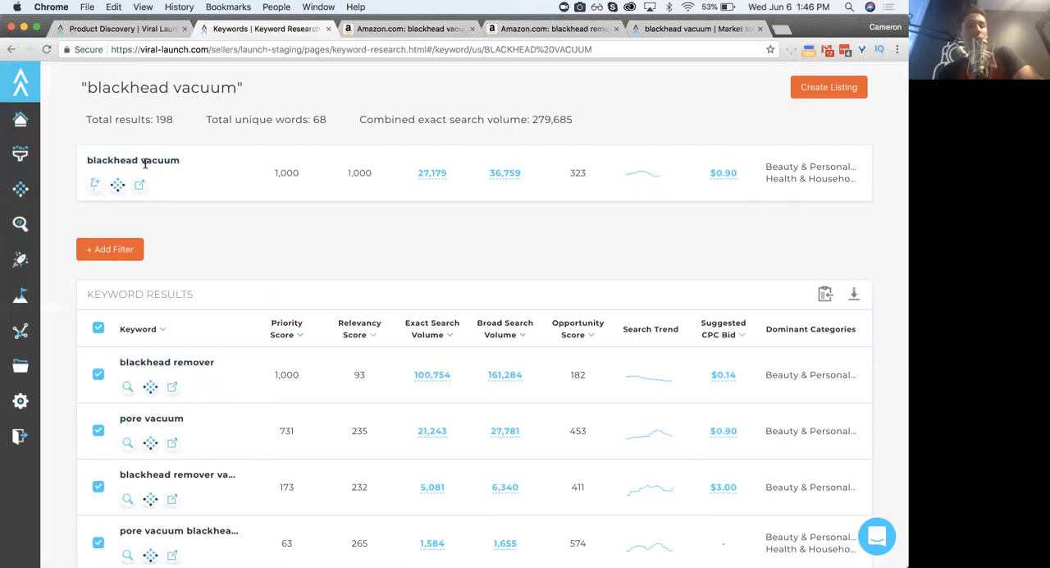
double_click(164, 417)
left_click(164, 415)
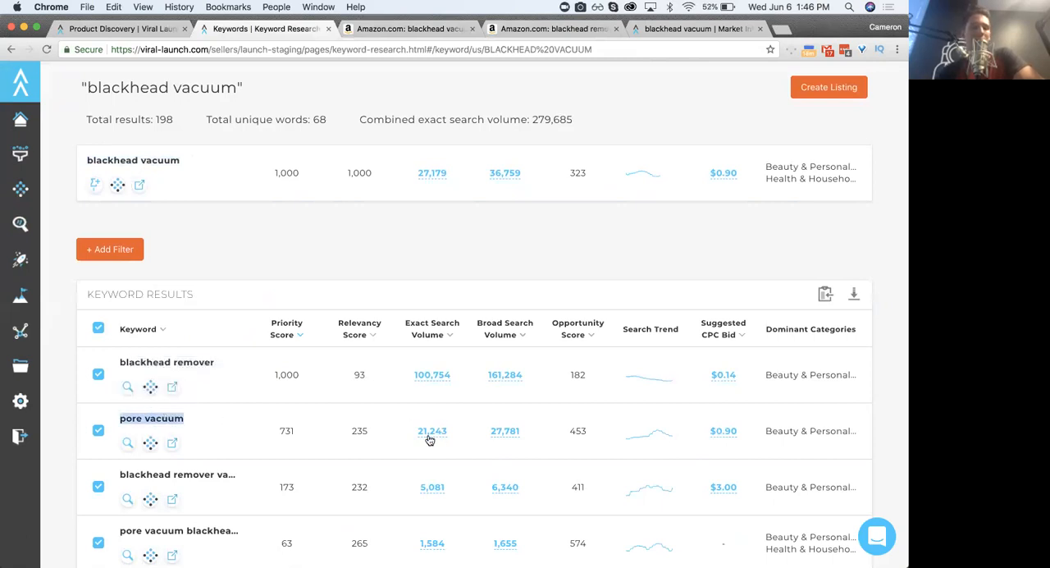
- Review the related keywords further down the results, highlighting pore extractor, and return to the summary
scroll(410, 440, "down", 5)
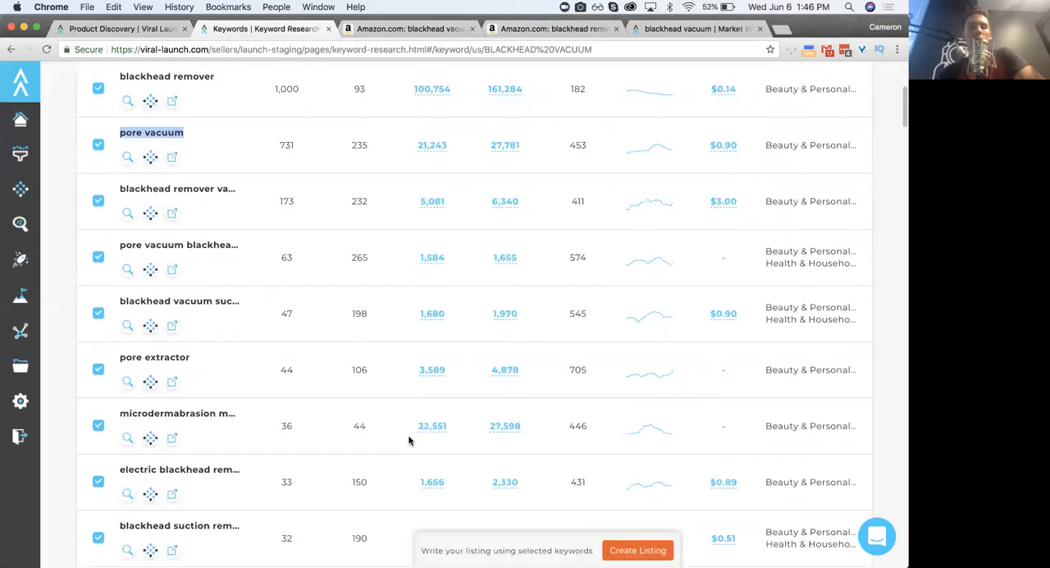
triple_click(174, 320)
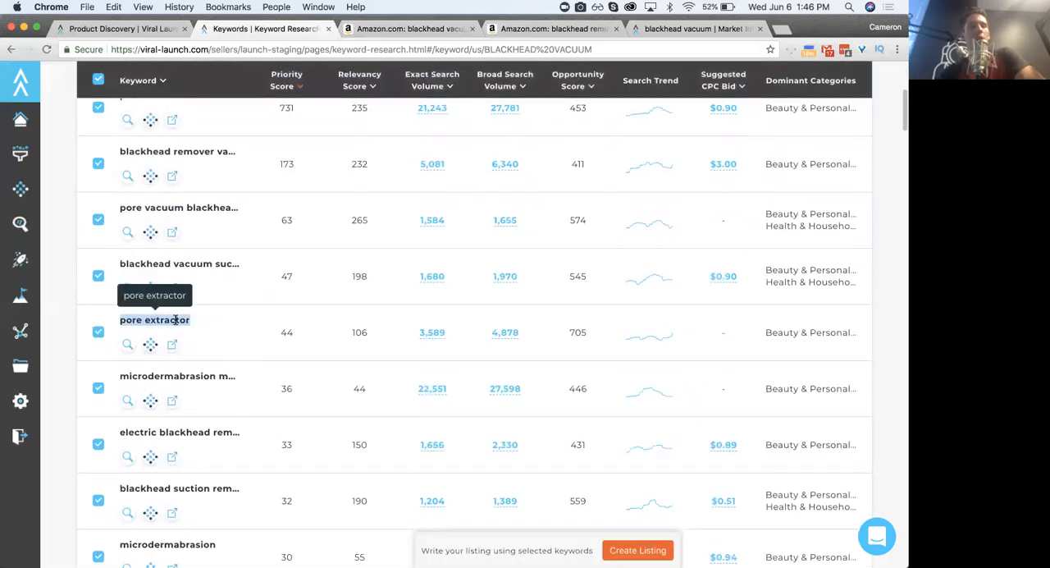
left_click(225, 330)
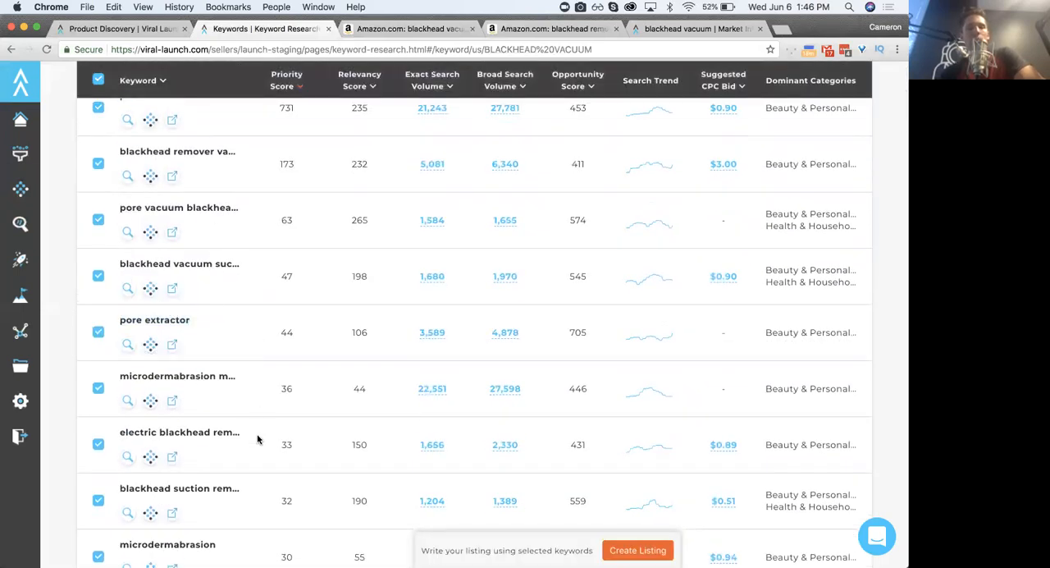
scroll(257, 440, "down", 3)
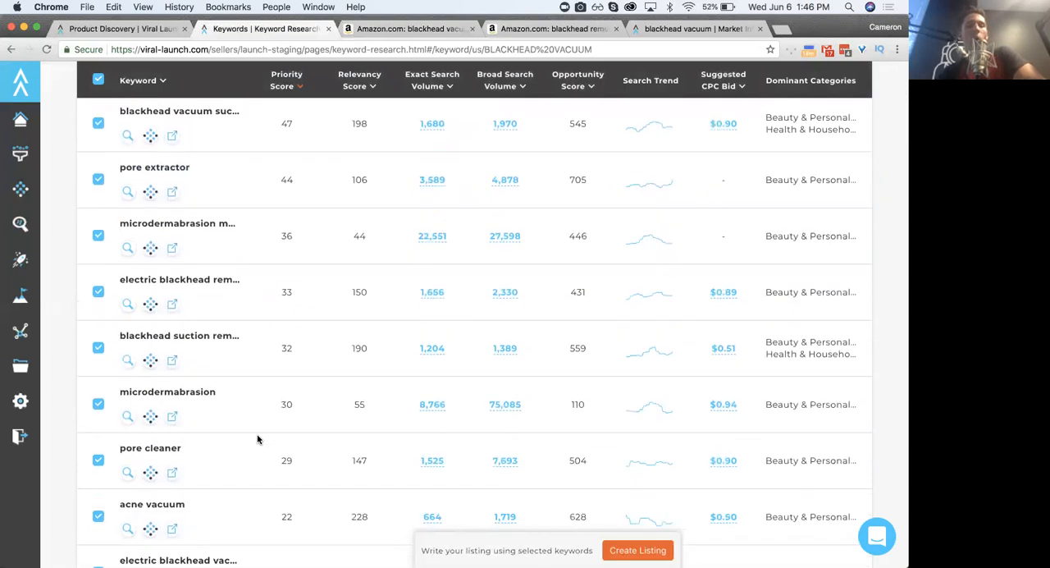
scroll(305, 241, "up", 10)
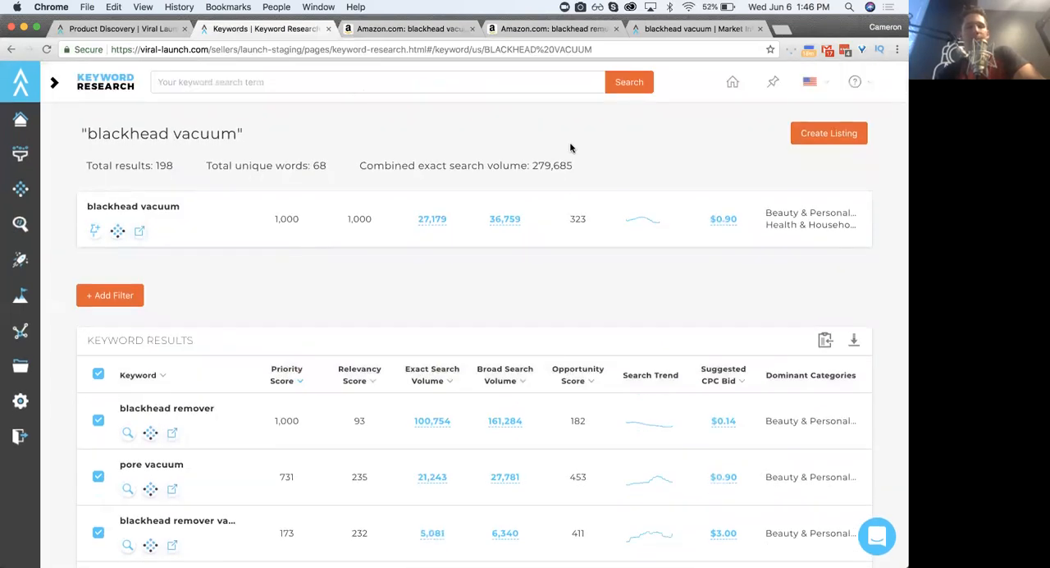
- Highlight the combined exact search volume in the blackhead vacuum summary
triple_click(484, 165)
triple_click(455, 168)
left_click(449, 171)
triple_click(418, 165)
left_click(398, 167)
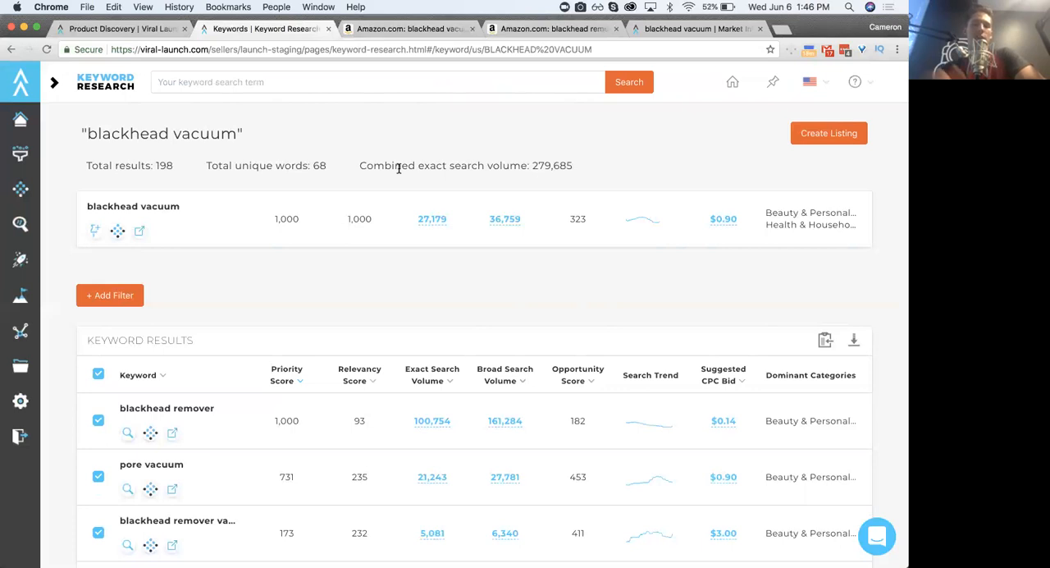
- Visit Product Discovery to see the Keyword Research options in its navigation, and return to the blackhead vacuum keyword results
left_click(133, 31)
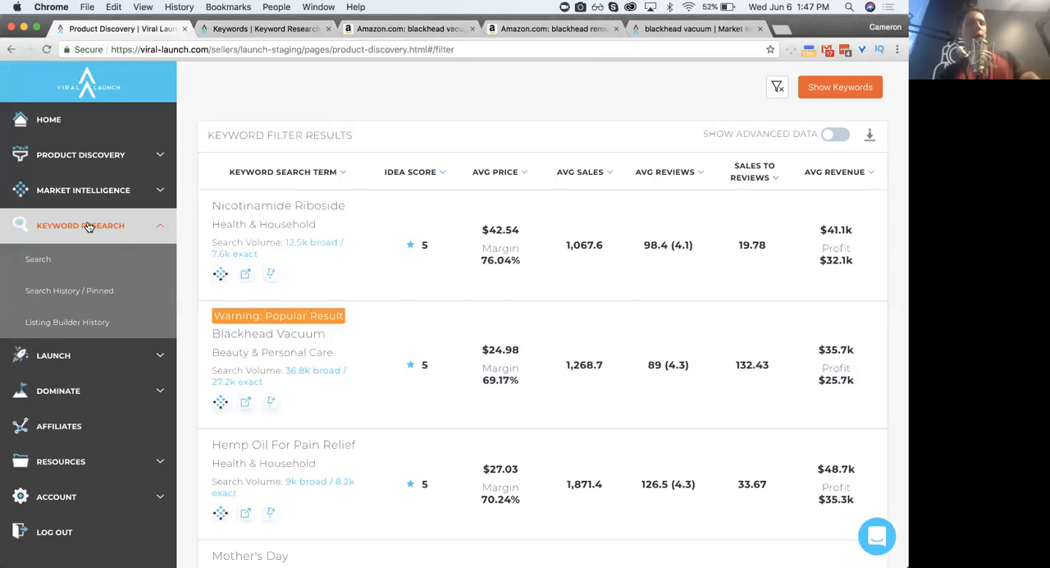
left_click(89, 226)
left_click(264, 29)
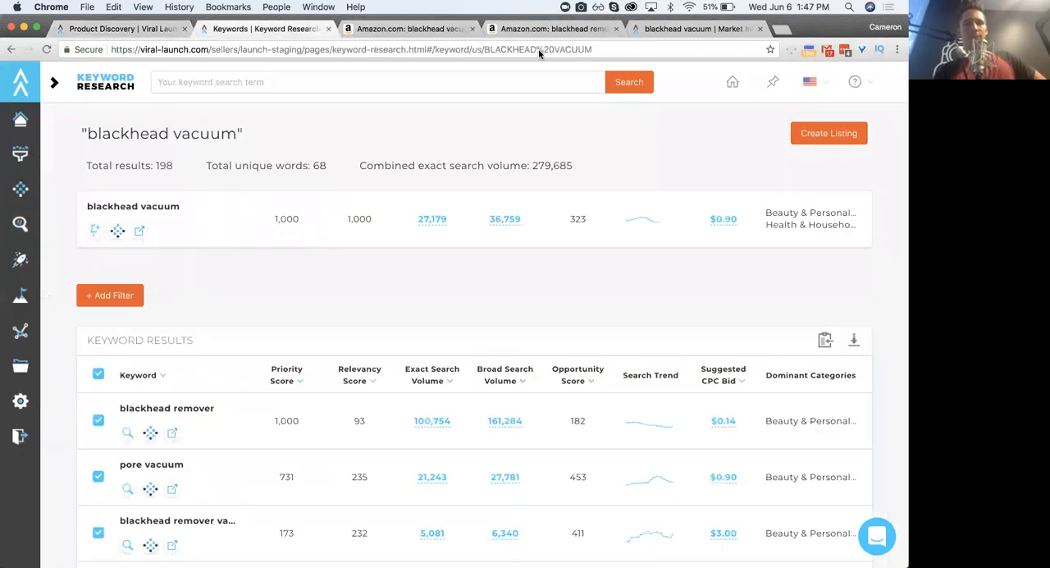
- Close the two Amazon results pages and the blackhead vacuum Market Intelligence page
left_click(443, 29)
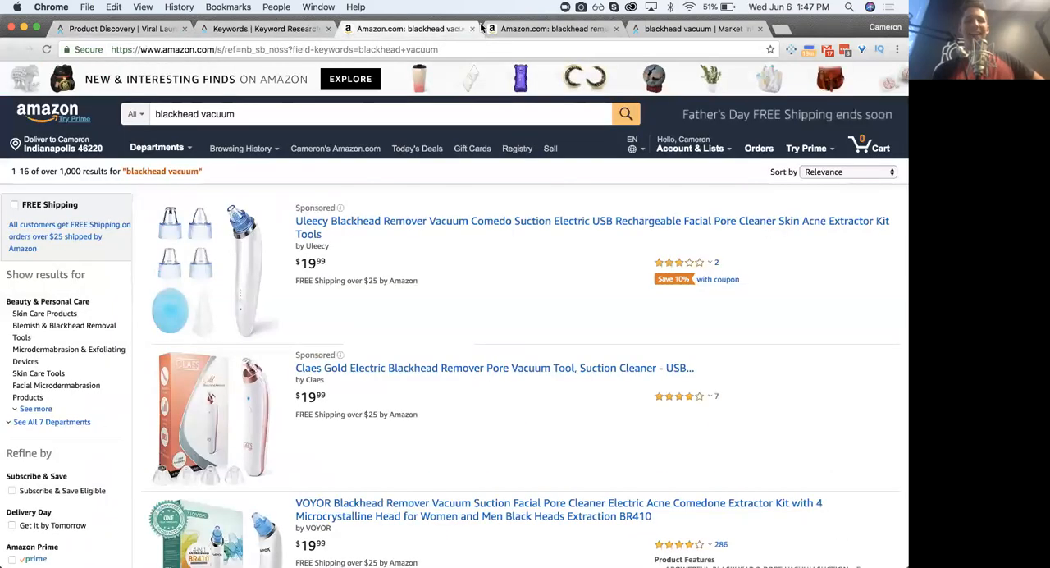
left_click(472, 29)
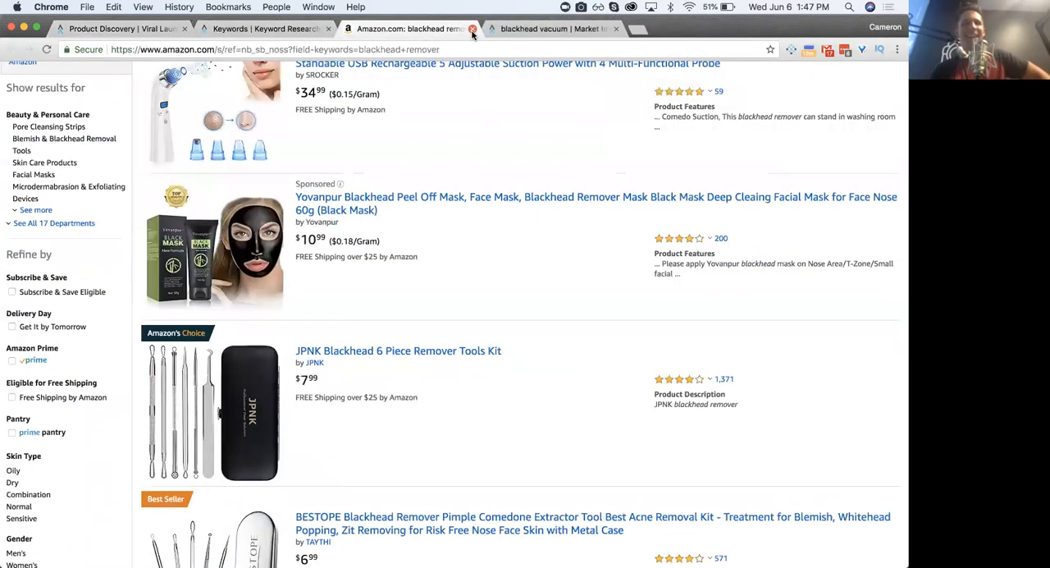
left_click(473, 29)
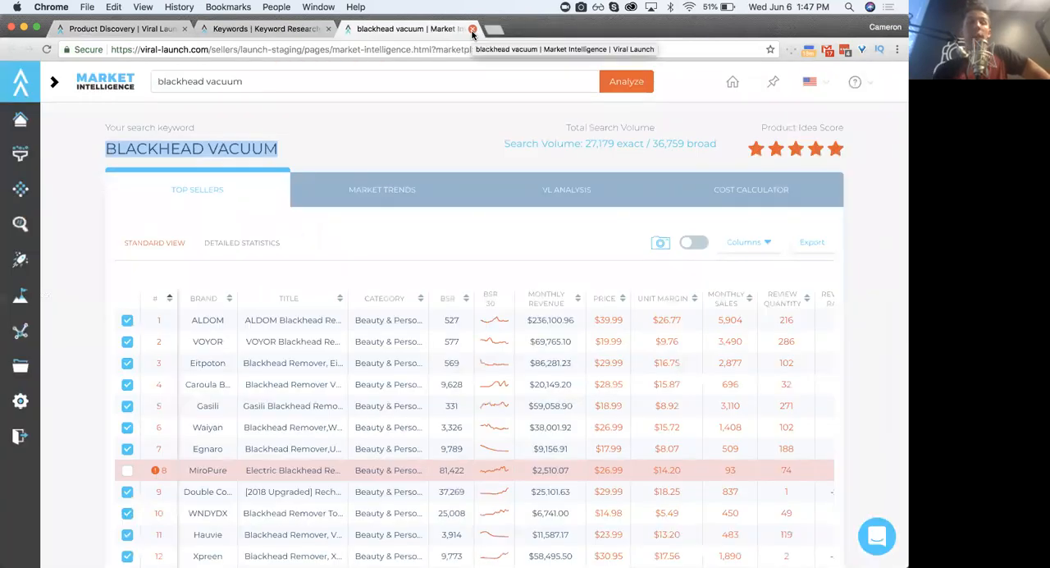
left_click(473, 29)
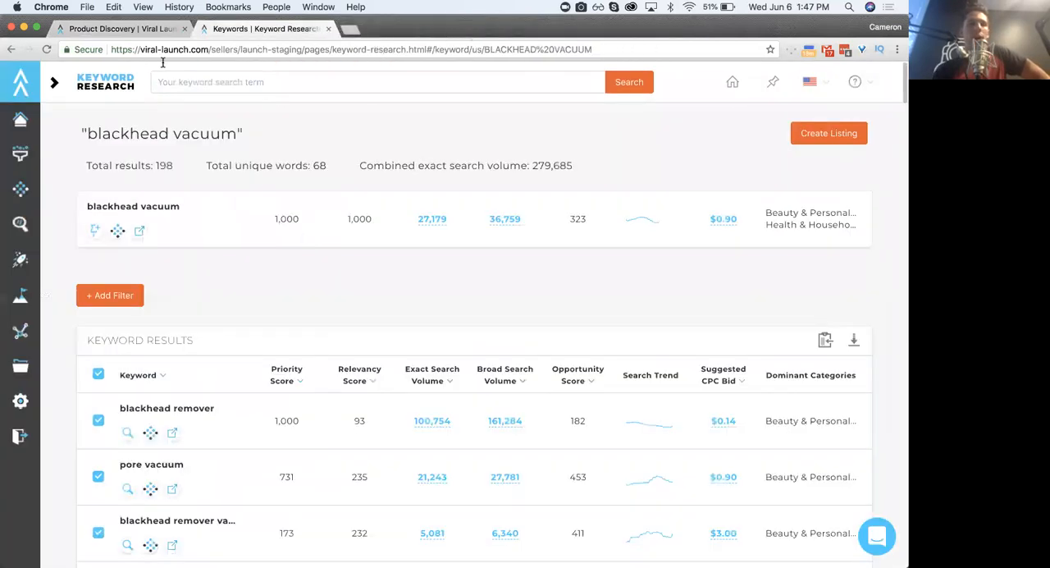
- Return to Product Discovery, review the keyword filters and results, and highlight Blackhead Vacuum's average revenue
left_click(139, 28)
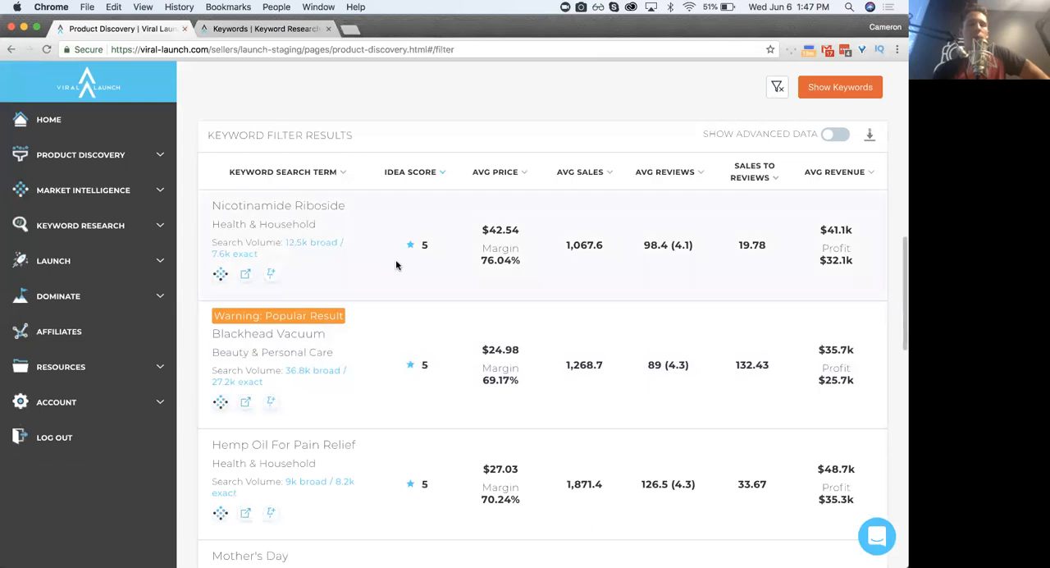
scroll(386, 272, "up", 10)
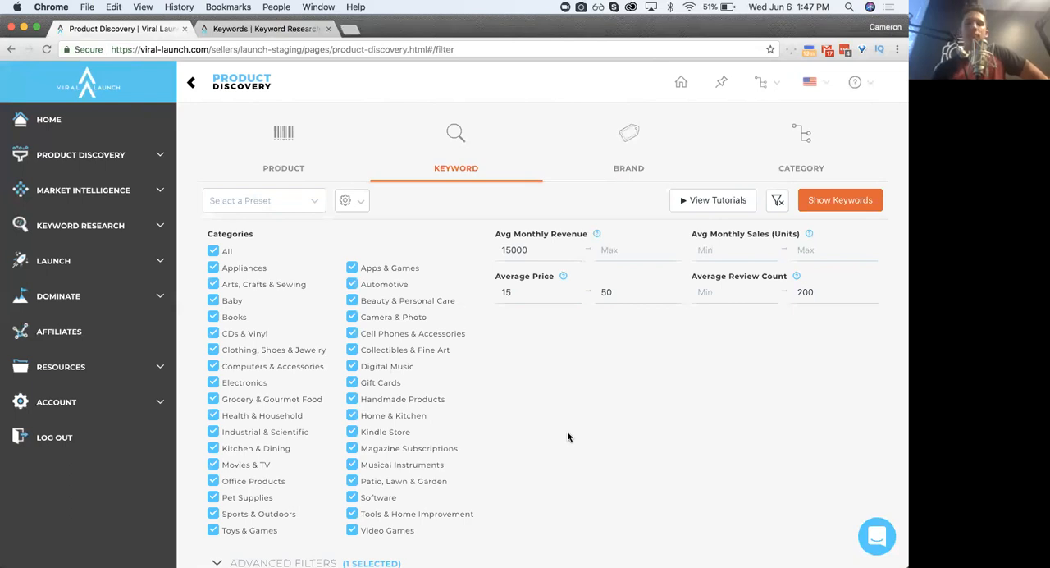
scroll(567, 436, "down", 12)
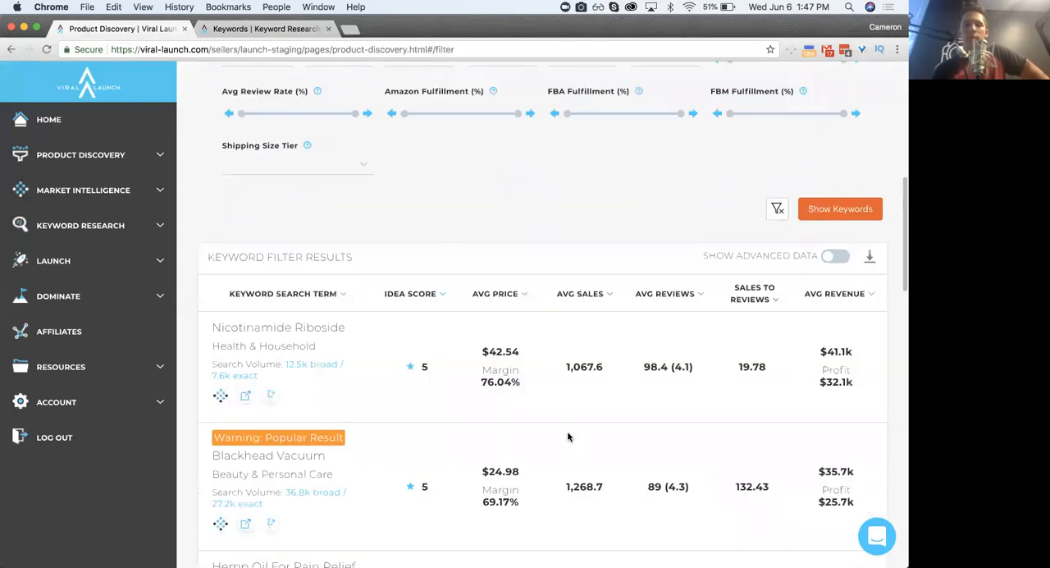
scroll(566, 435, "up", 2)
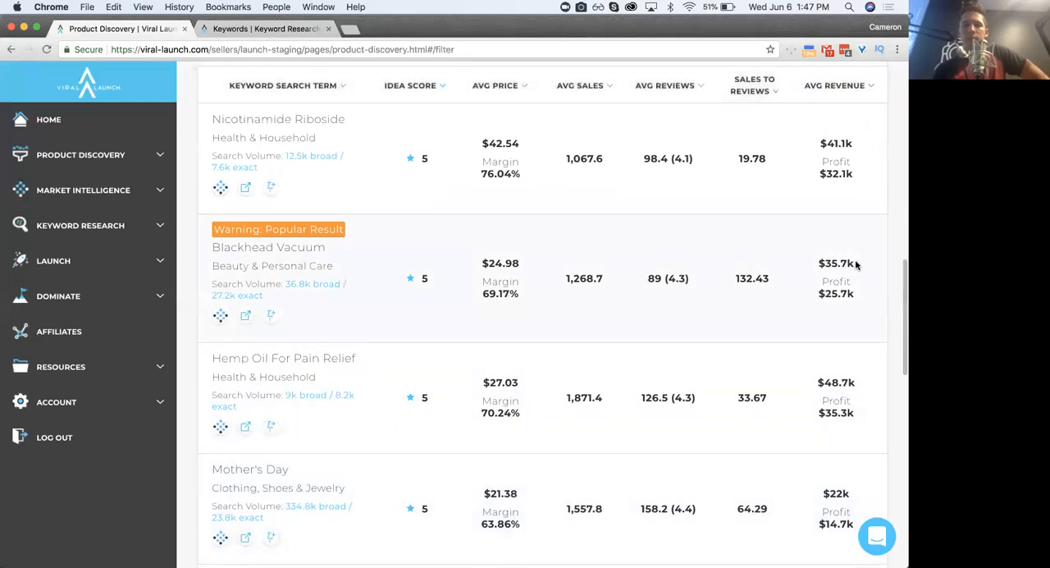
triple_click(830, 263)
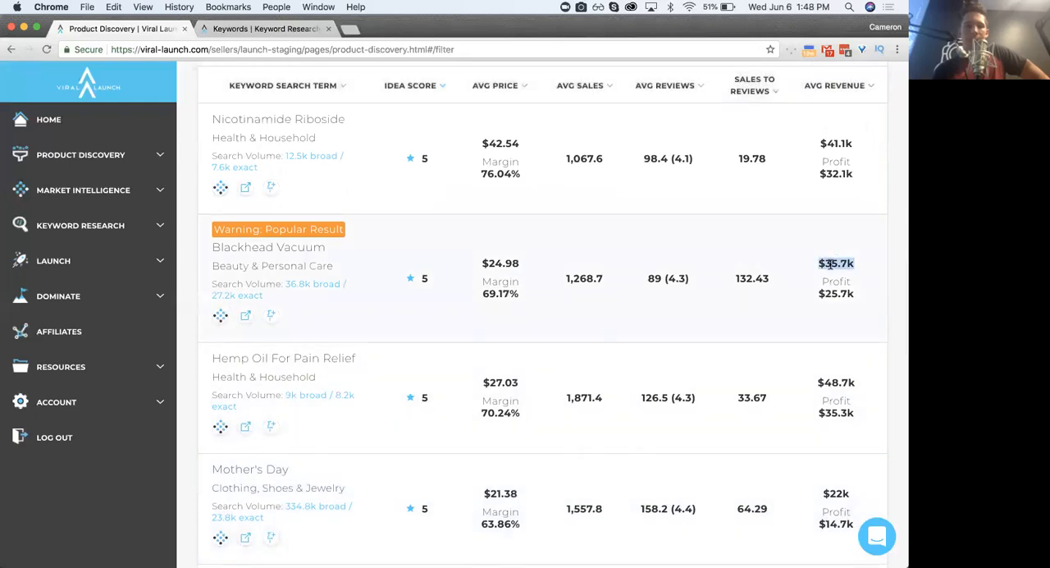
- Highlight the Blackhead Vacuum keyword and its average revenue in the Product Discovery results
left_click(830, 263)
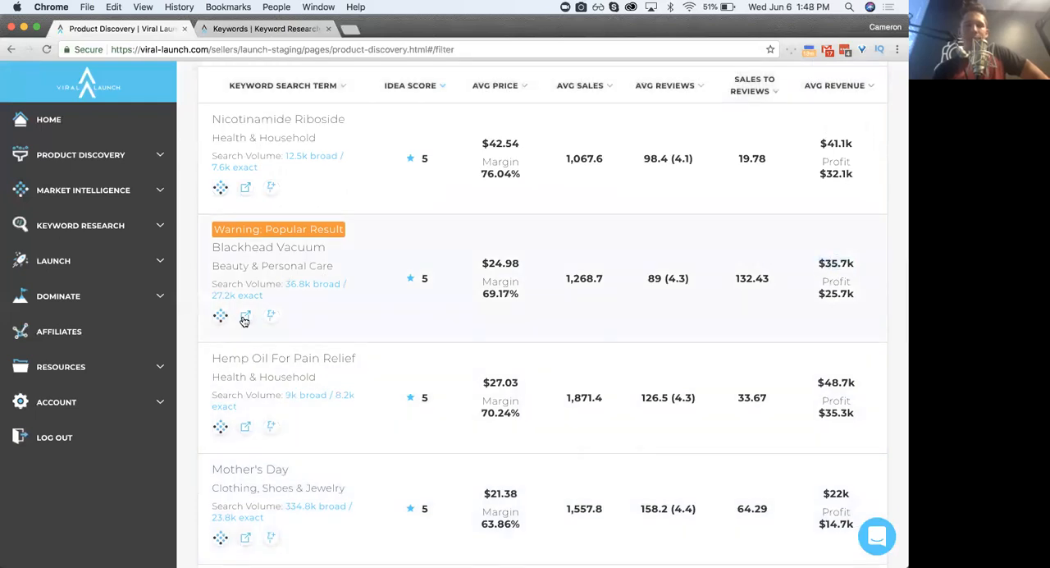
triple_click(275, 247)
left_click(288, 248)
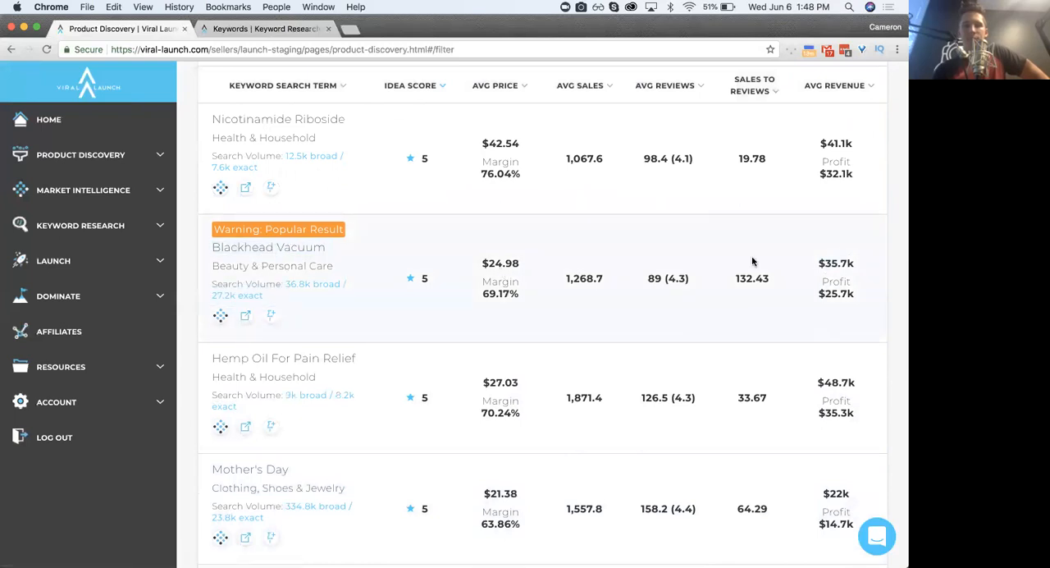
double_click(835, 262)
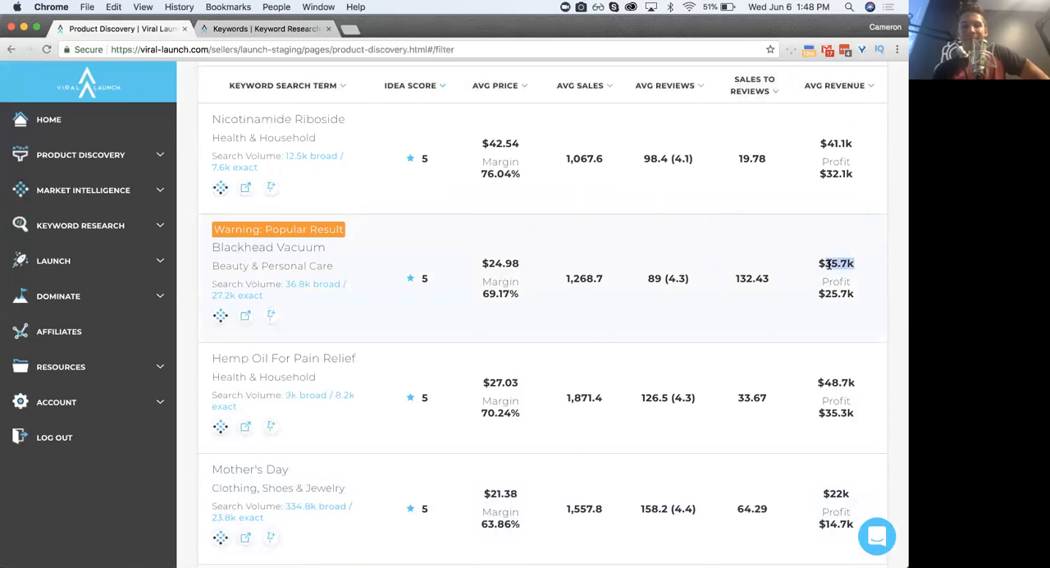
left_click(824, 264)
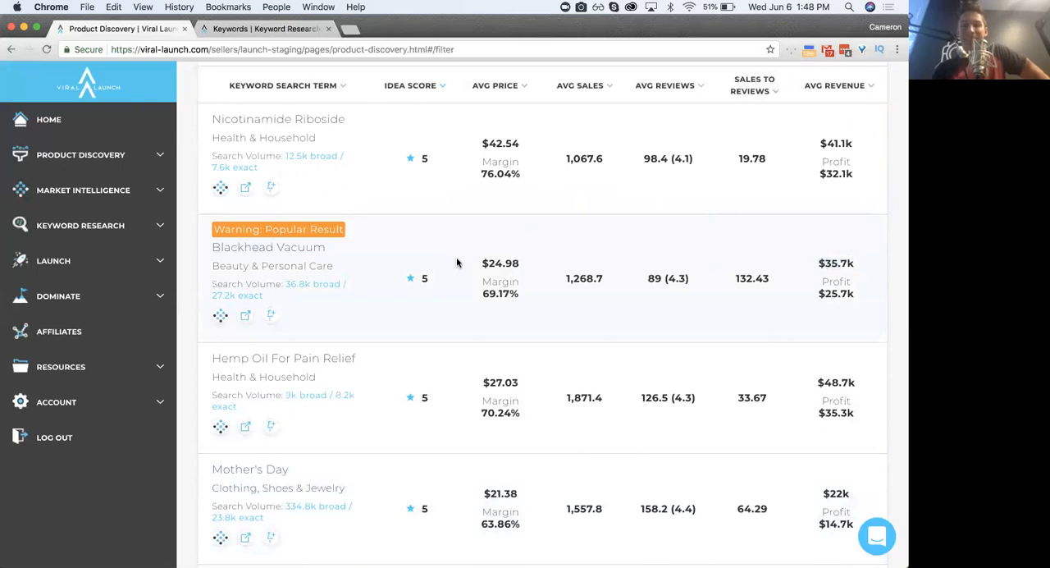
- Open the Amazon search results for Blackhead Vacuum and review the prices and reviews of the listed products
left_click(245, 315)
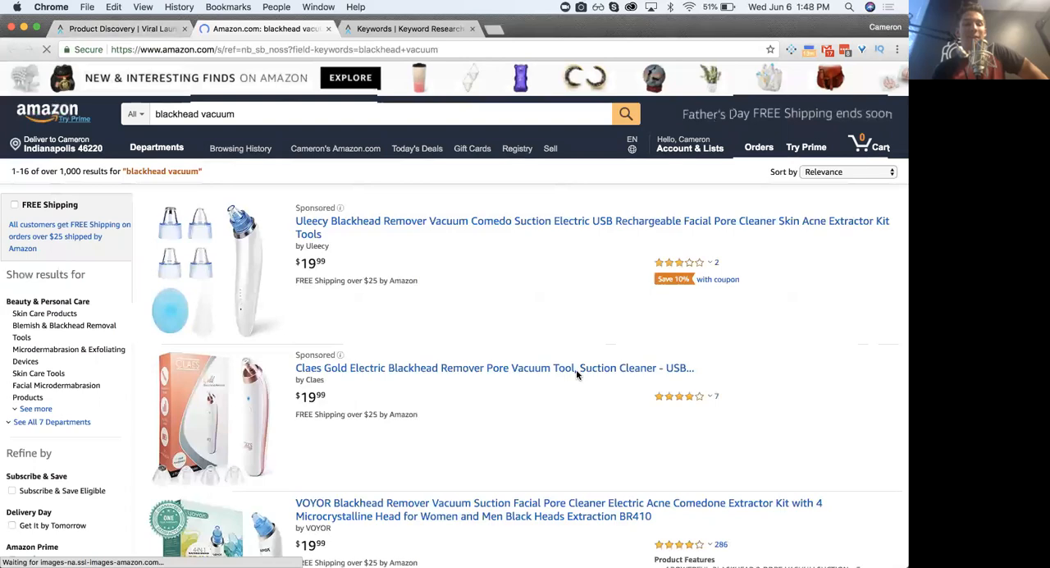
scroll(576, 373, "down", 5)
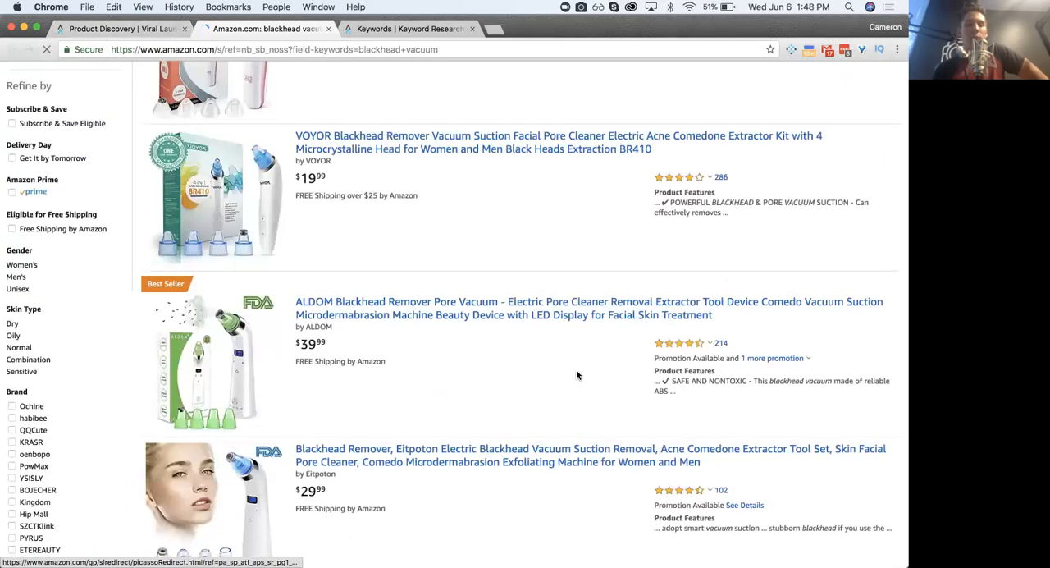
scroll(576, 369, "down", 2)
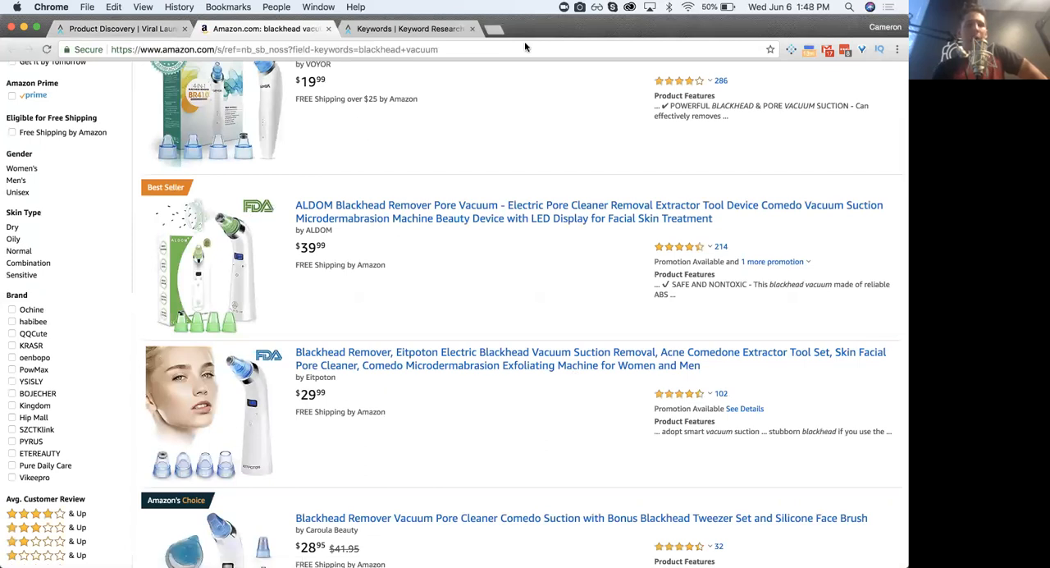
- Return to the Product Discovery results and highlight Blackhead Vacuum's average revenue to compare with the Amazon listings
left_click(121, 29)
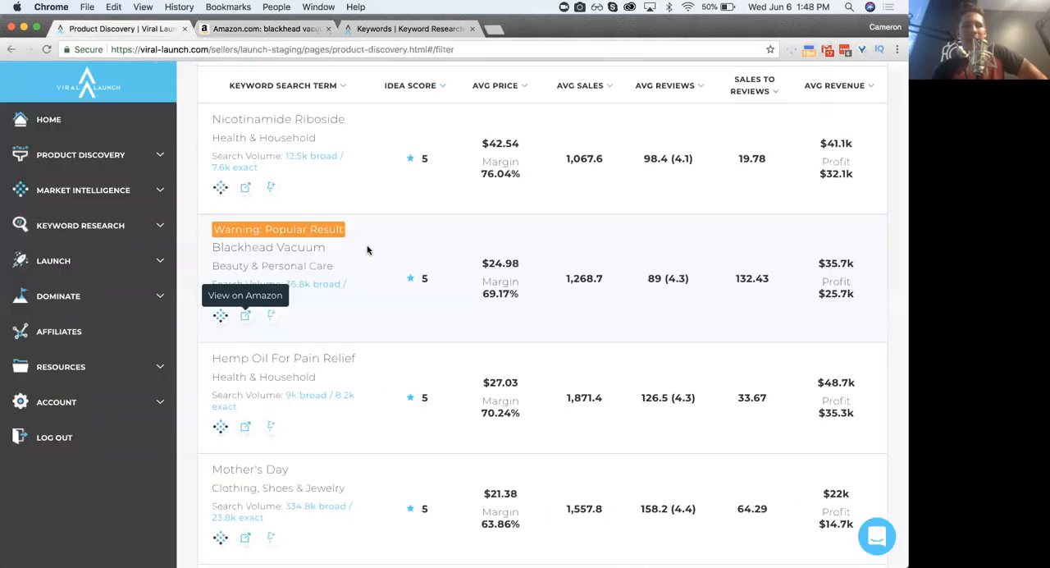
double_click(833, 261)
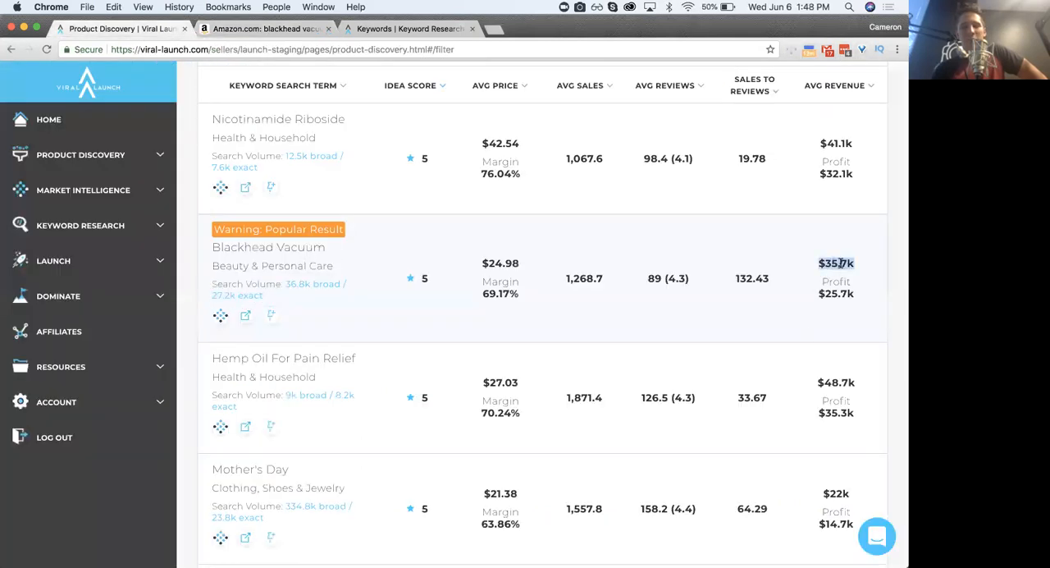
left_click(582, 294)
- Review the keyword filters and examine the other keyword ideas further down the Product Discovery results
scroll(458, 271, "up", 10)
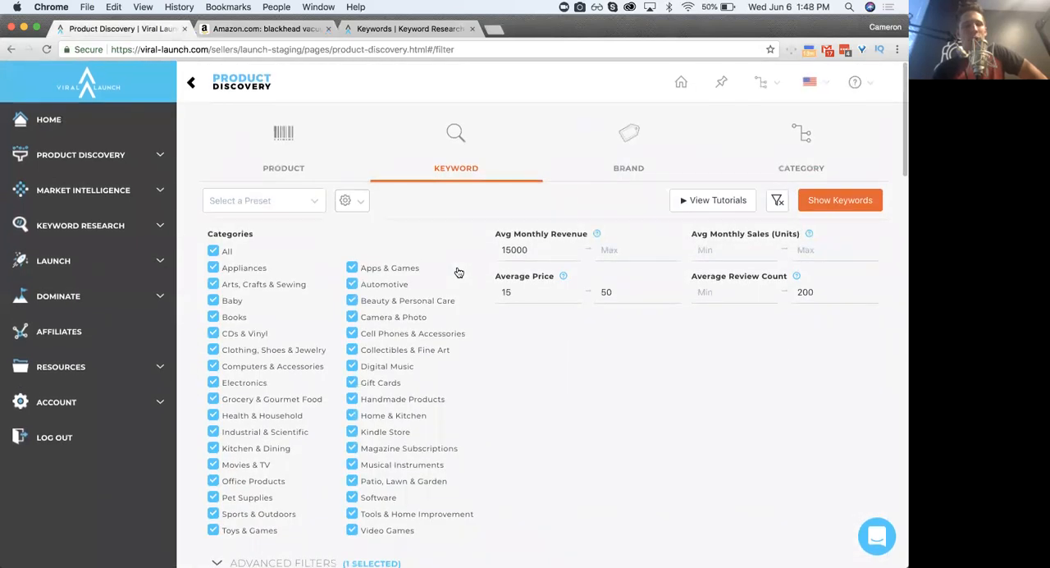
scroll(458, 271, "down", 10)
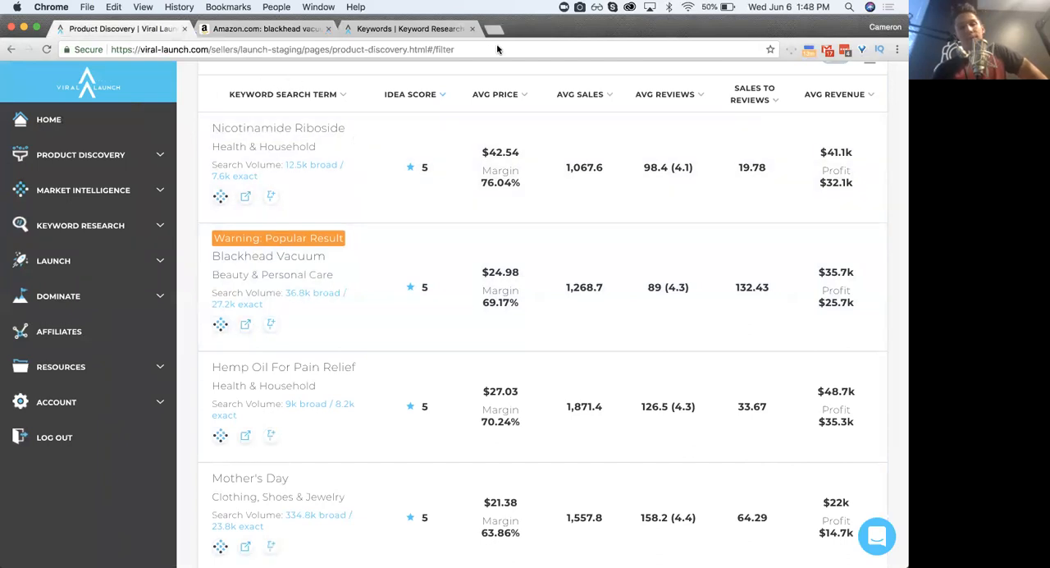
scroll(476, 324, "down", 7)
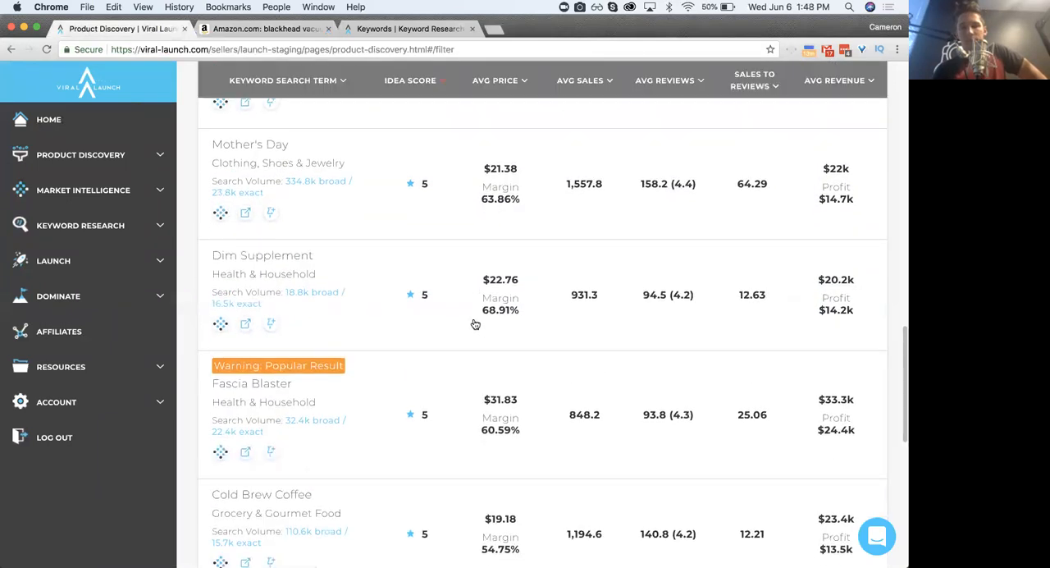
scroll(475, 324, "up", 1)
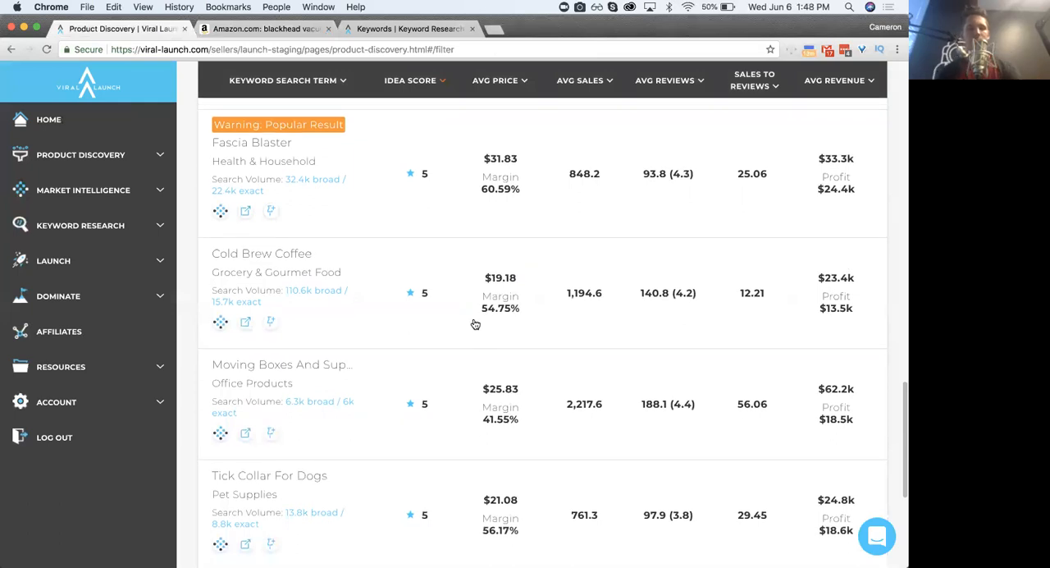